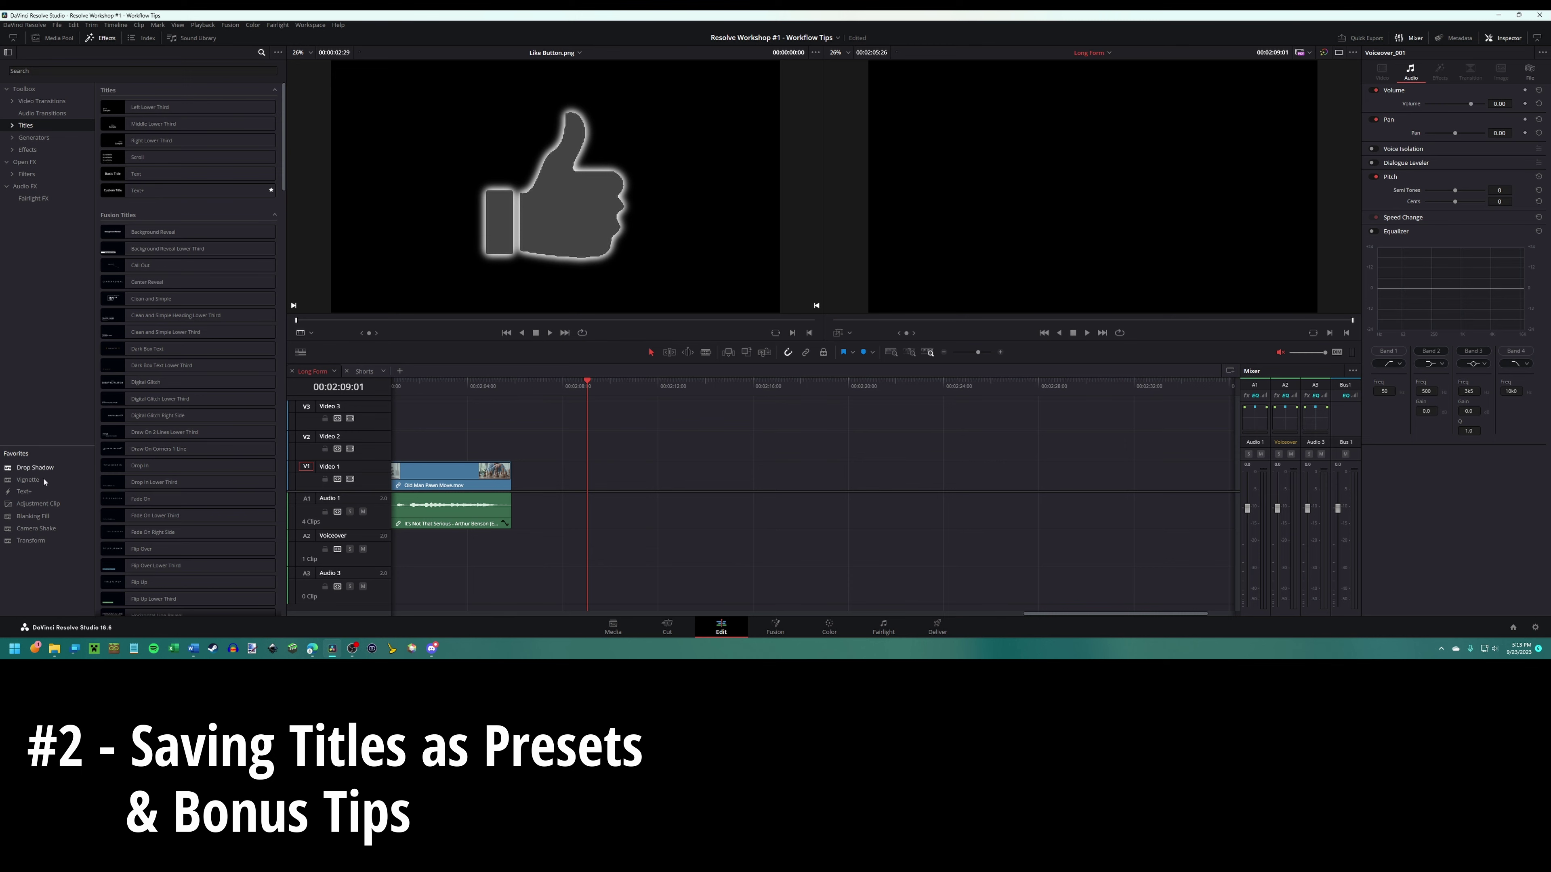
- Add a Text+ title from the favorites to Video 1, starting at the playhead
{"action": "left_click_drag", "start_coordinate": [27, 494], "coordinate": [584, 483]}
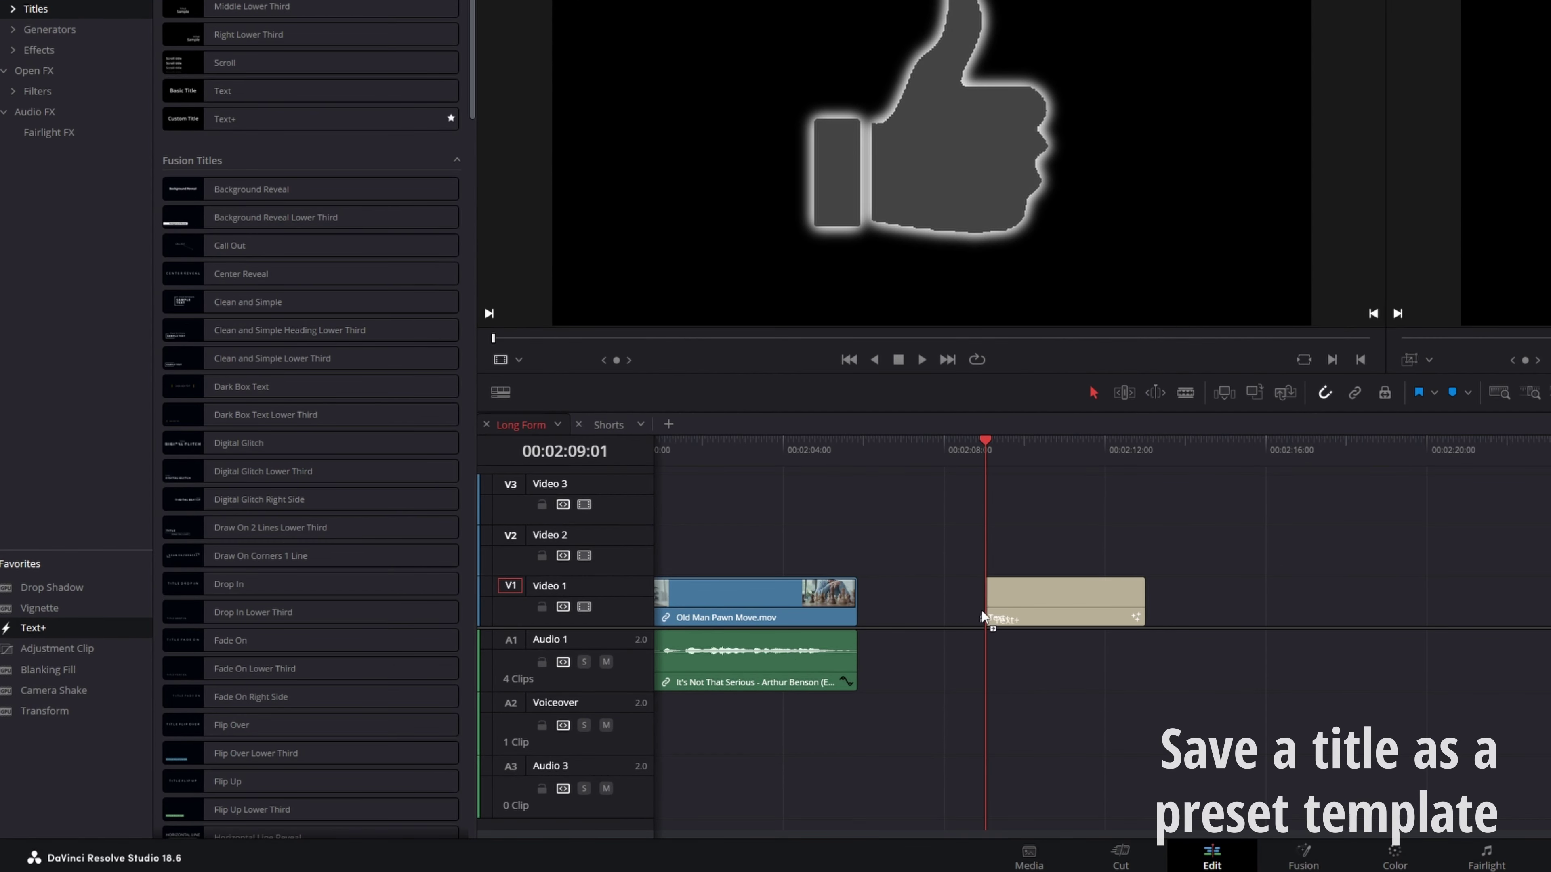
{"action": "left_click_drag", "start_coordinate": [983, 617], "coordinate": [985, 617]}
{"action": "left_click", "coordinate": [1013, 456]}
{"action": "left_click", "coordinate": [986, 457]}
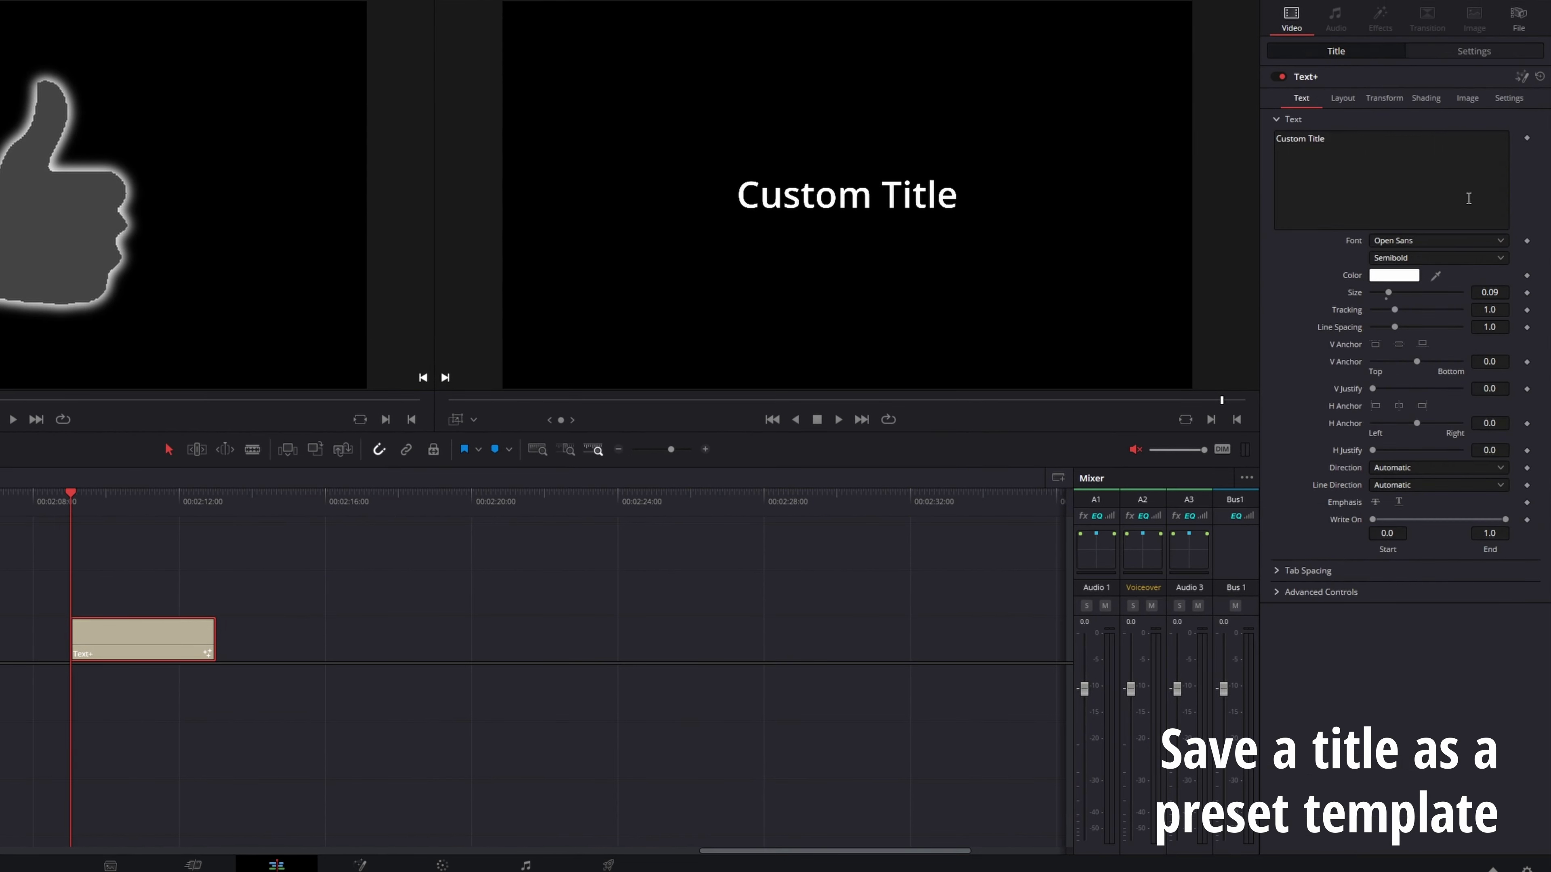
- Replace the title's placeholder text with the sample person's full name
{"action": "left_click", "coordinate": [1469, 198]}
{"action": "key", "text": "ctrl+a"}
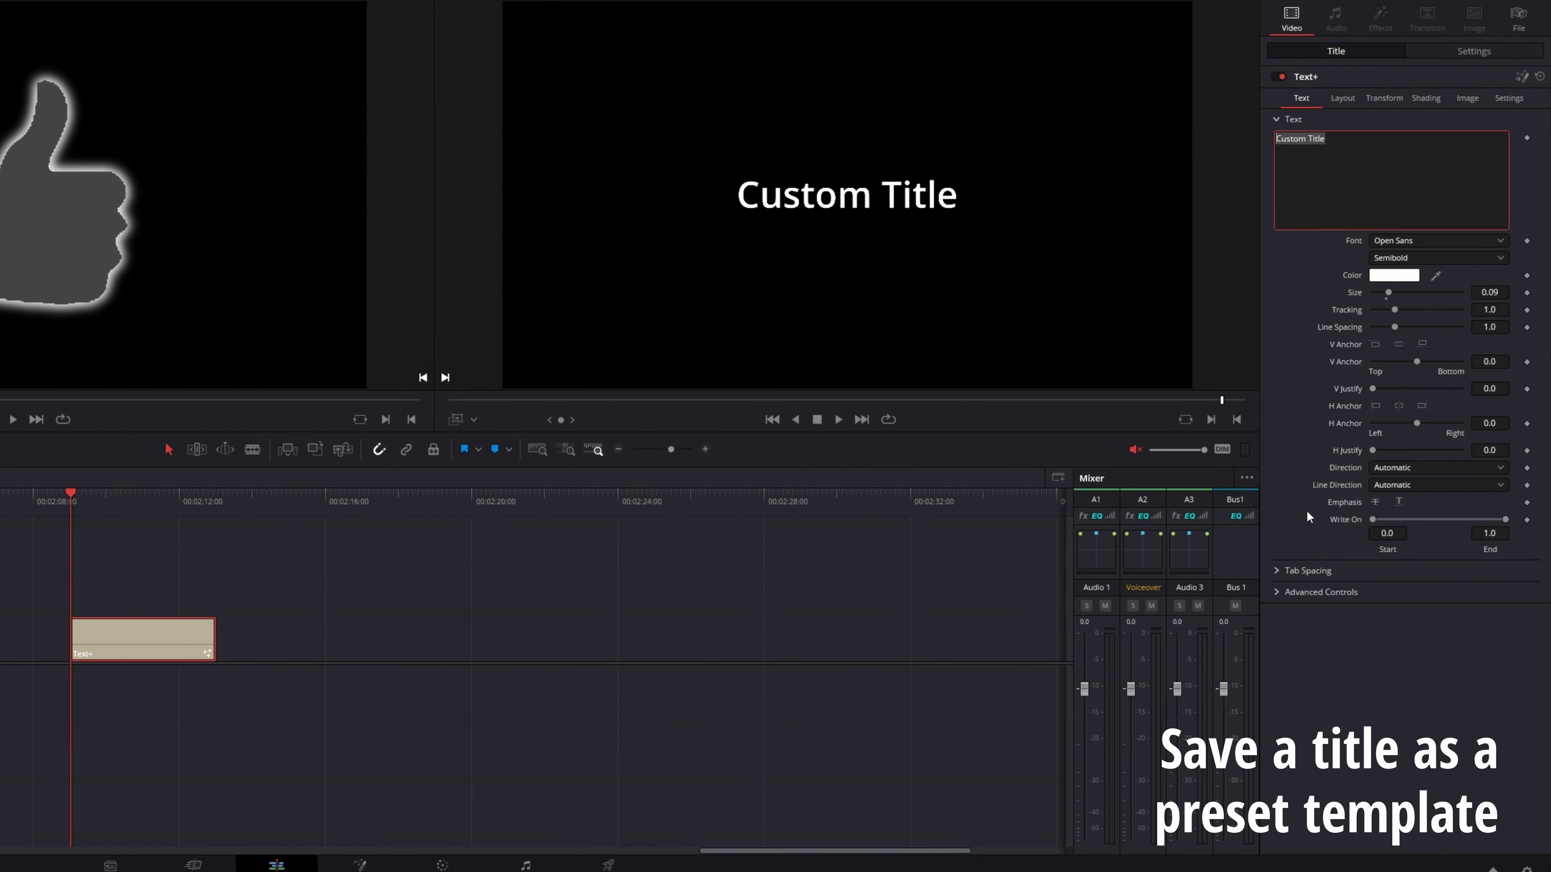
{"action": "type", "text": "Jeffery "}
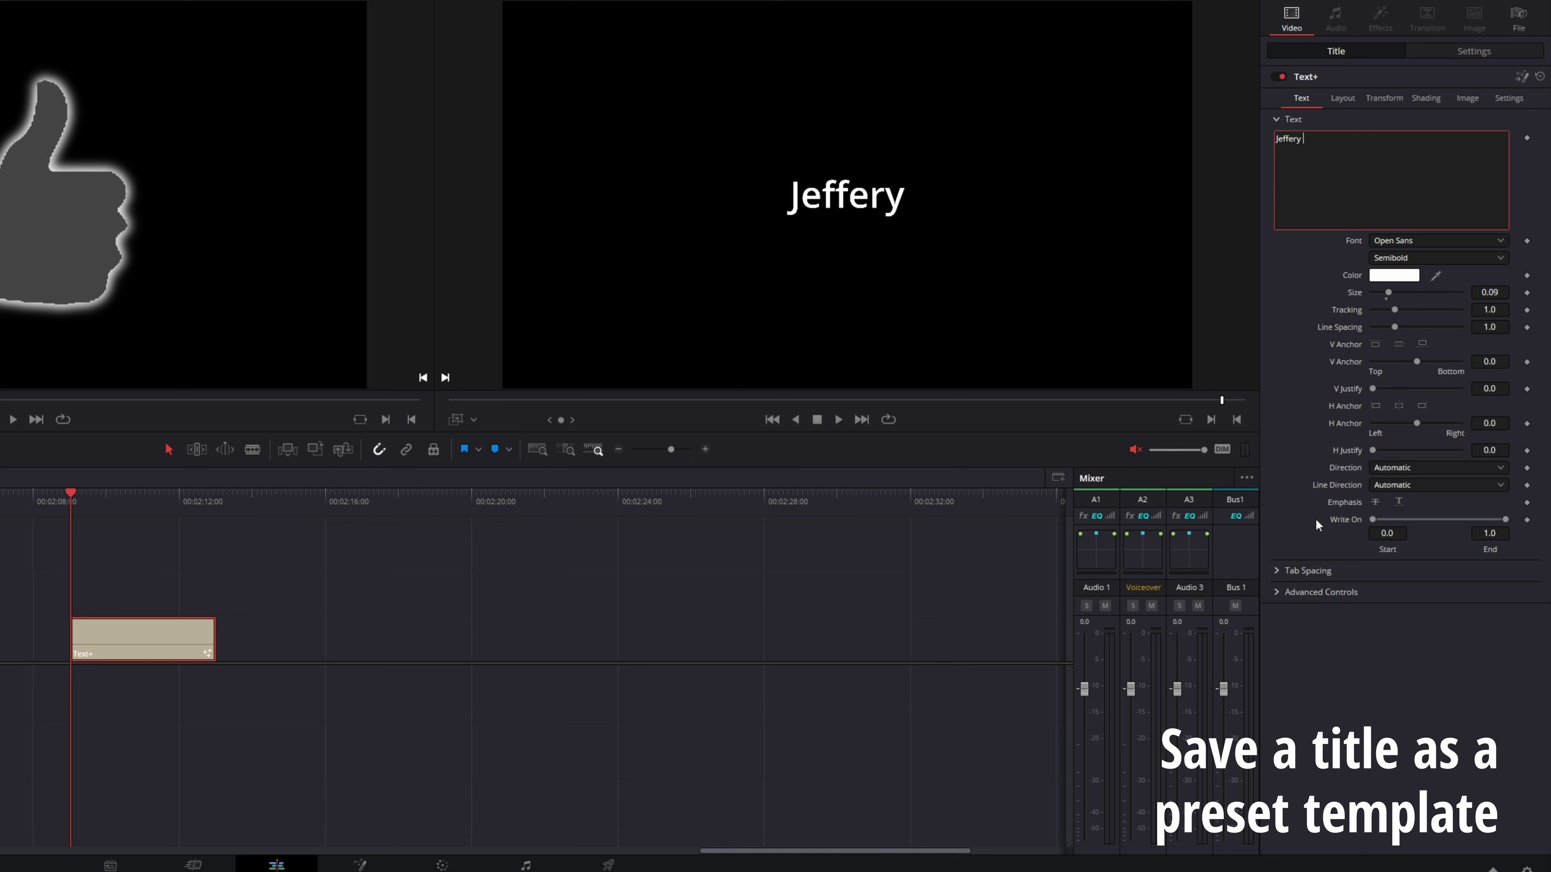
{"action": "type", "text": "Cheerse"}
{"action": "key", "text": "BackSpace"}
{"action": "key", "text": "BackSpace"}
{"action": "key", "text": "BackSpace"}
{"action": "type", "text": "se"}
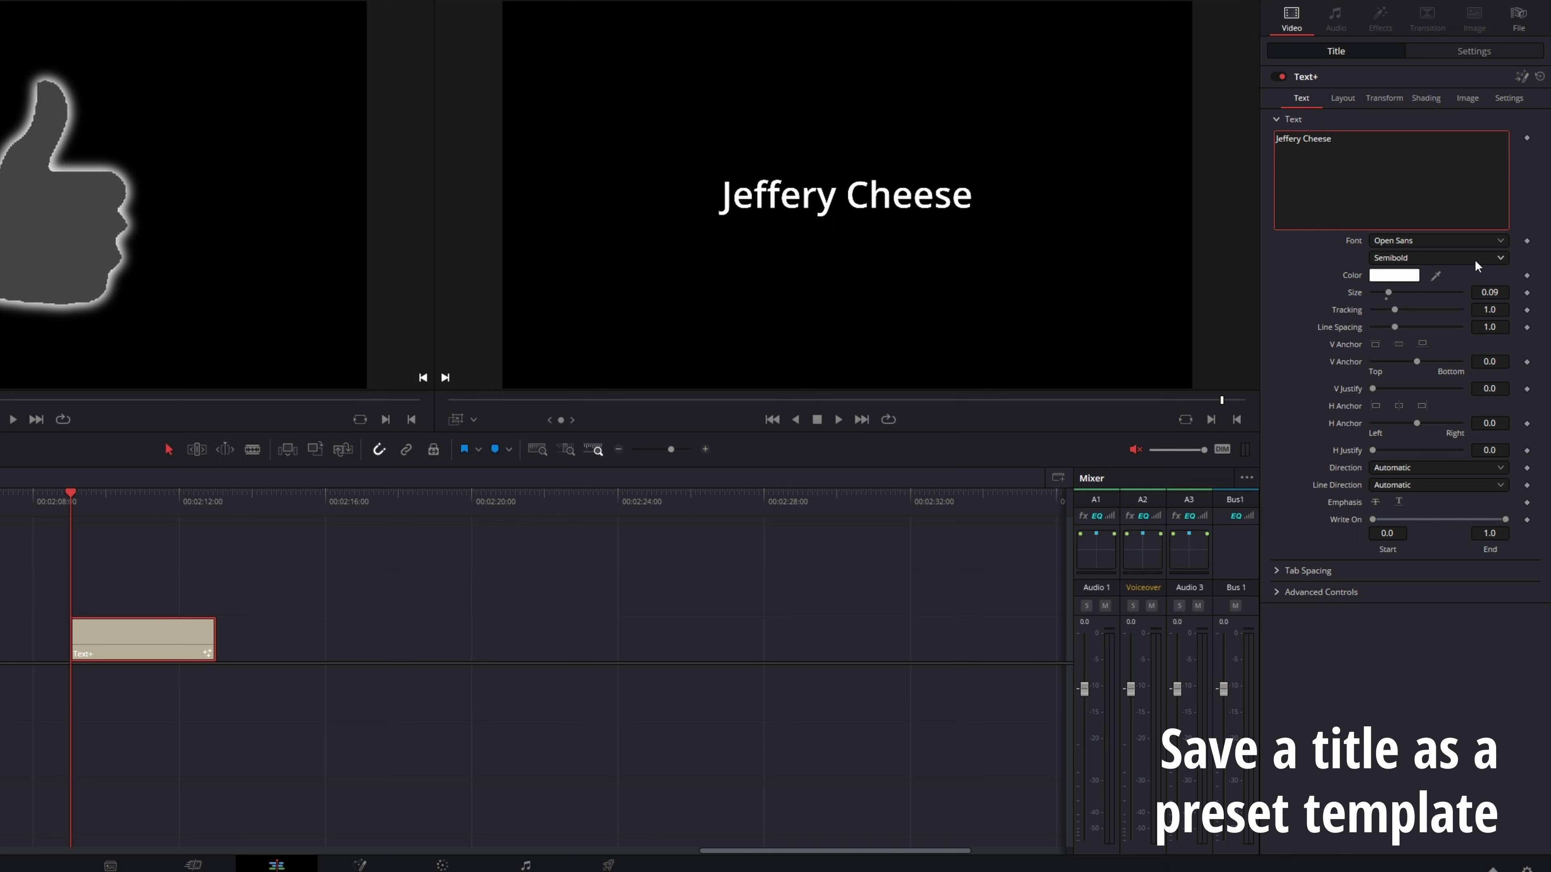
- Set the title's text color to the light pink custom color
{"action": "left_click", "coordinate": [1398, 277]}
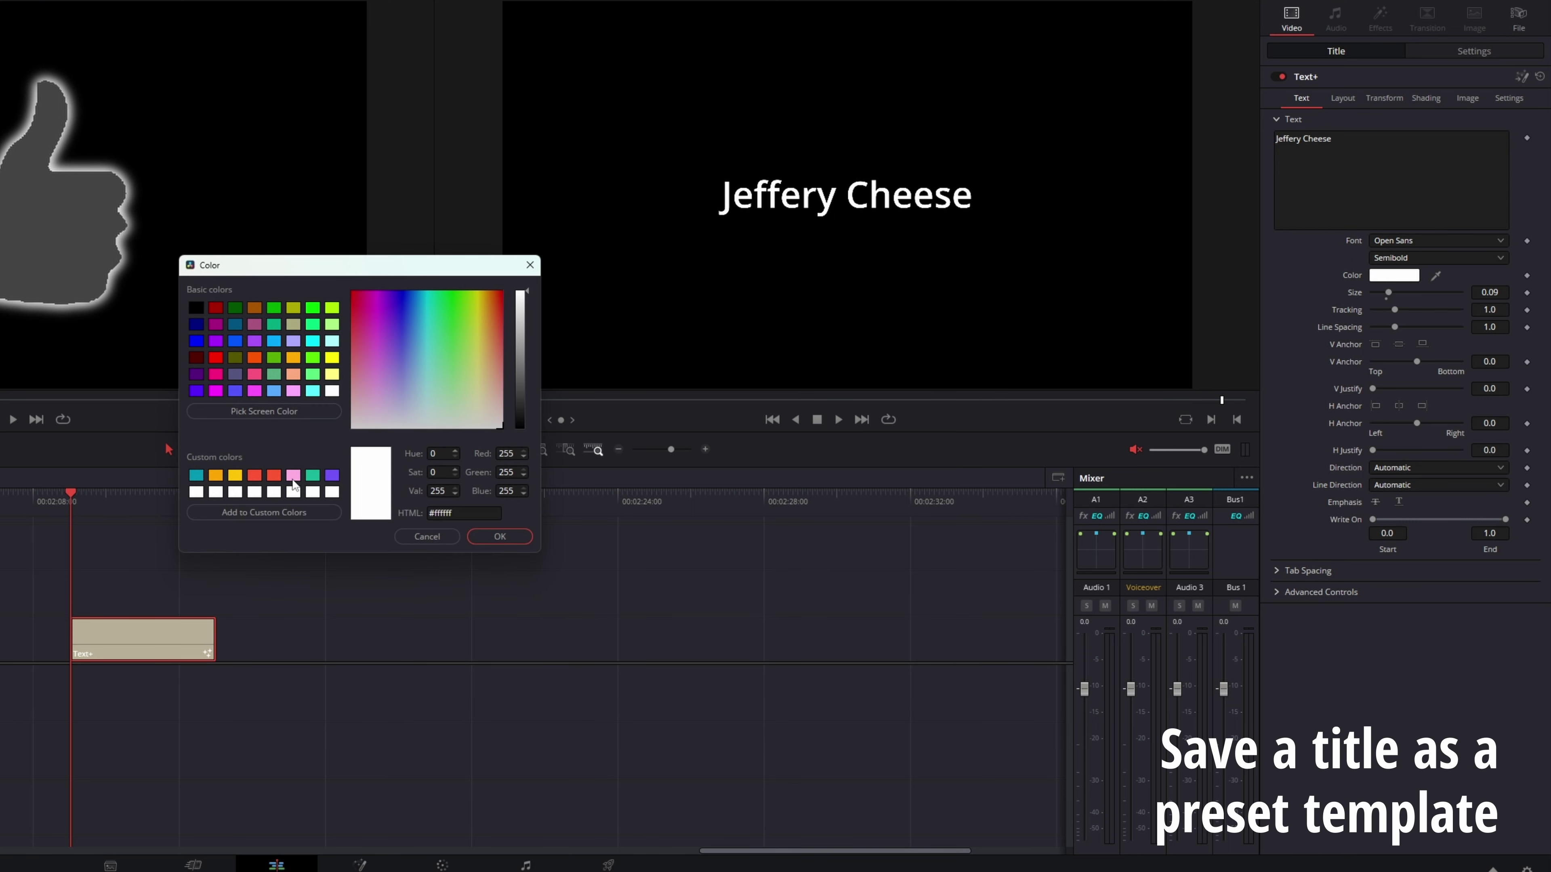
{"action": "left_click", "coordinate": [293, 477]}
{"action": "left_click", "coordinate": [493, 536]}
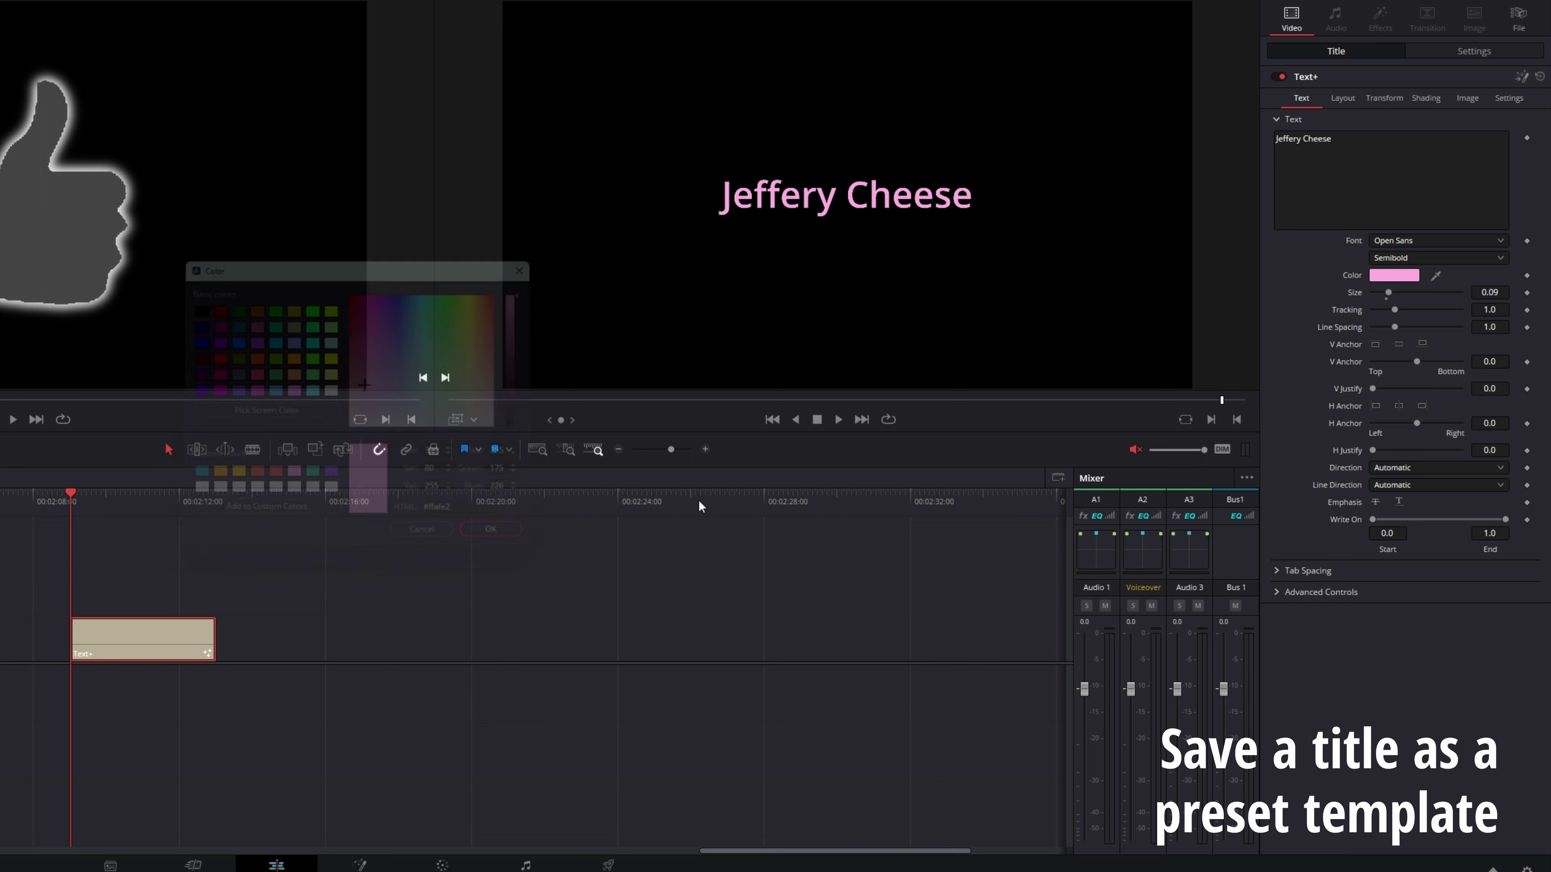
- Change the title's font to Bluetea
{"action": "left_click", "coordinate": [1502, 243]}
{"action": "scroll", "coordinate": [1438, 272], "scroll_direction": "up", "scroll_amount": 4}
{"action": "scroll", "coordinate": [1438, 273], "scroll_direction": "up", "scroll_amount": 7}
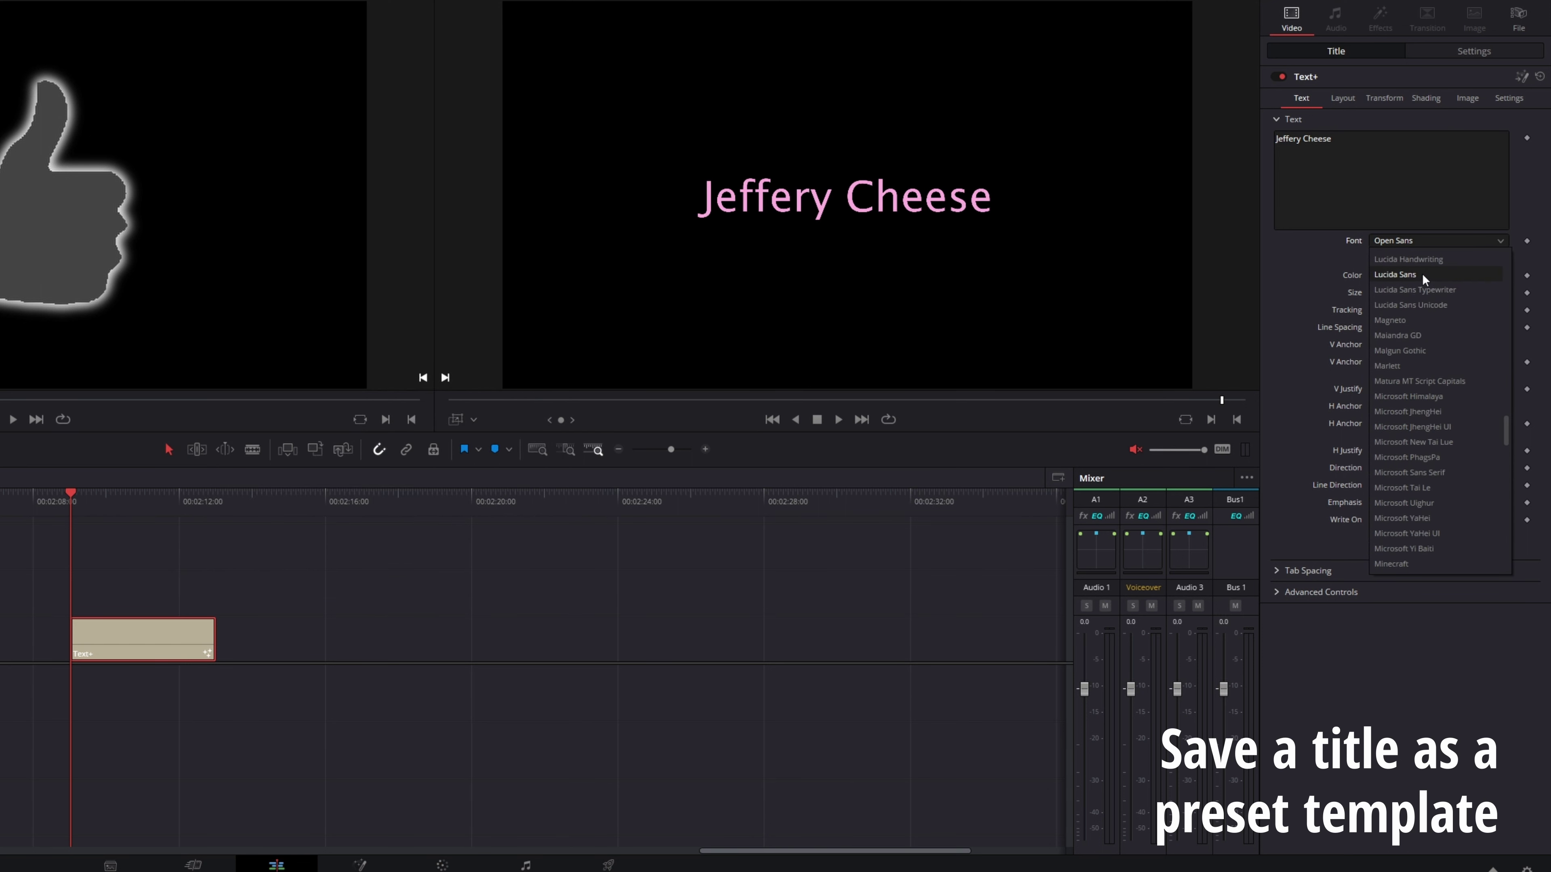
{"action": "scroll", "coordinate": [1429, 397], "scroll_direction": "up", "scroll_amount": 15}
{"action": "left_click", "coordinate": [1434, 501]}
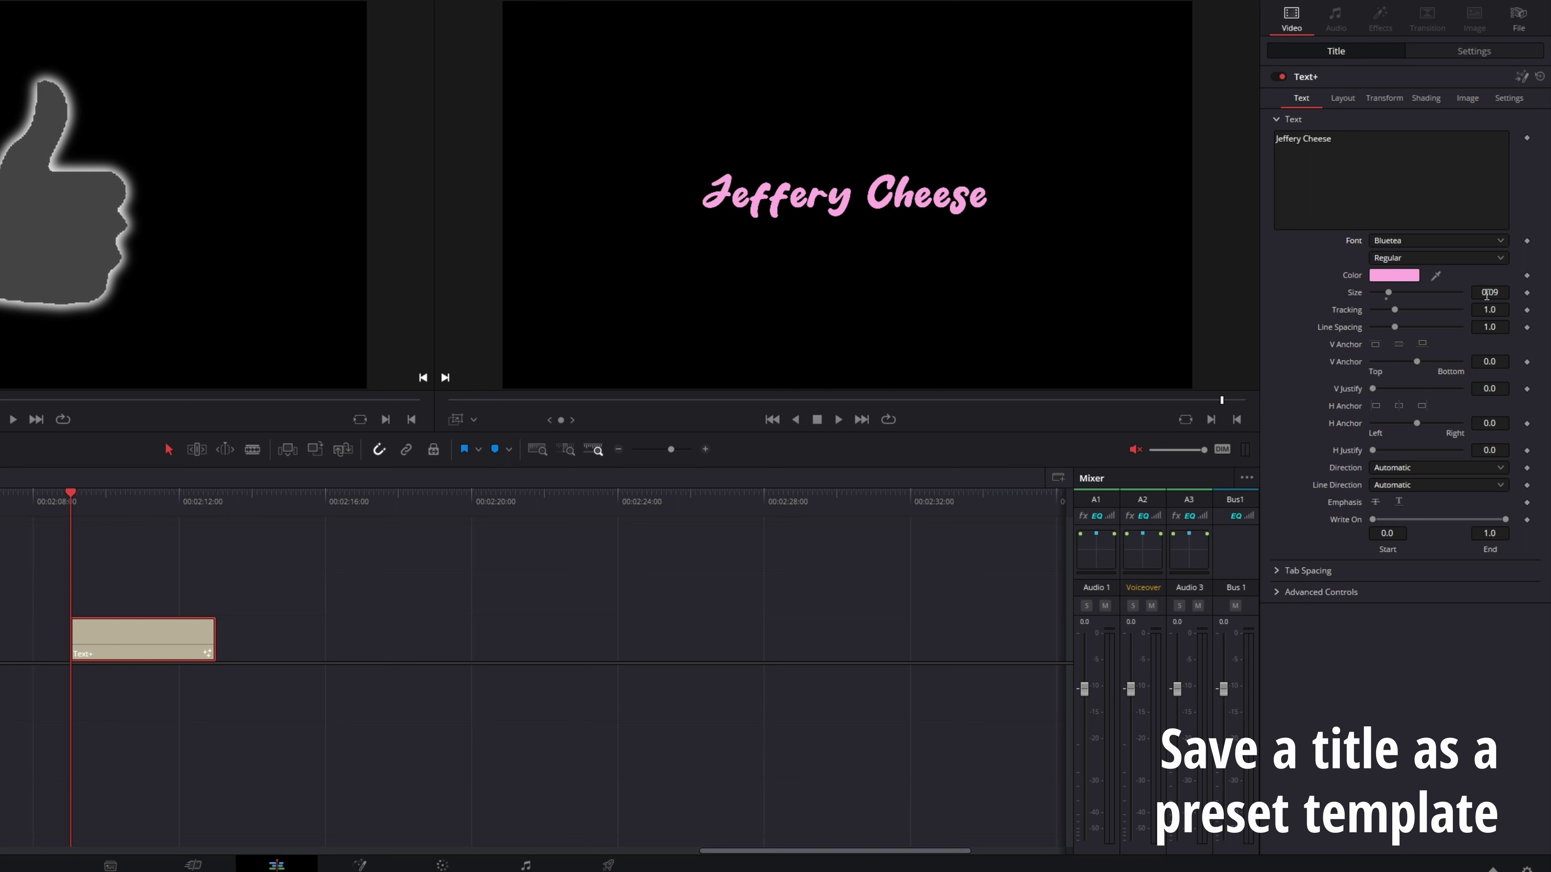
- Enlarge the title text to size 0.1374, tighten its tracking to 0.973, and move the playhead inside the clip
{"action": "left_click_drag", "start_coordinate": [1490, 292], "coordinate": [1517, 292]}
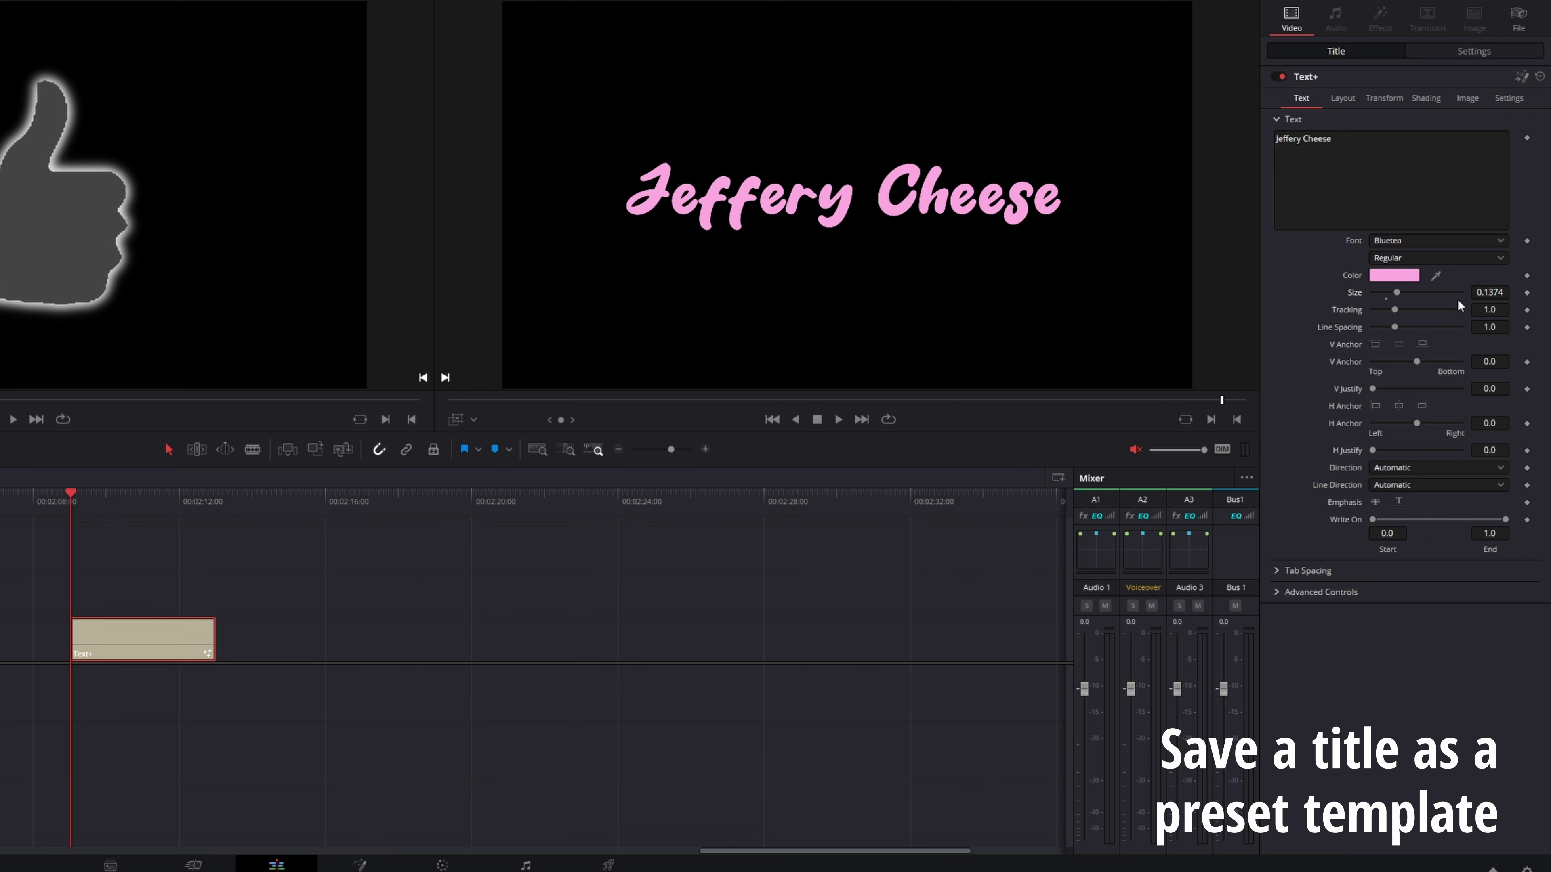
{"action": "left_click_drag", "start_coordinate": [1395, 310], "coordinate": [1394, 310]}
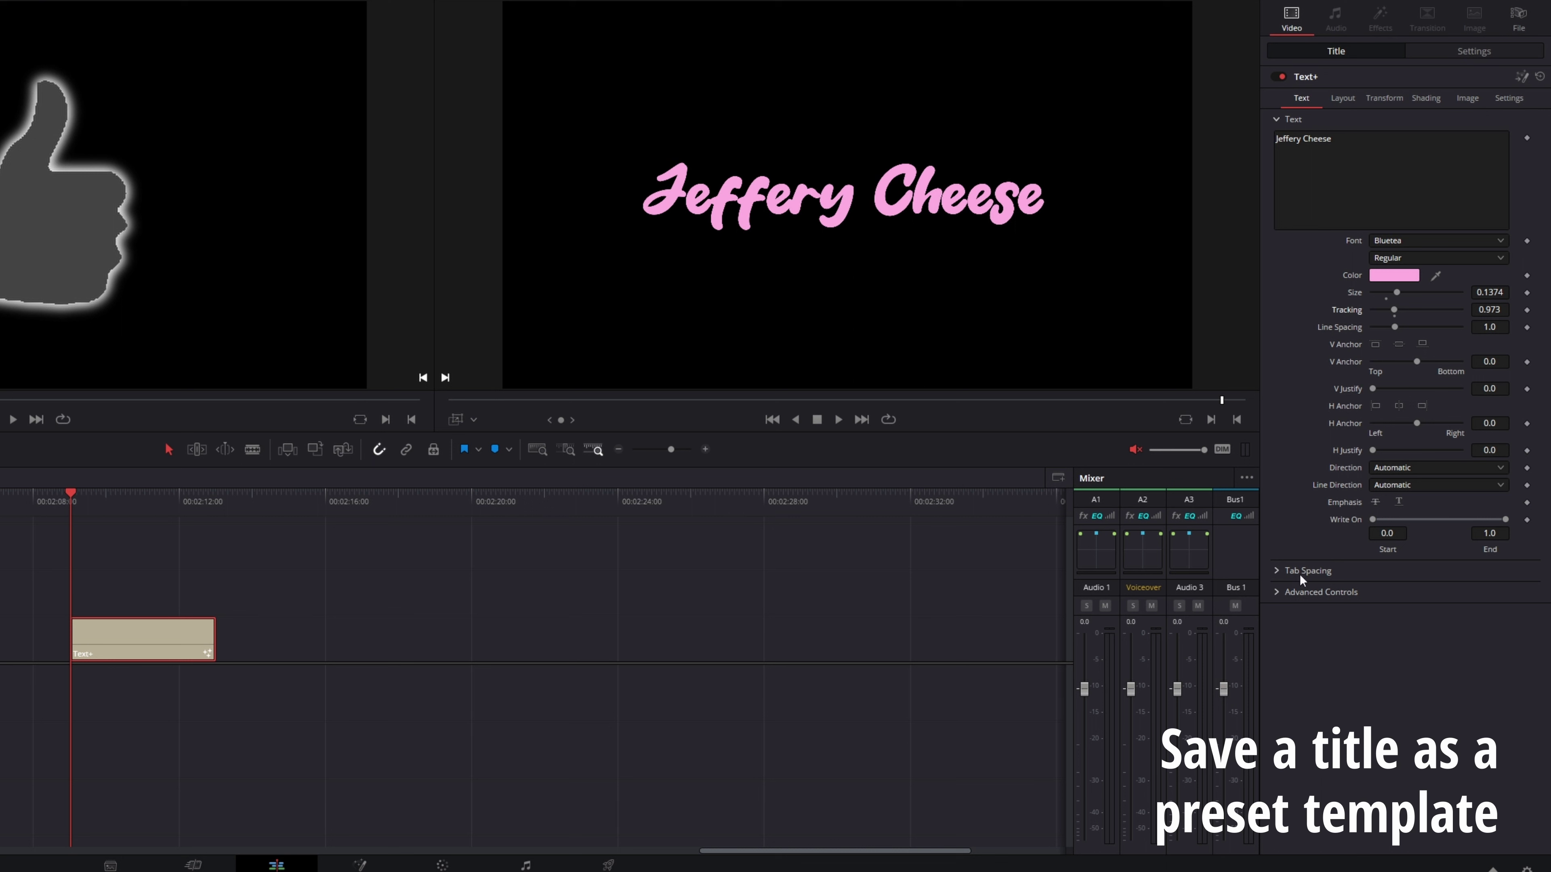
{"action": "left_click", "coordinate": [121, 523]}
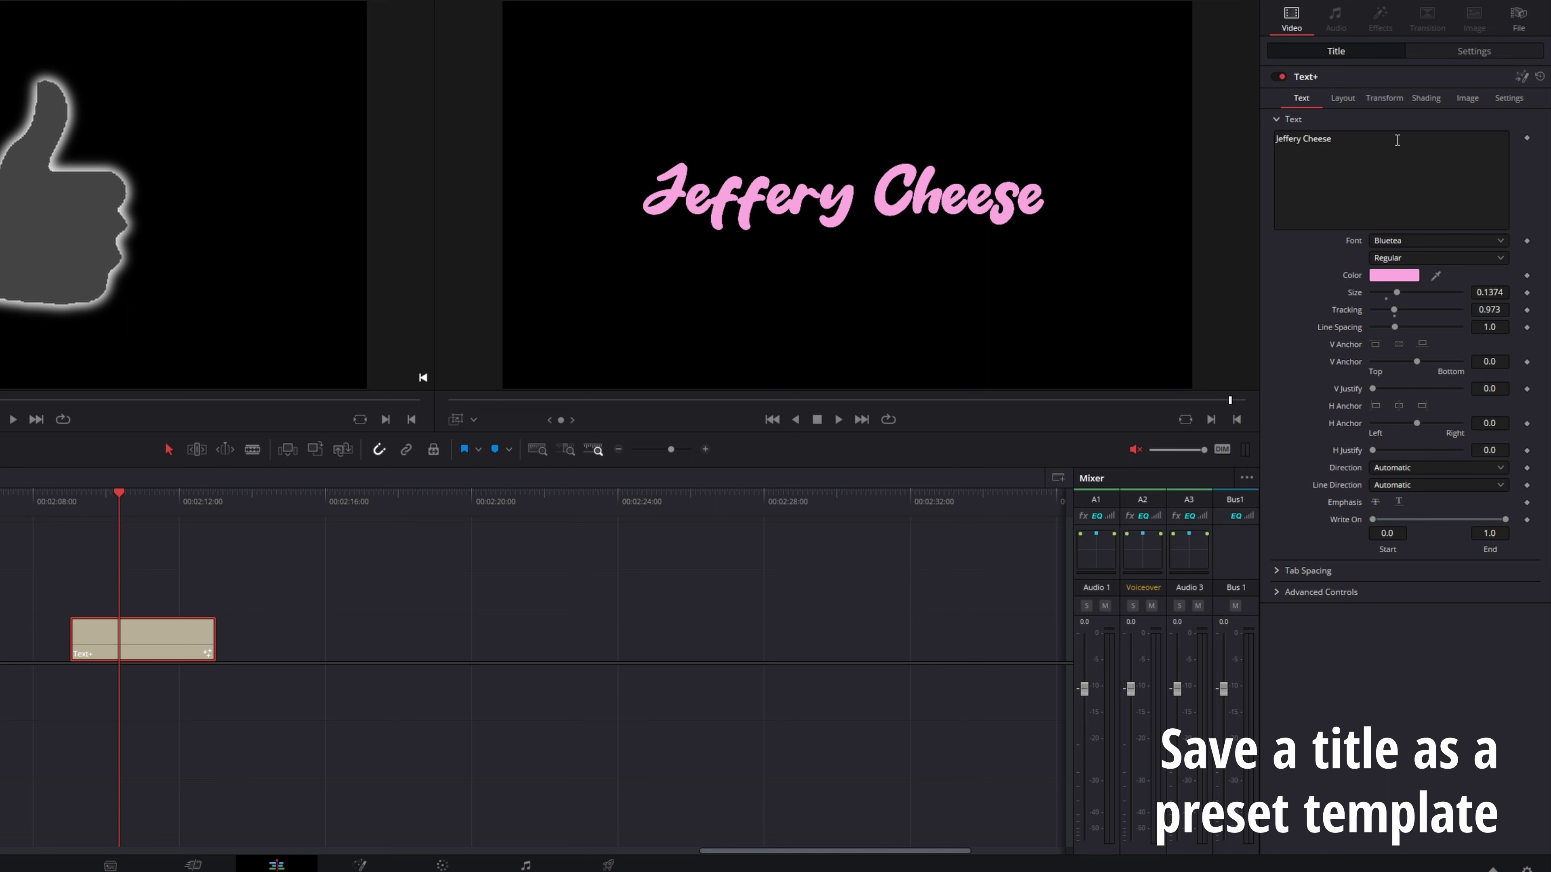
- Enable shading element 2 as the title's outline and set its color to black
{"action": "left_click", "coordinate": [1425, 99]}
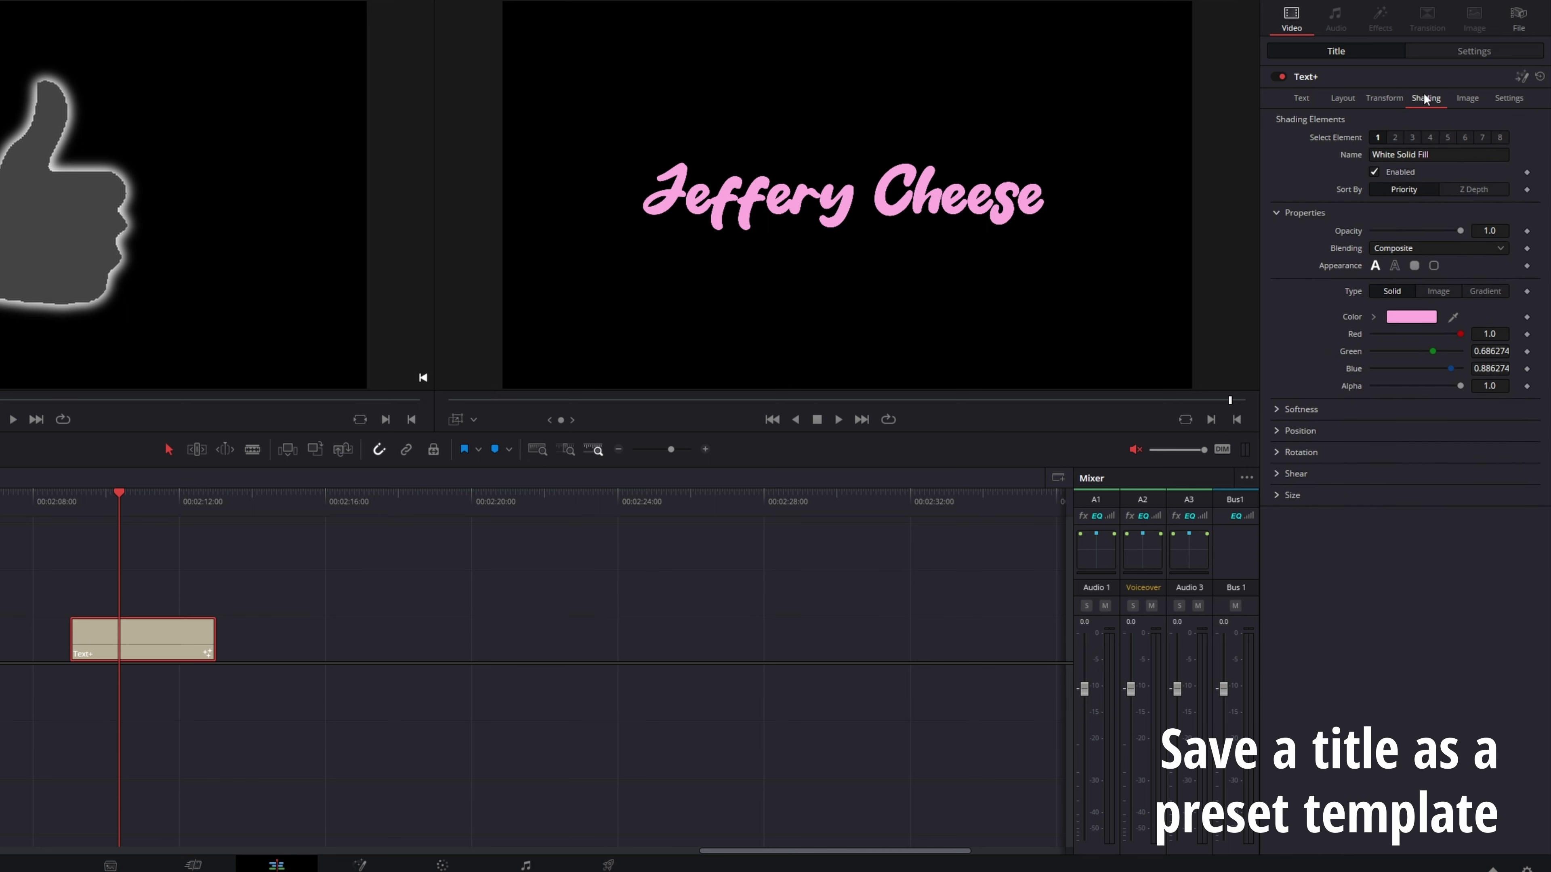
{"action": "left_click", "coordinate": [1395, 139]}
{"action": "left_click", "coordinate": [1374, 172]}
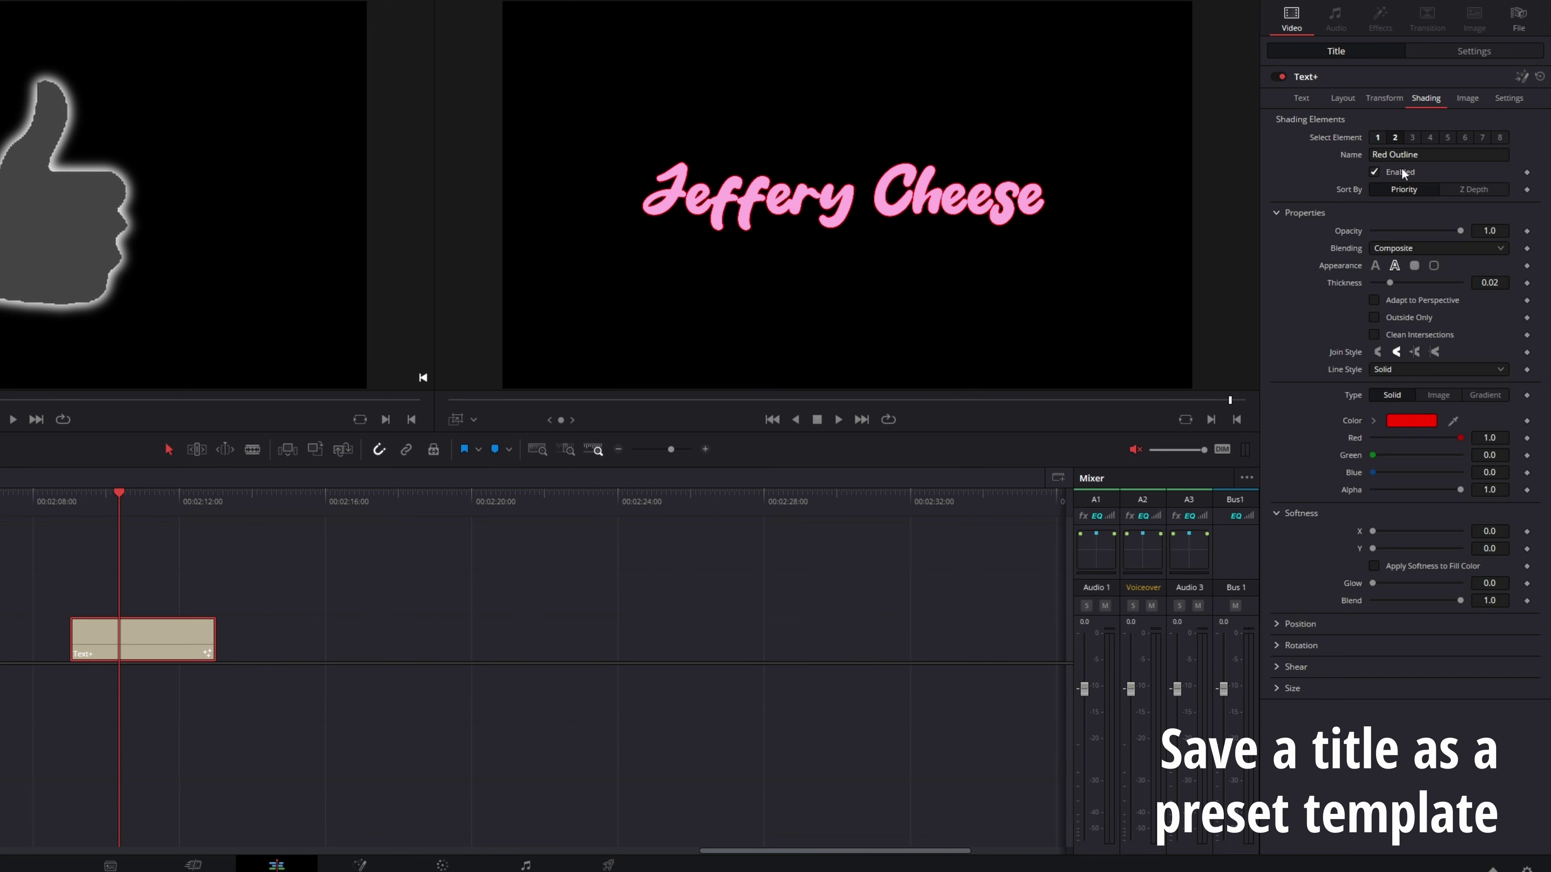
{"action": "left_click", "coordinate": [1412, 421]}
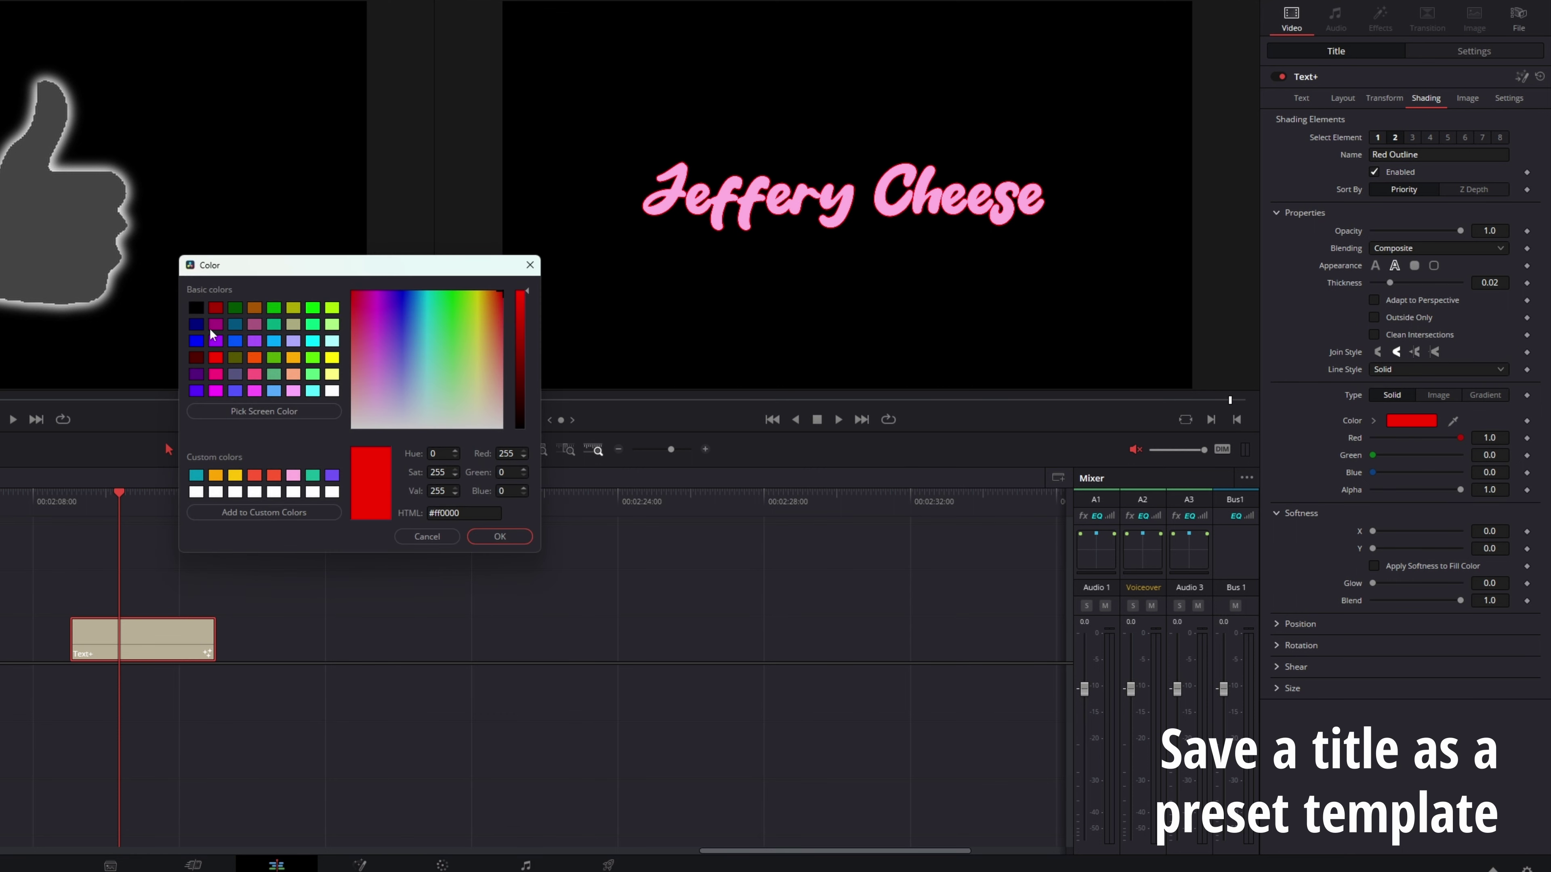
{"action": "left_click", "coordinate": [196, 307]}
{"action": "left_click", "coordinate": [500, 536]}
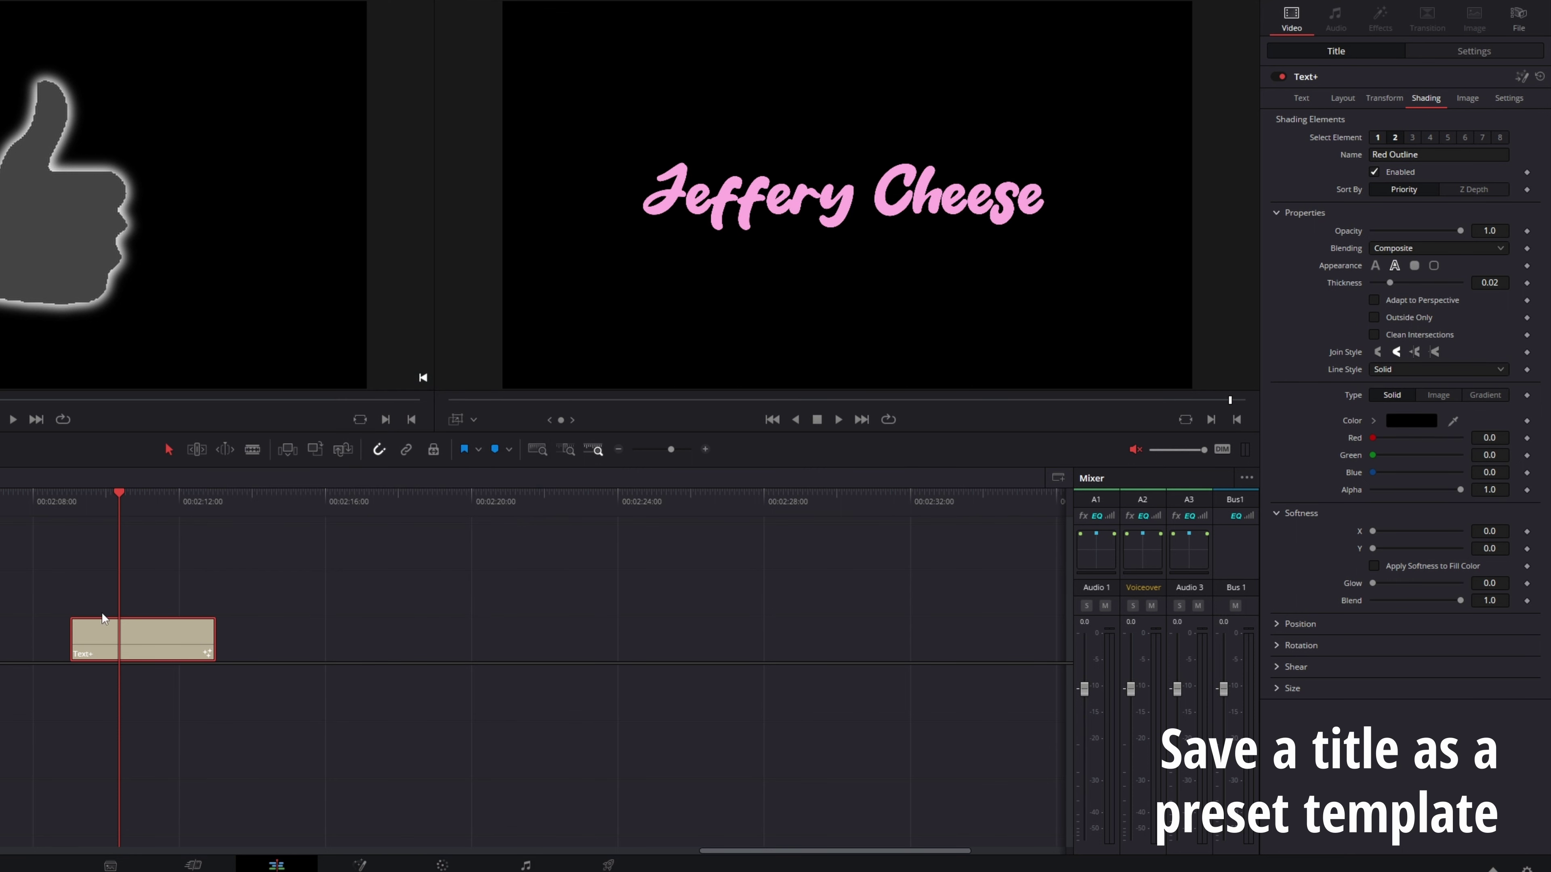
- Move the title up to Video 2 and place a Solid Color generator in green #37ff7a beneath it on Video 1
{"action": "left_click_drag", "start_coordinate": [149, 641], "coordinate": [154, 595]}
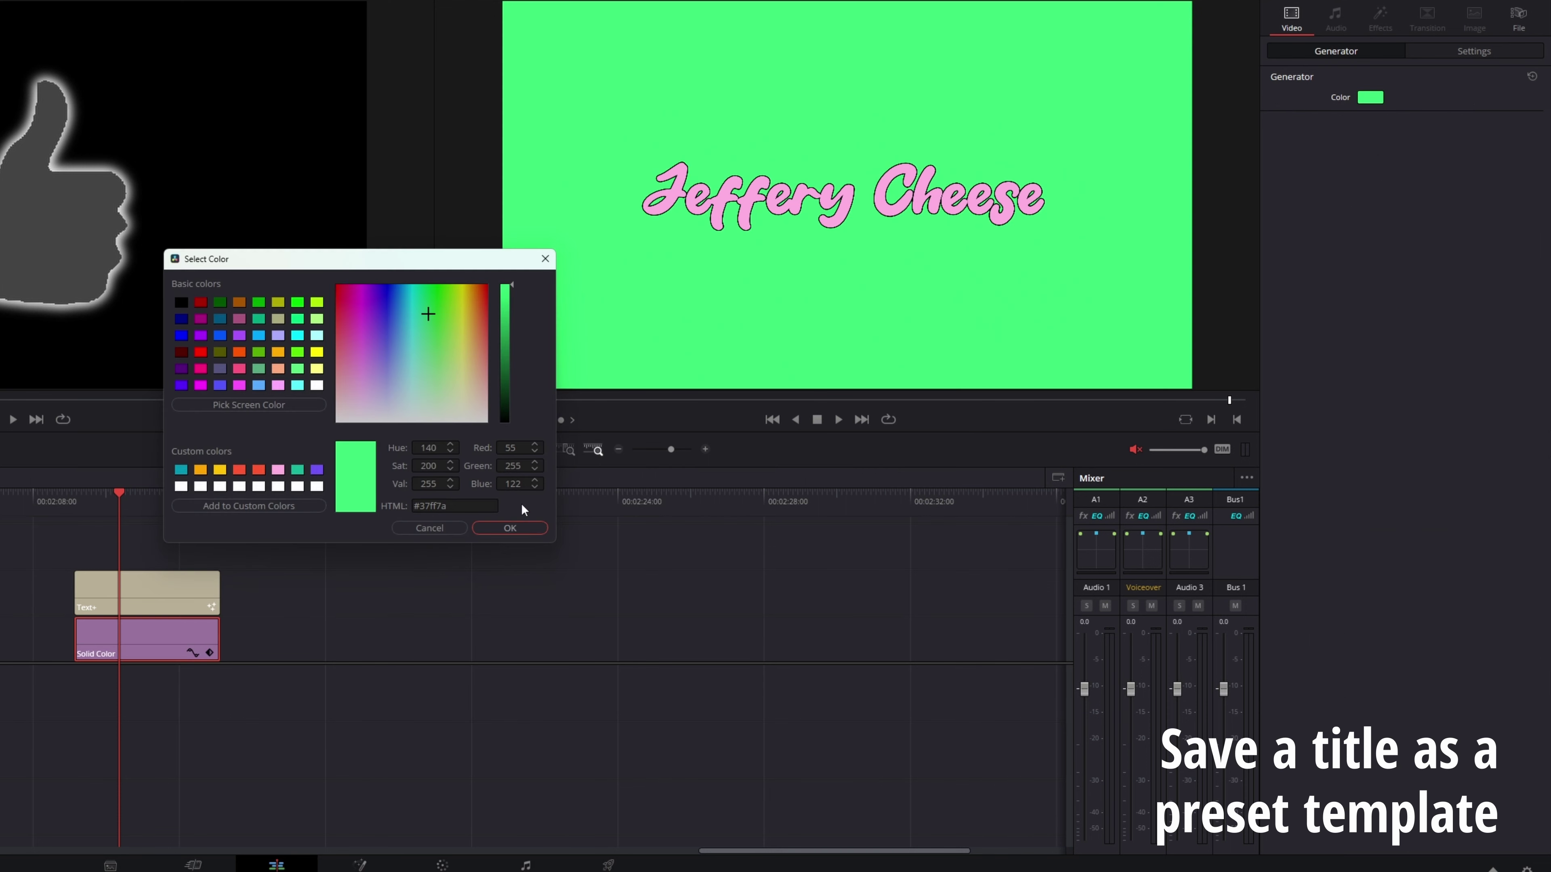
{"action": "left_click", "coordinate": [521, 507]}
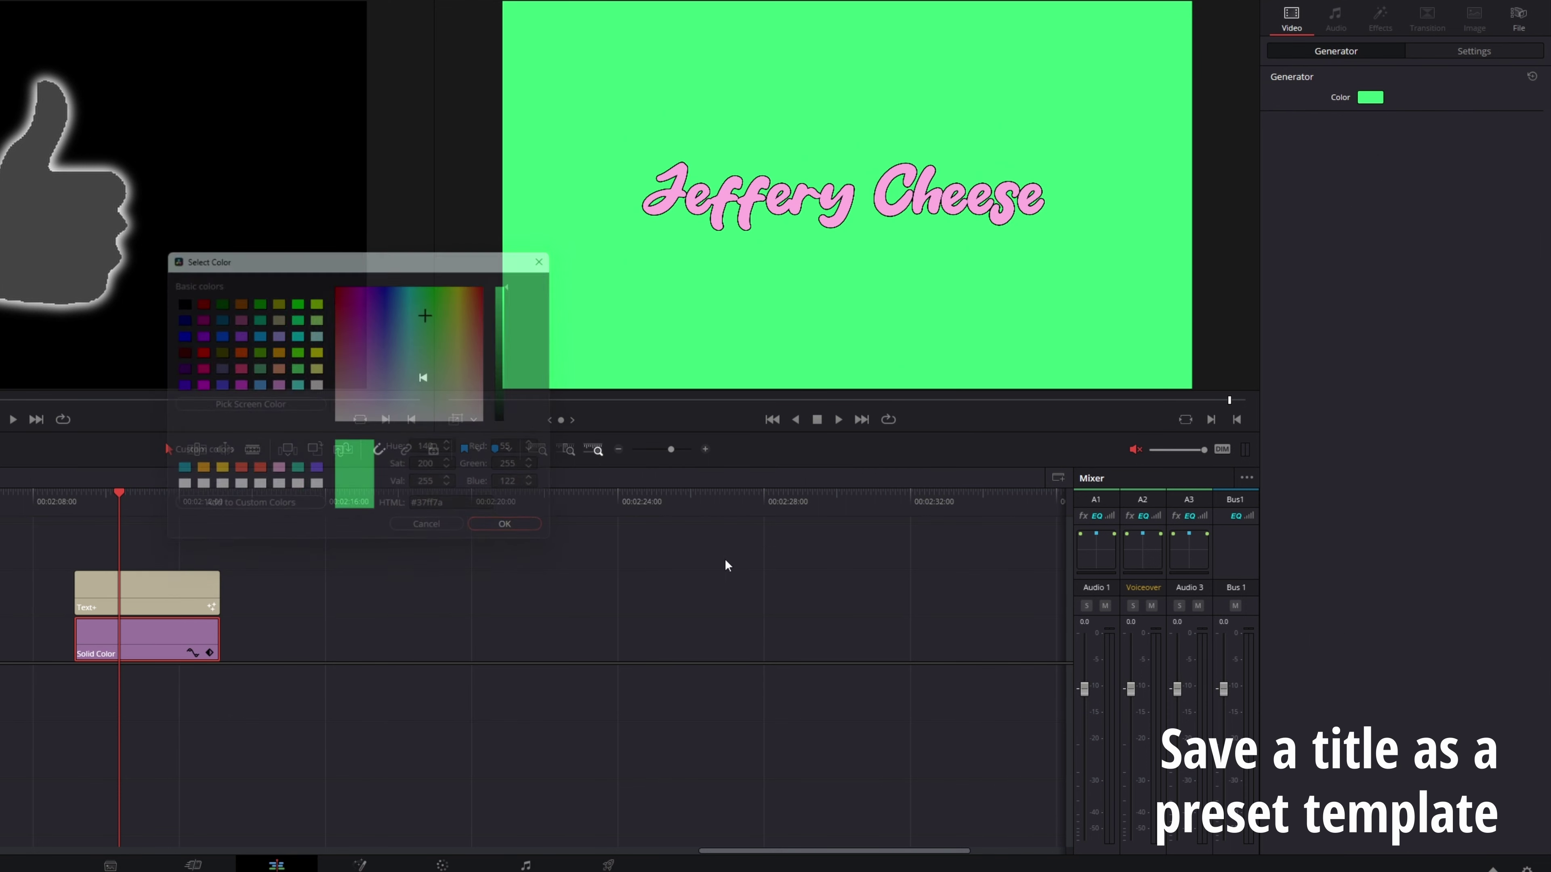
- Increase the title outline's thickness to about 0.046
{"action": "left_click", "coordinate": [147, 596]}
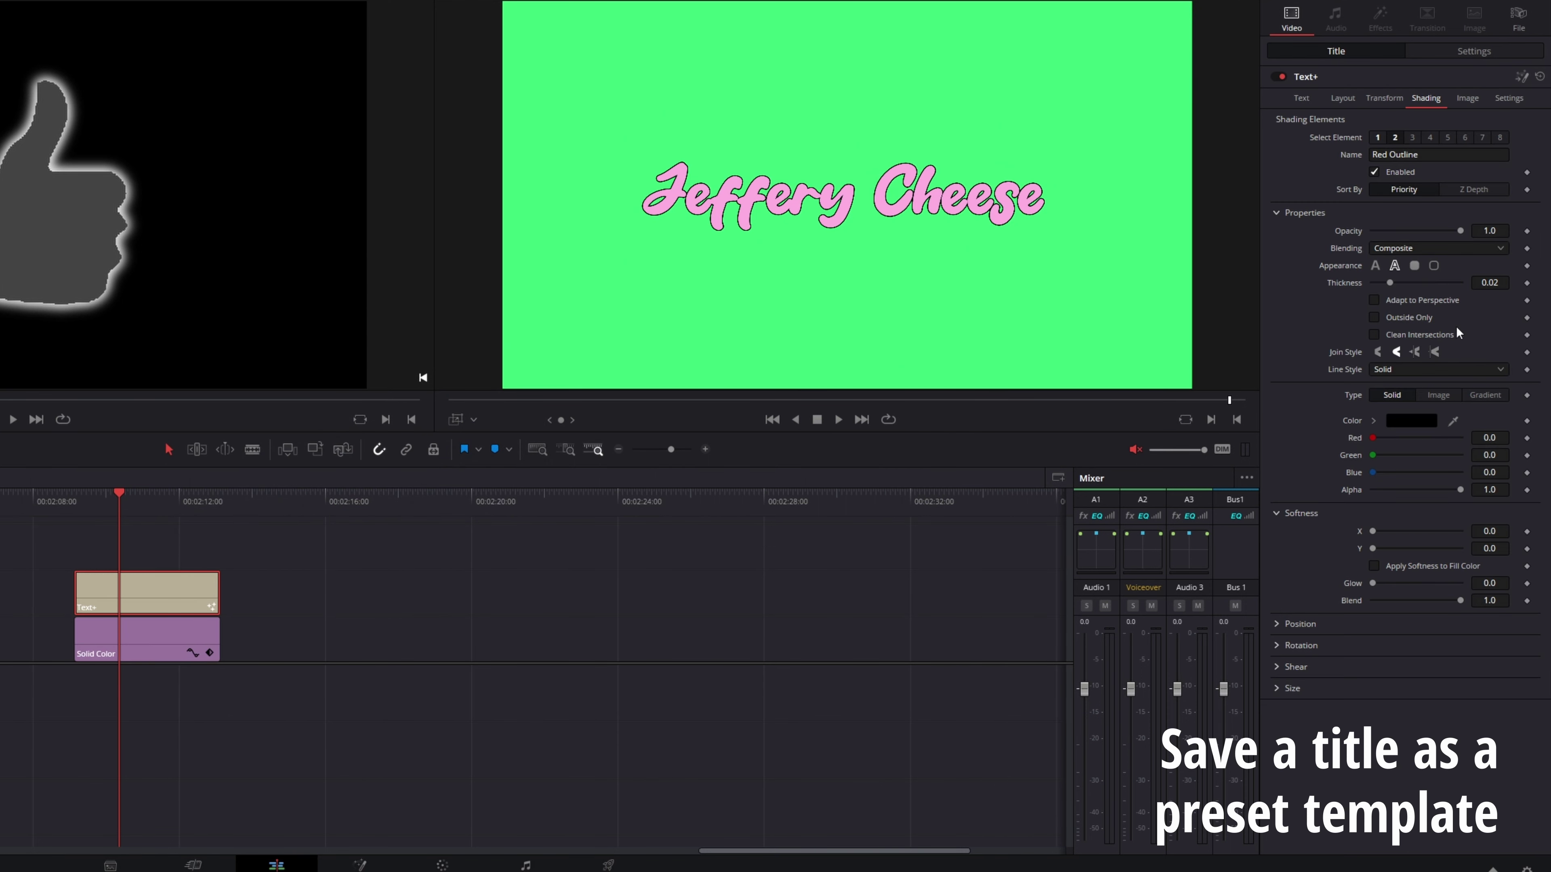
{"action": "double_click", "coordinate": [1491, 281]}
{"action": "type", "text": "0.0375"}
{"action": "key", "text": "Return"}
{"action": "left_click_drag", "start_coordinate": [1490, 282], "coordinate": [1504, 283]}
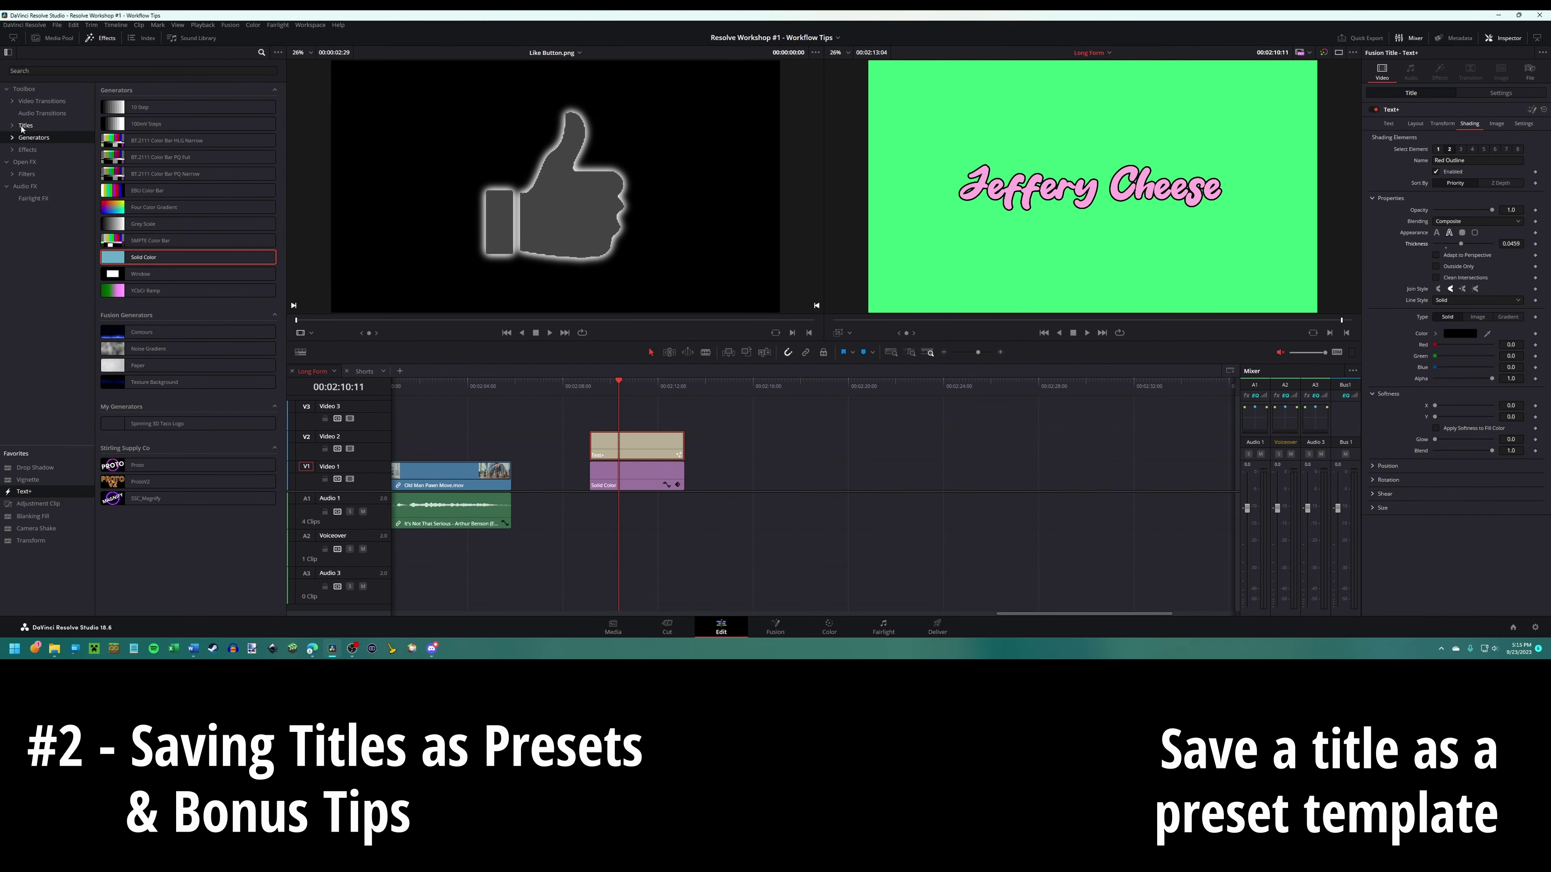
- Place the TacoTalks PopupText preset from My Titles on Video 3 above the pink title and show it in the viewer
{"action": "left_click", "coordinate": [24, 128]}
{"action": "left_click", "coordinate": [25, 128]}
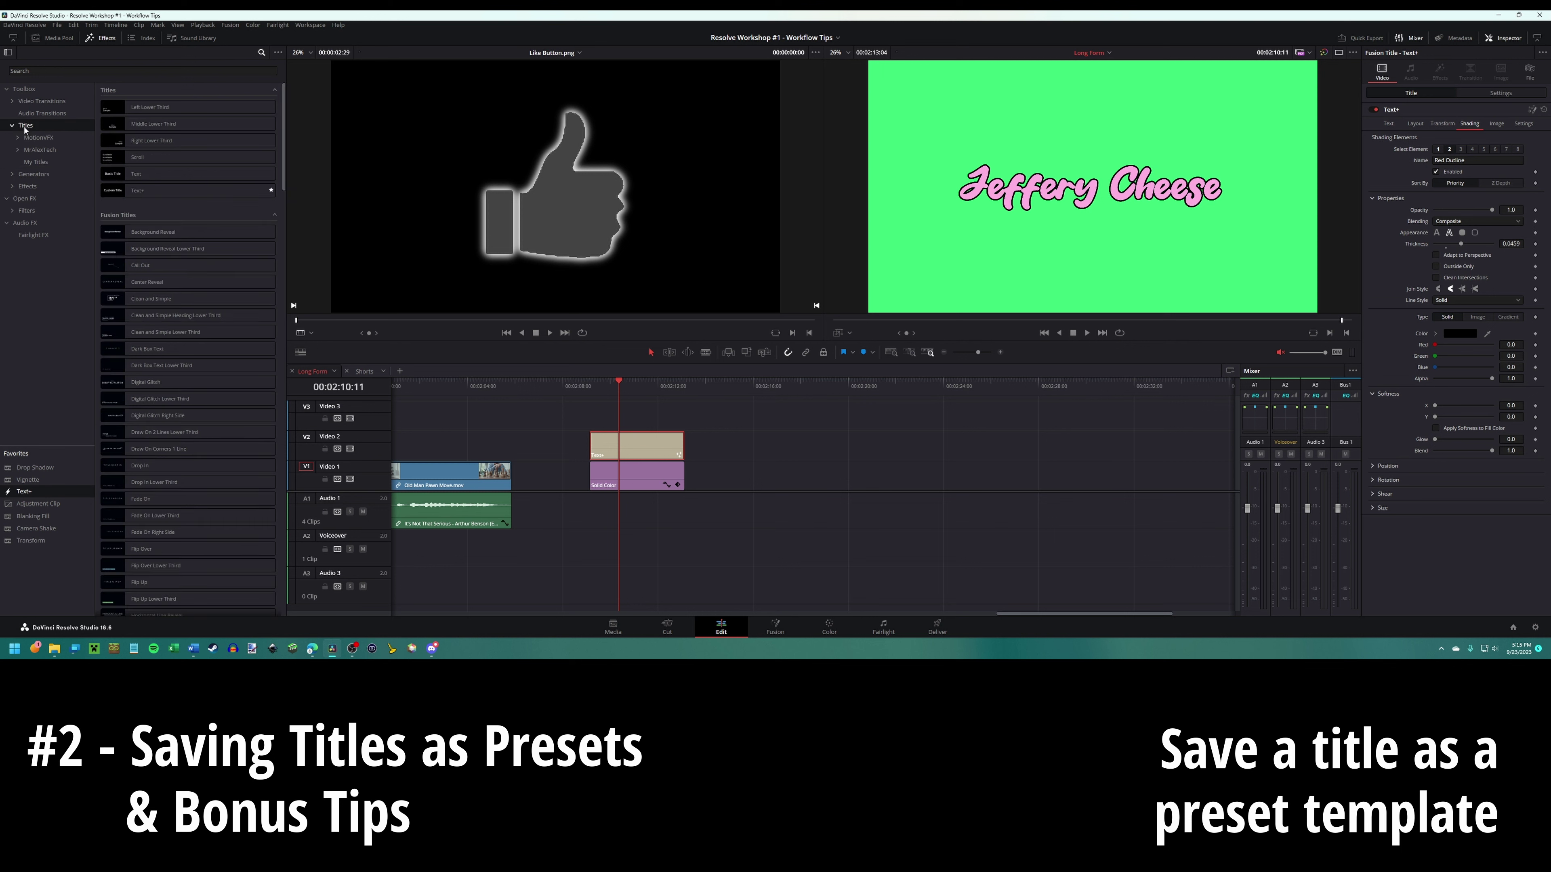
{"action": "left_click", "coordinate": [36, 162]}
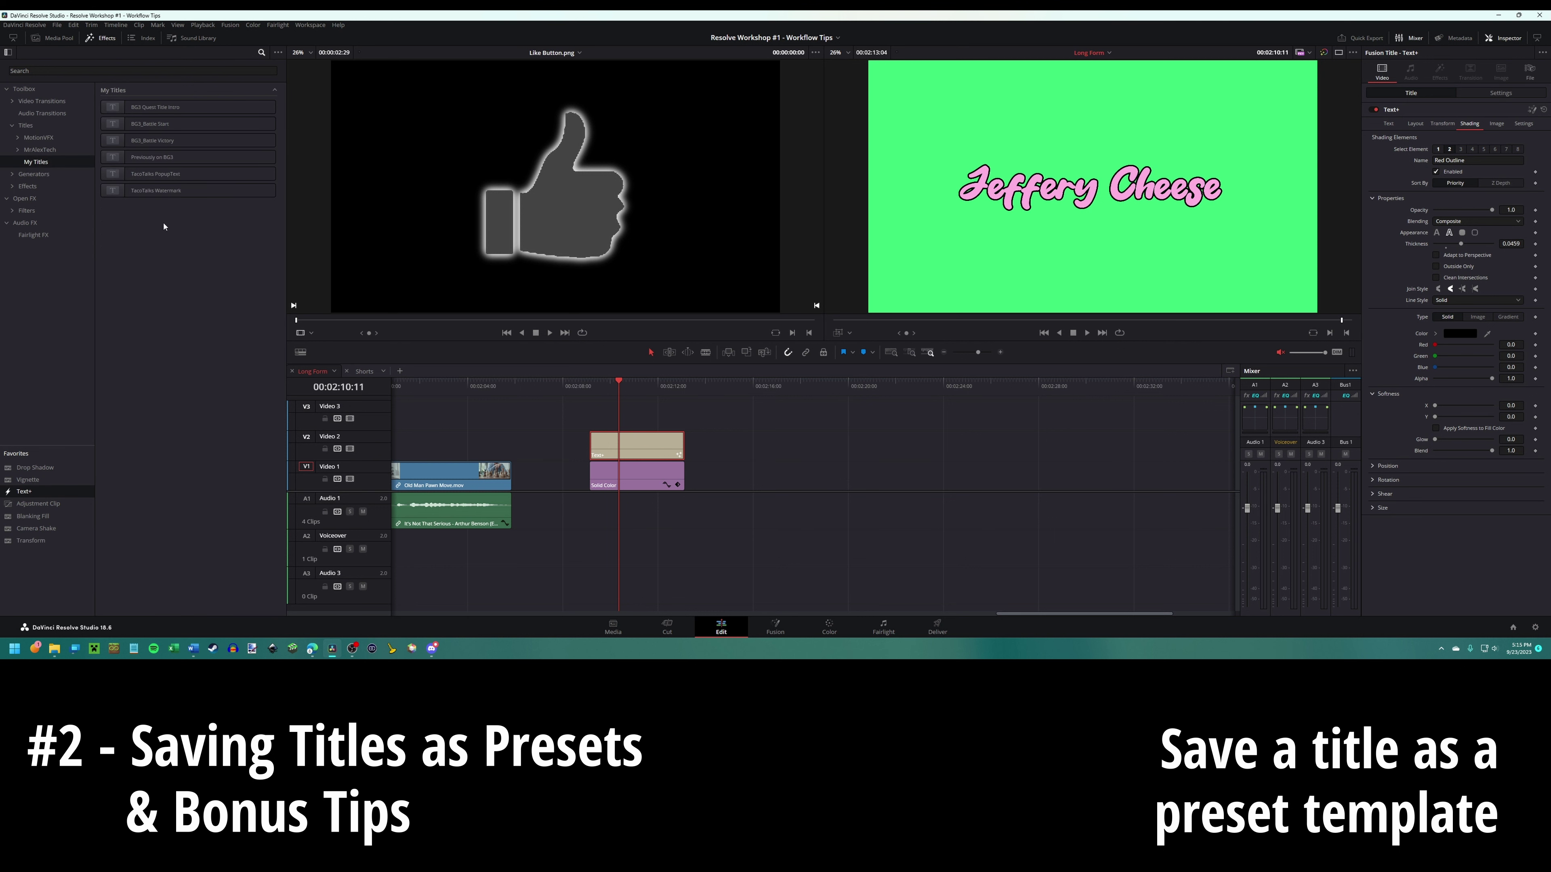
{"action": "left_click_drag", "start_coordinate": [183, 174], "coordinate": [764, 406]}
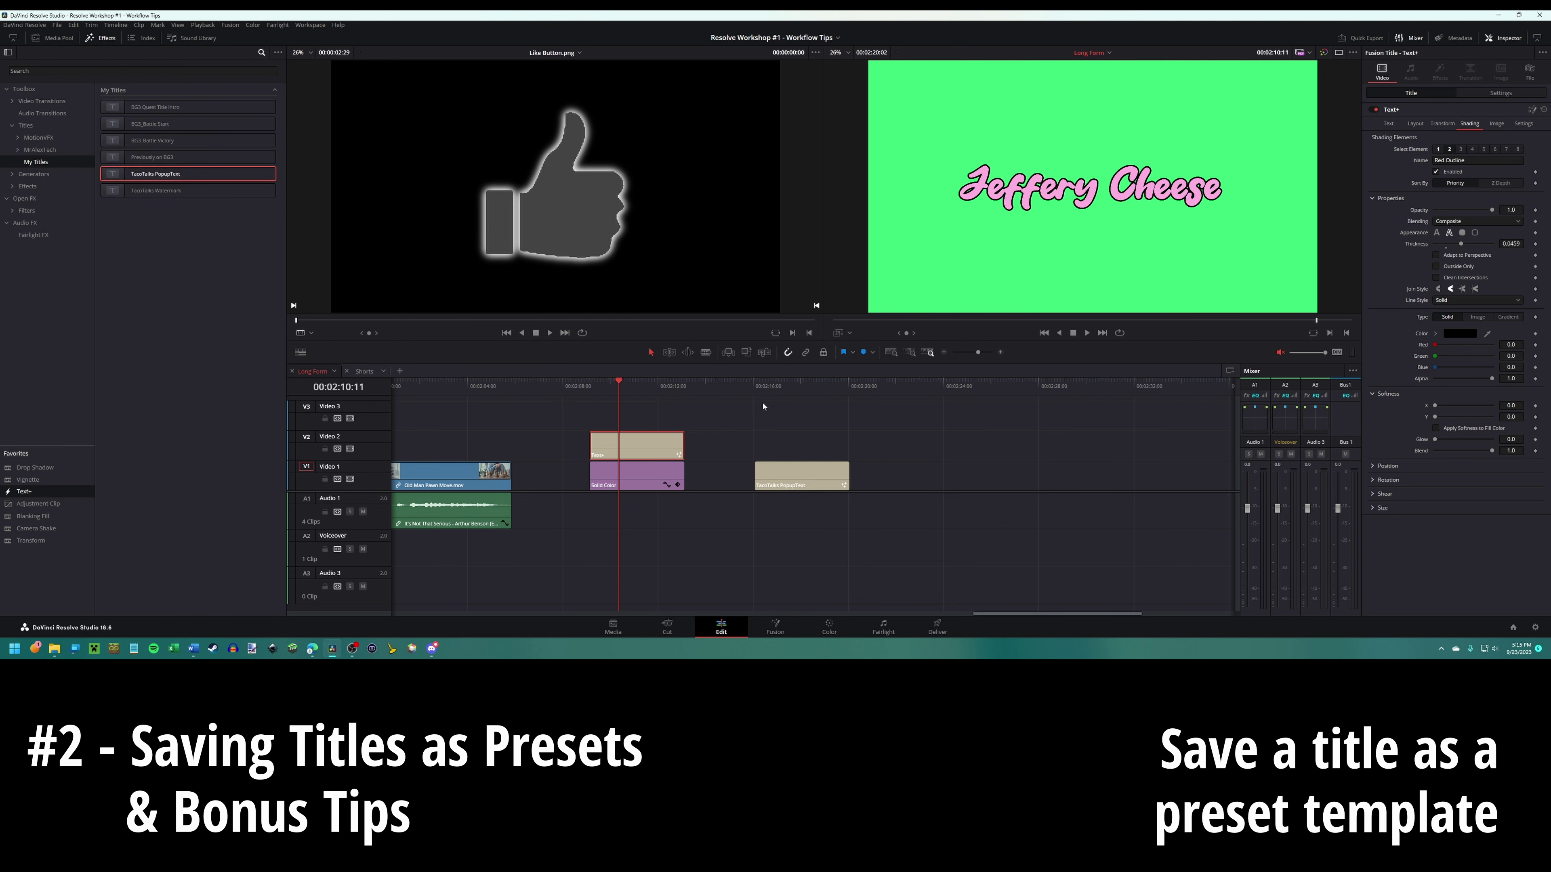
{"action": "left_click_drag", "start_coordinate": [778, 477], "coordinate": [650, 381]}
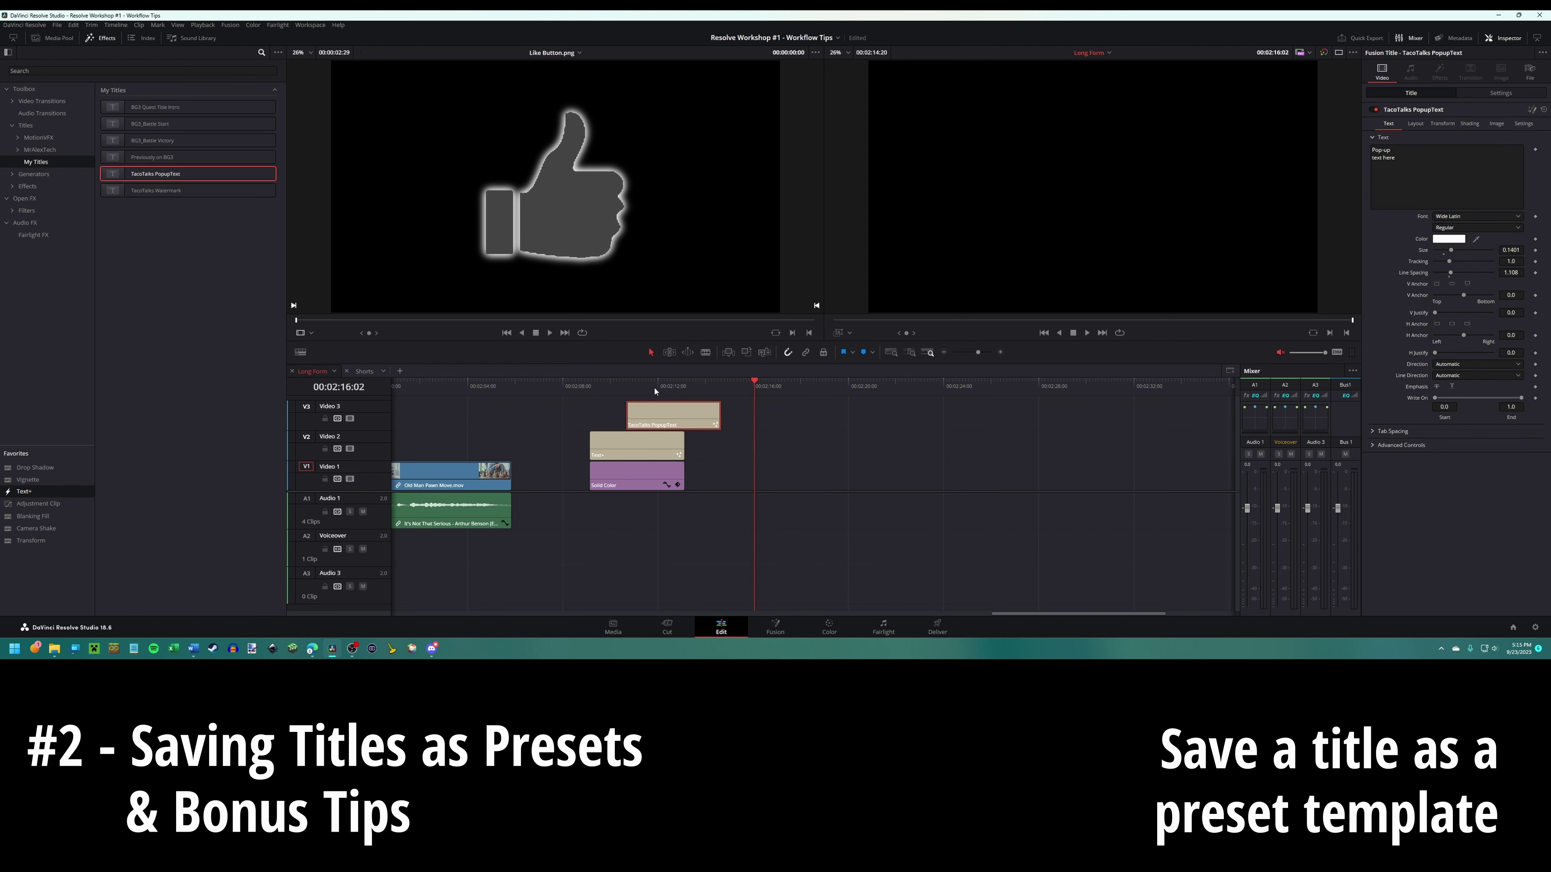
{"action": "left_click", "coordinate": [641, 387]}
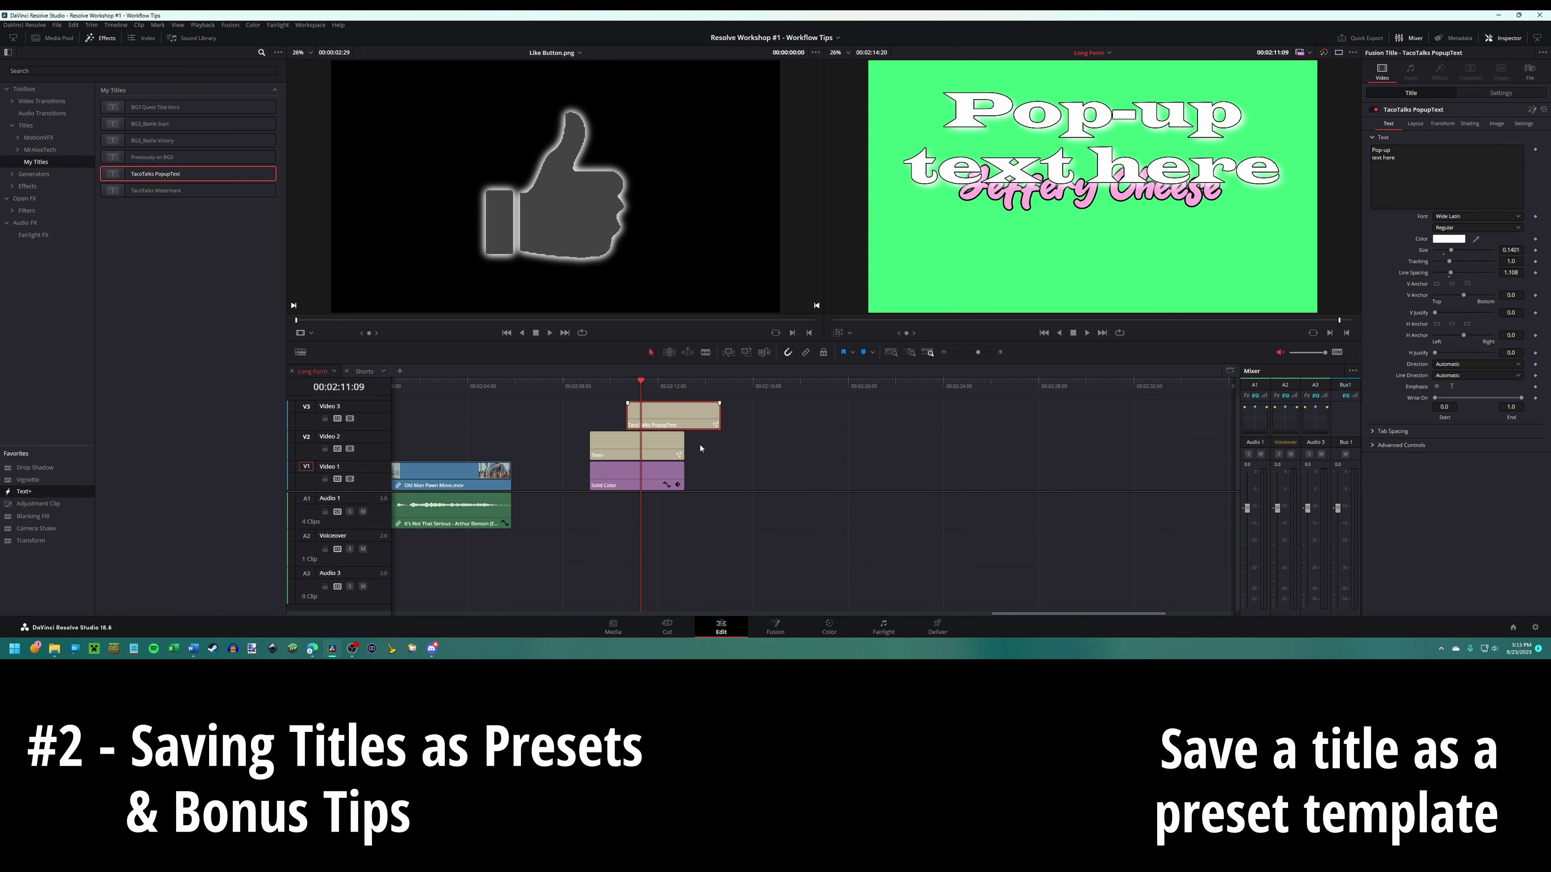
- Set the popup title's text to "Change this" and "here" on two lines, and reduce its size to about 0.10
{"action": "left_click", "coordinate": [1431, 176]}
{"action": "key", "text": "ctrl+a"}
{"action": "type", "text": "Change this"}
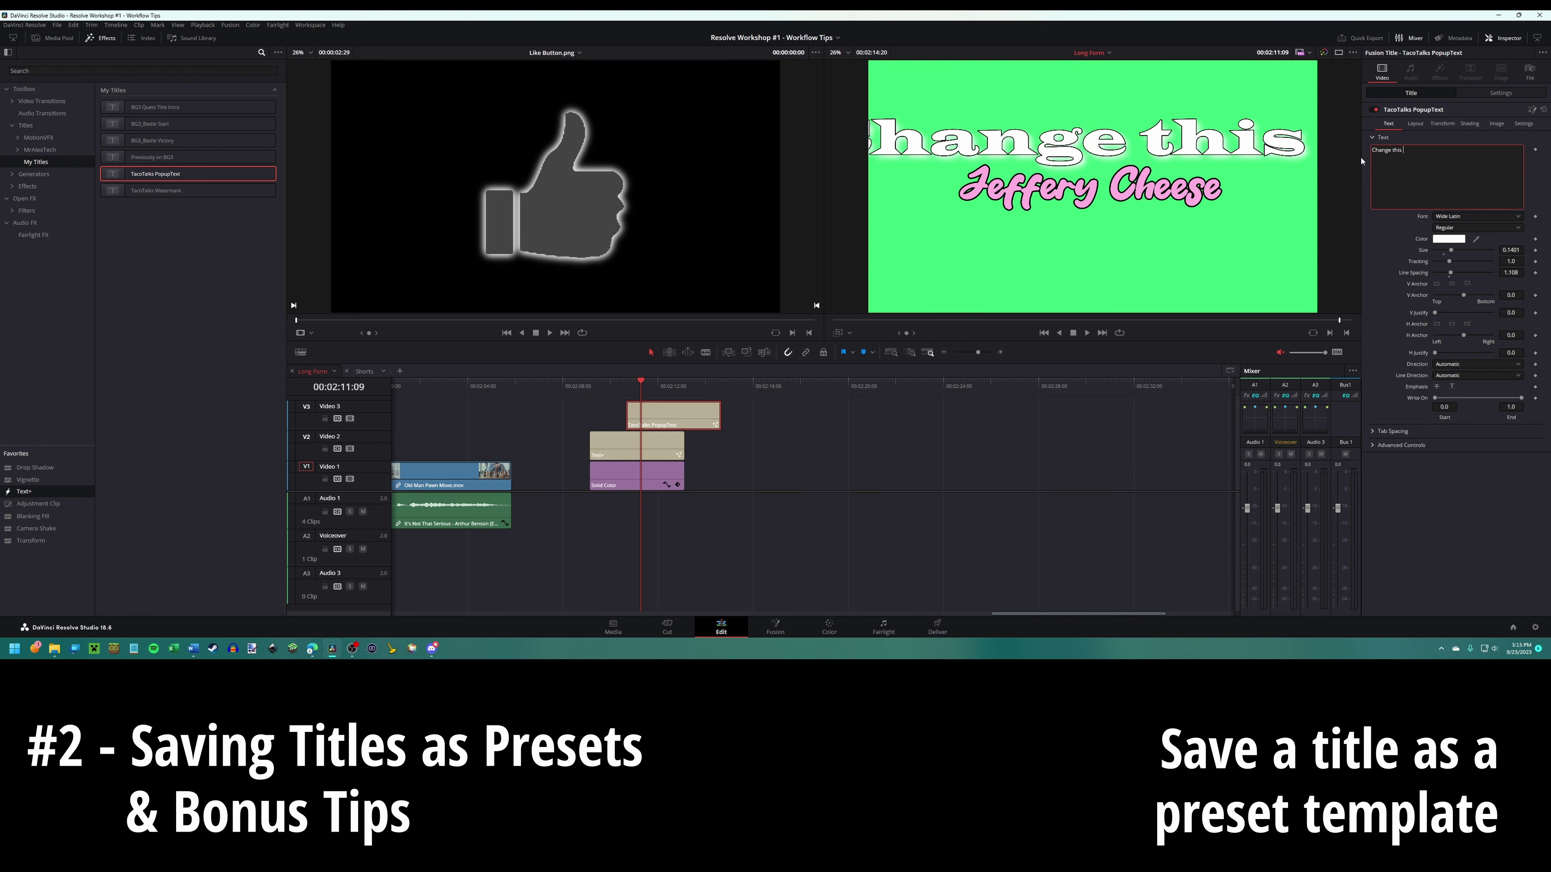
{"action": "key", "text": "Return"}
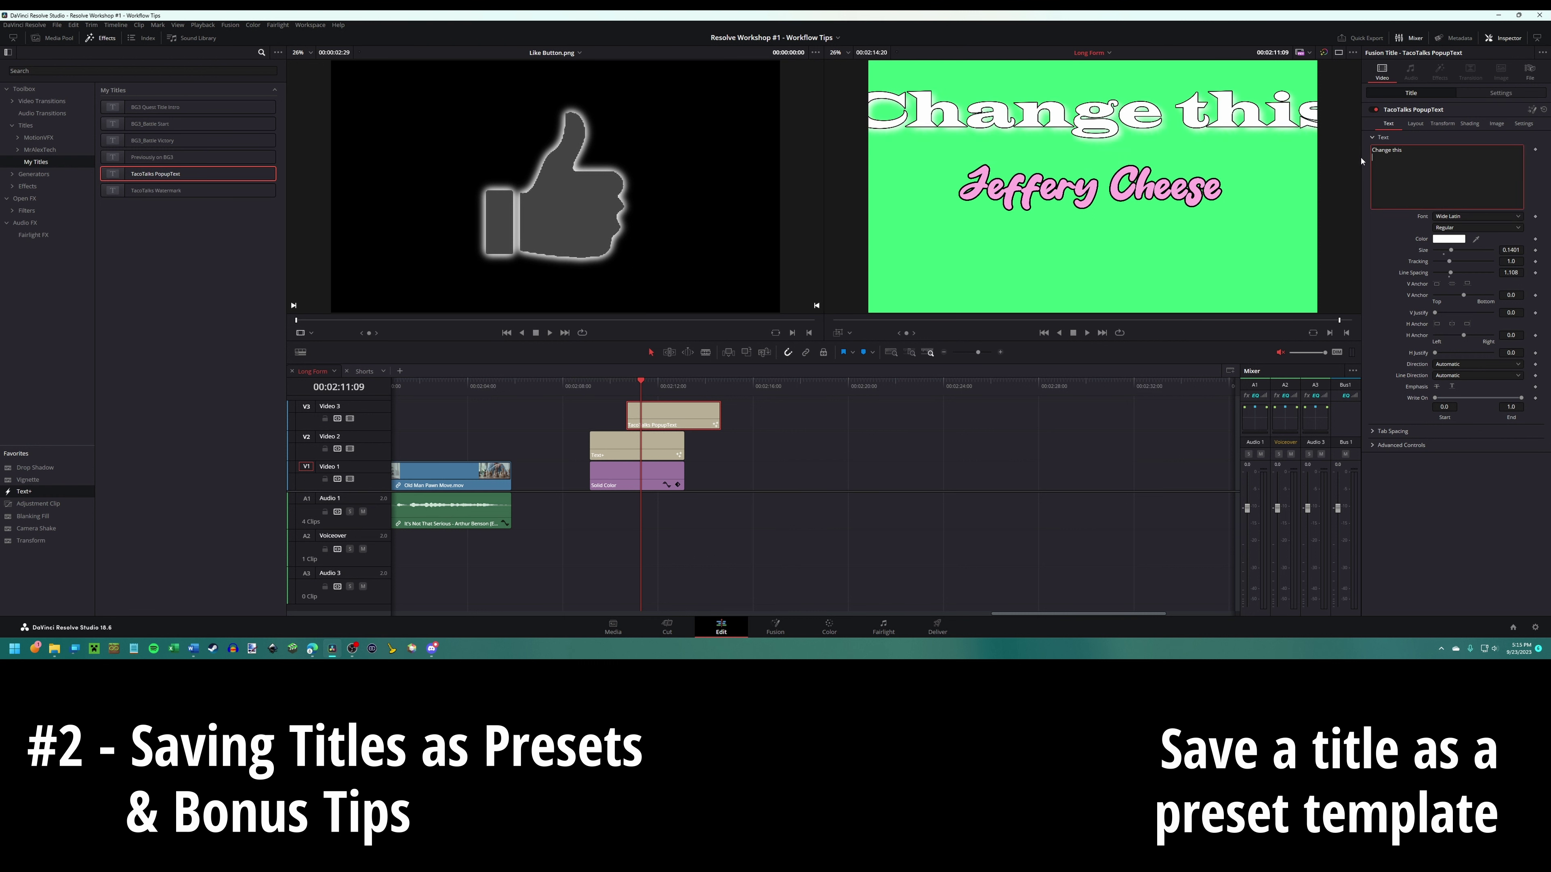
{"action": "type", "text": "here"}
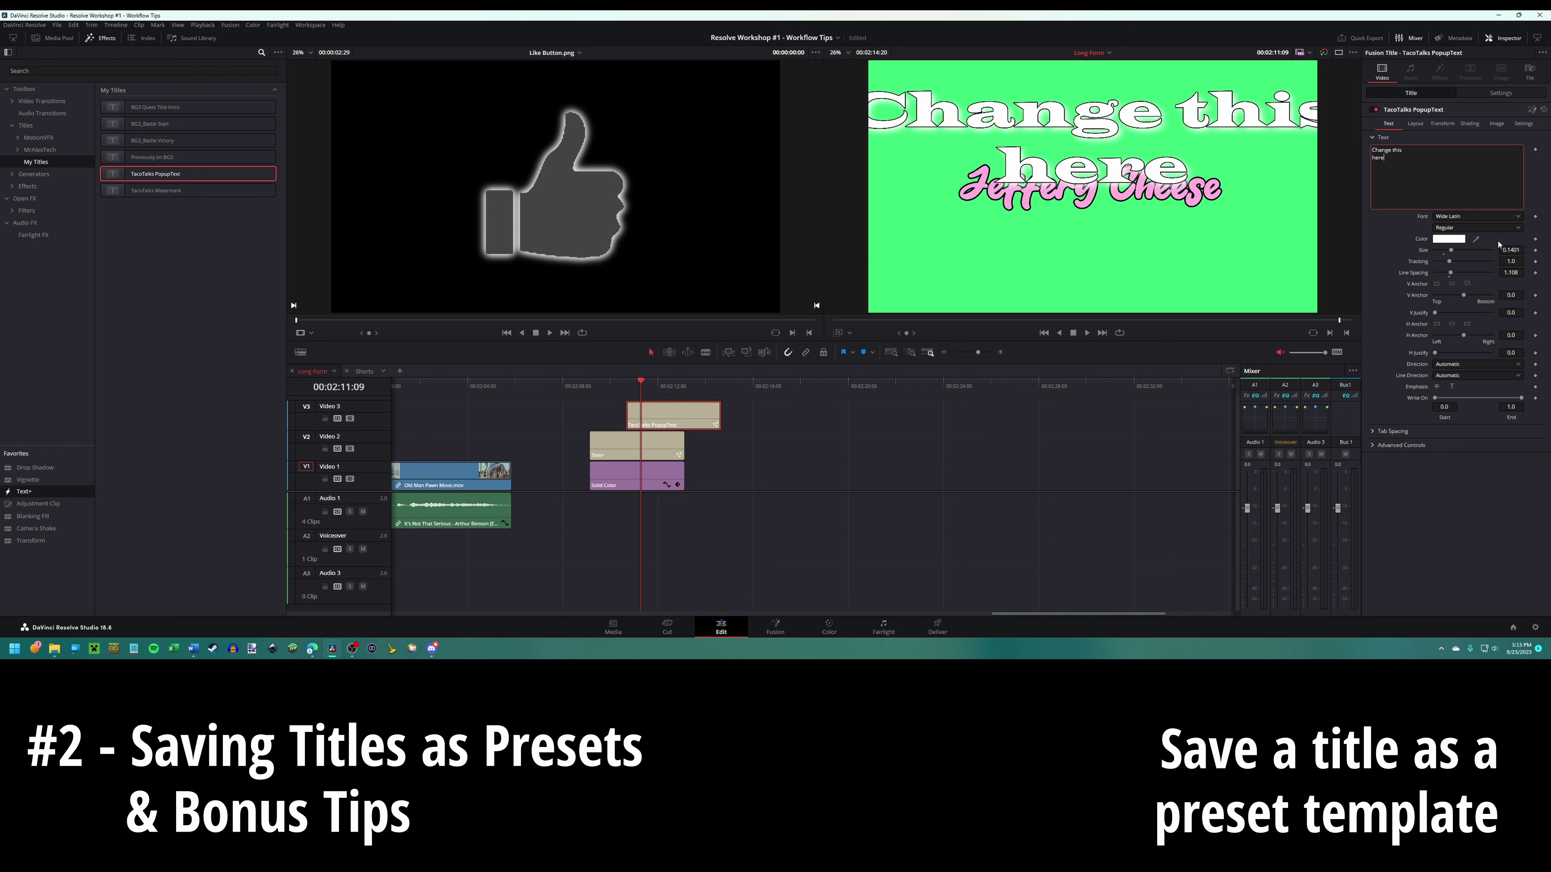
{"action": "left_click_drag", "start_coordinate": [1523, 250], "coordinate": [1490, 252]}
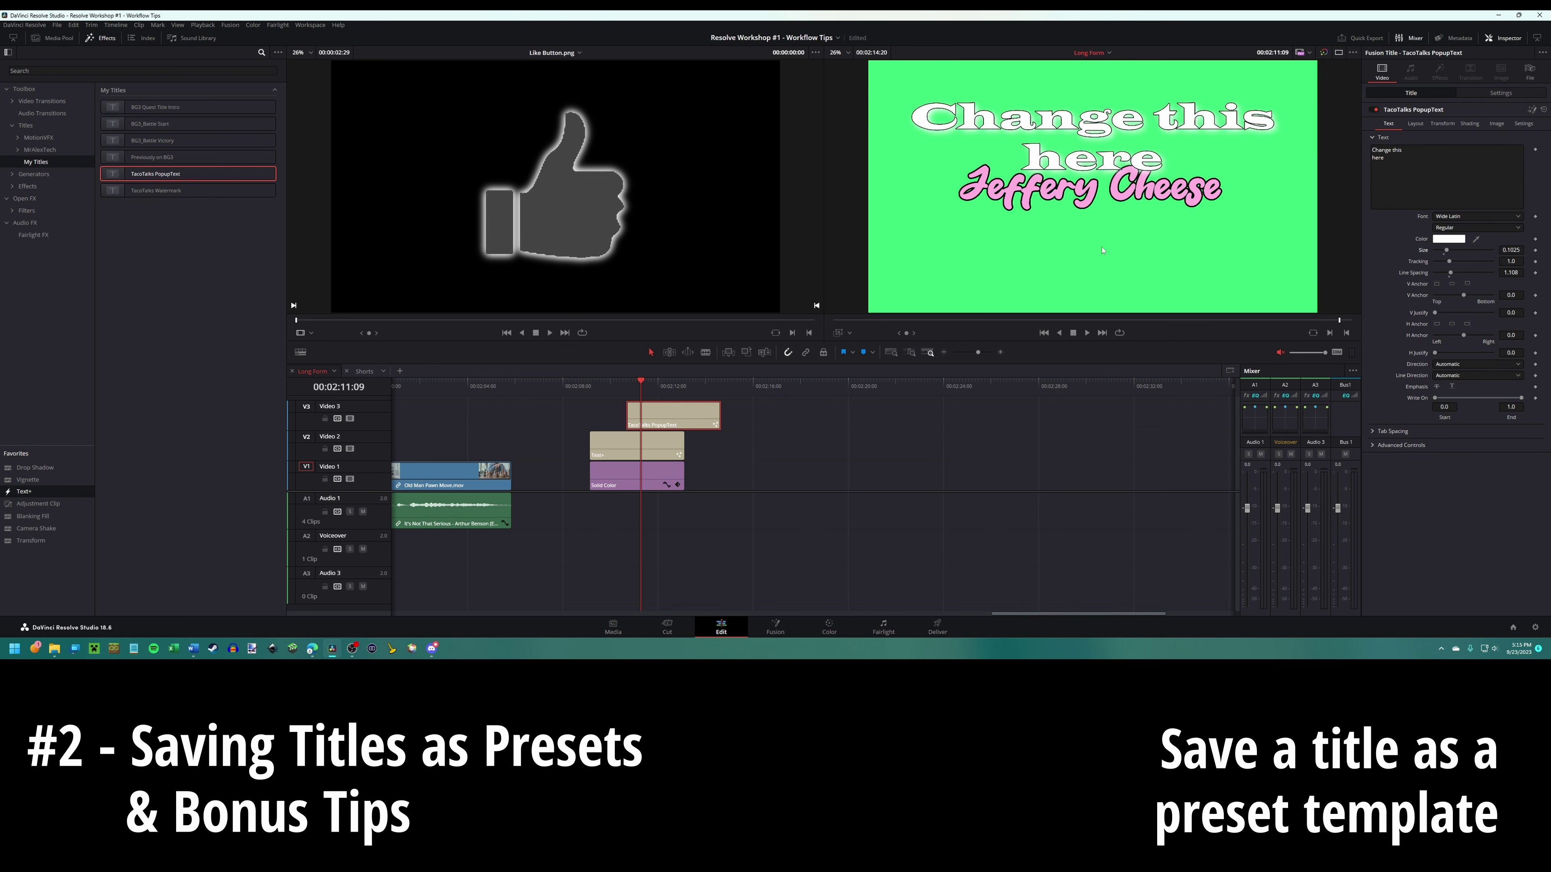
{"action": "key", "text": "ctrl+s"}
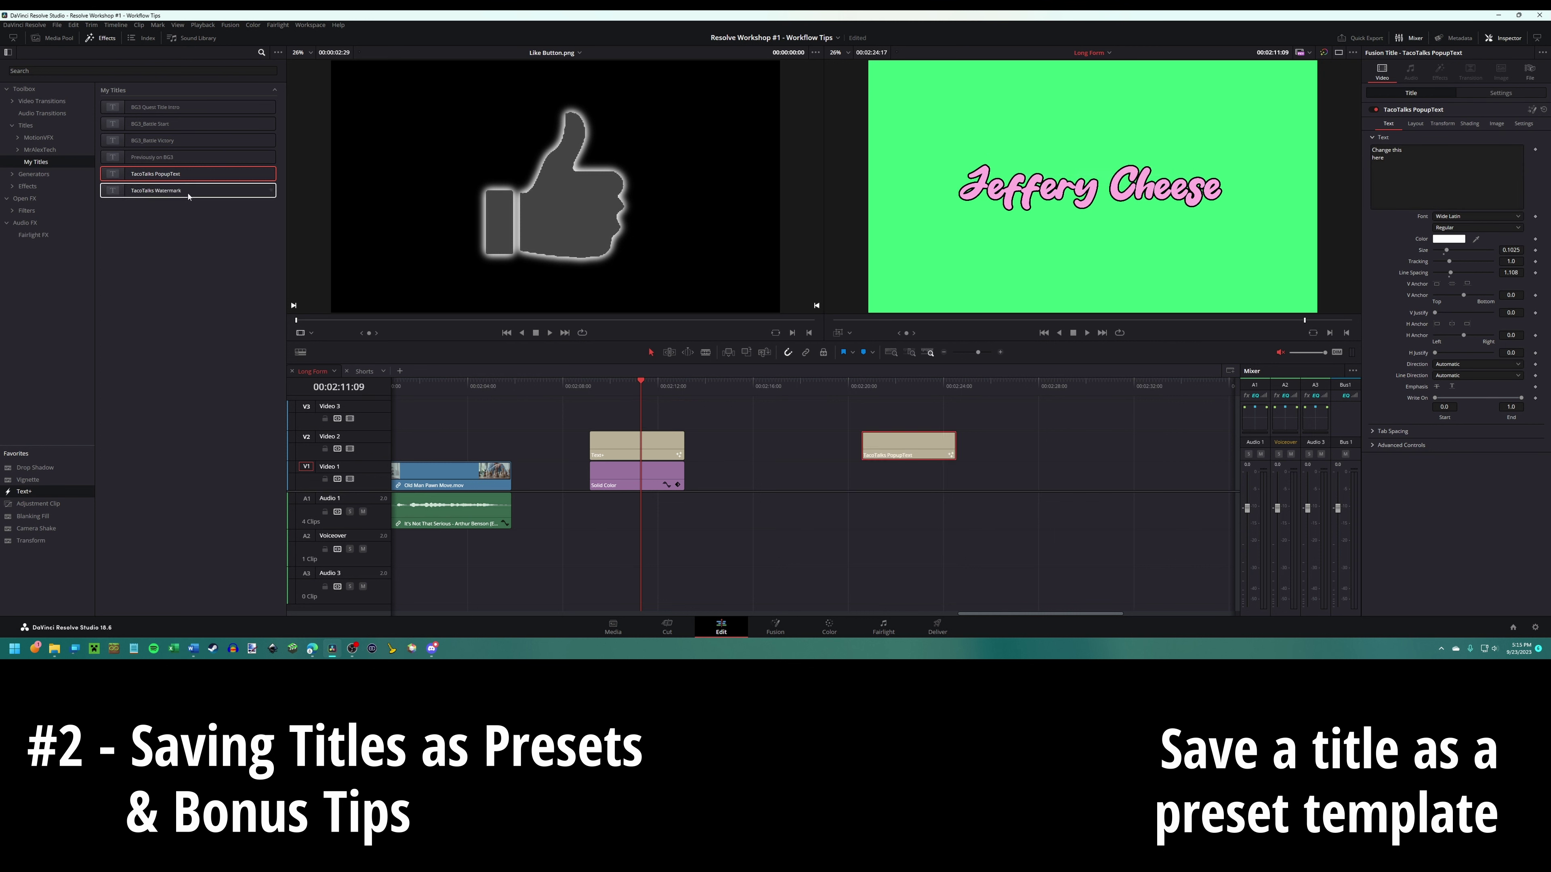
- Try out the TacoTalks Watermark preset on Video 3 above the pink title, and undo its placement
{"action": "left_click_drag", "start_coordinate": [189, 194], "coordinate": [596, 412]}
{"action": "left_click", "coordinate": [596, 387]}
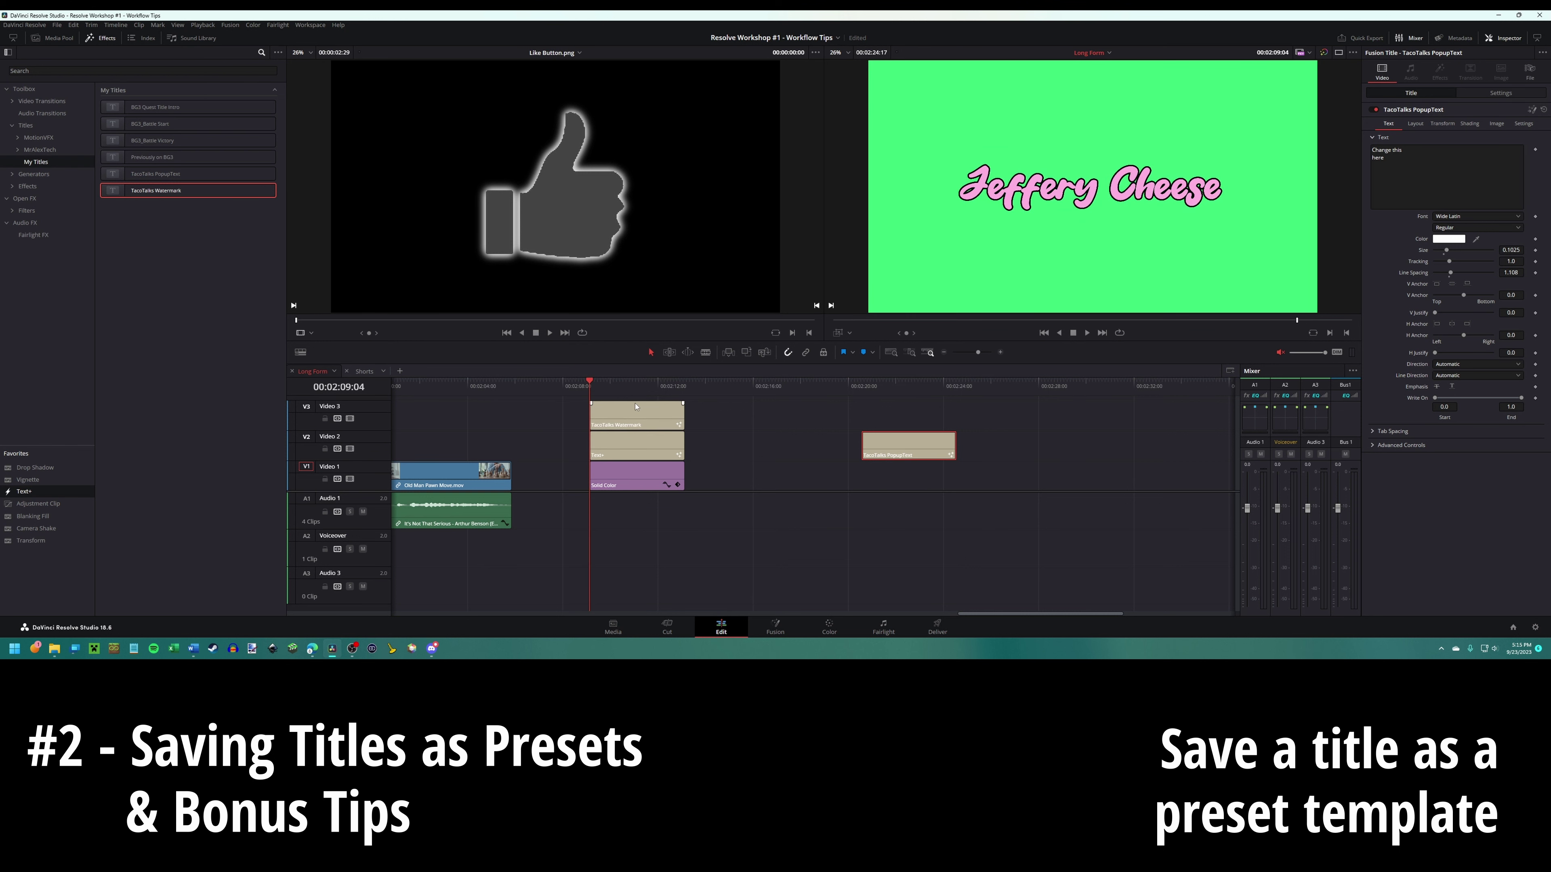
{"action": "key", "text": "space"}
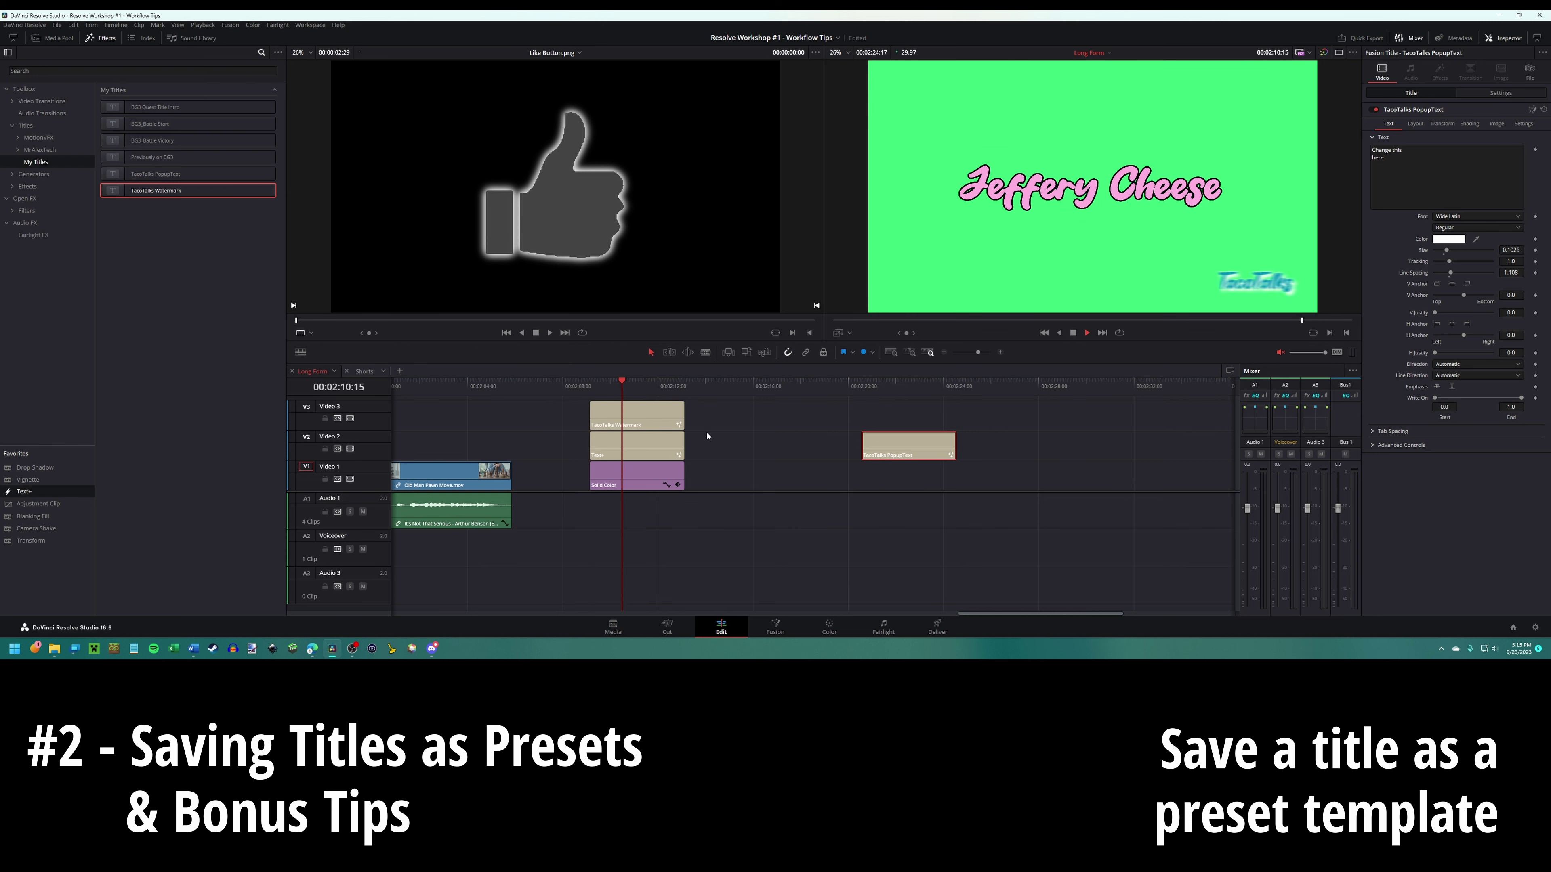
{"action": "key", "text": "ctrl+z"}
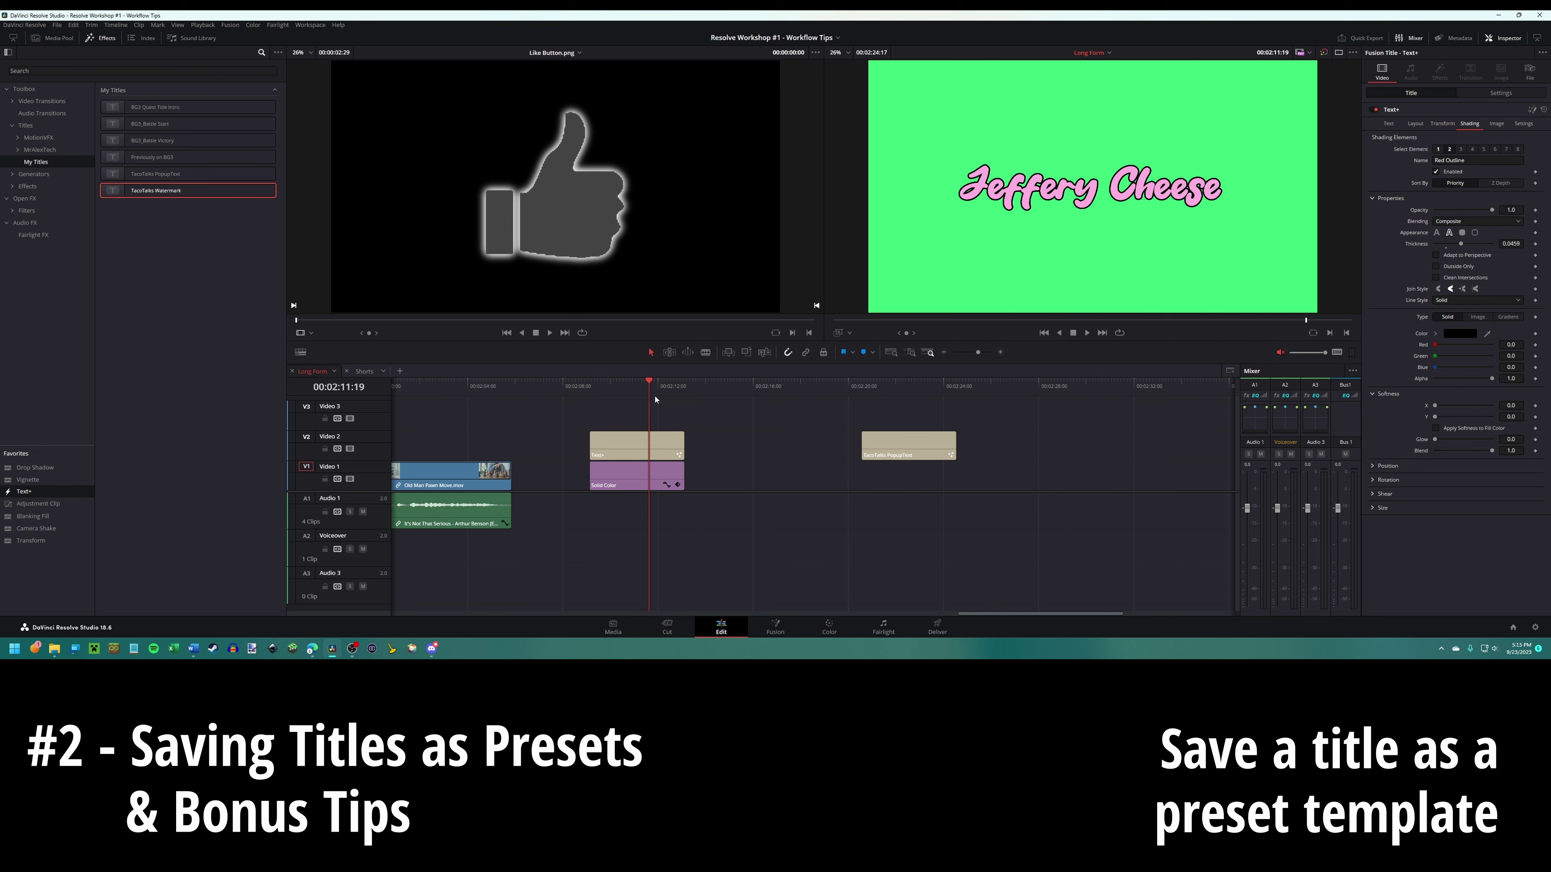
- Move the TacoTalks PopupText clip onto Video 2 above the green solid color, in place of the pink title
{"action": "left_click", "coordinate": [643, 444]}
{"action": "mouse_move", "coordinate": [122, 193]}
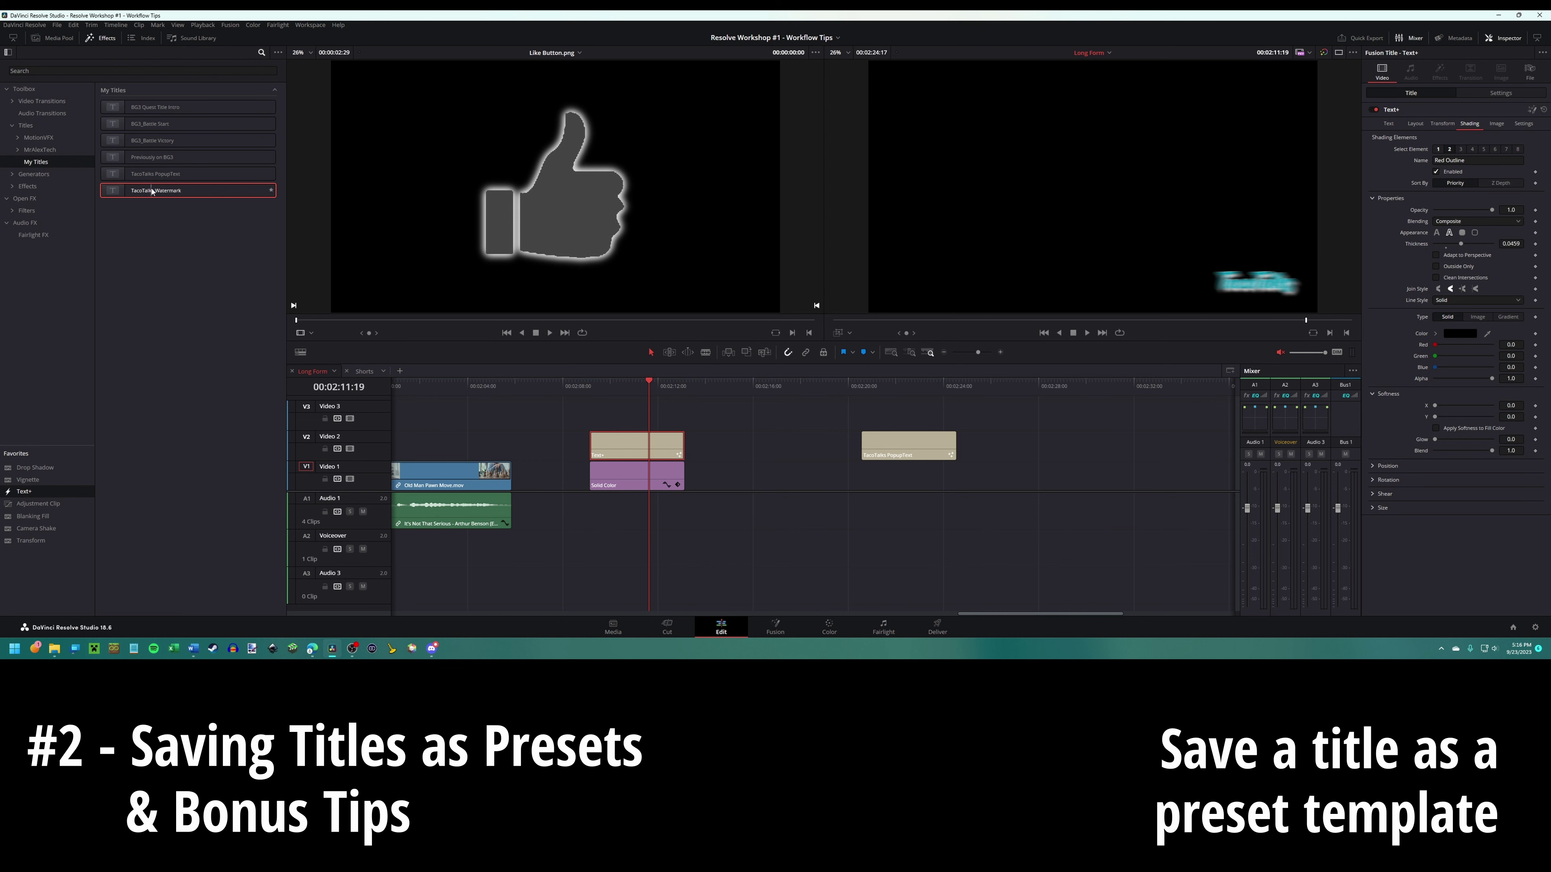
{"action": "left_click_drag", "start_coordinate": [926, 449], "coordinate": [649, 459]}
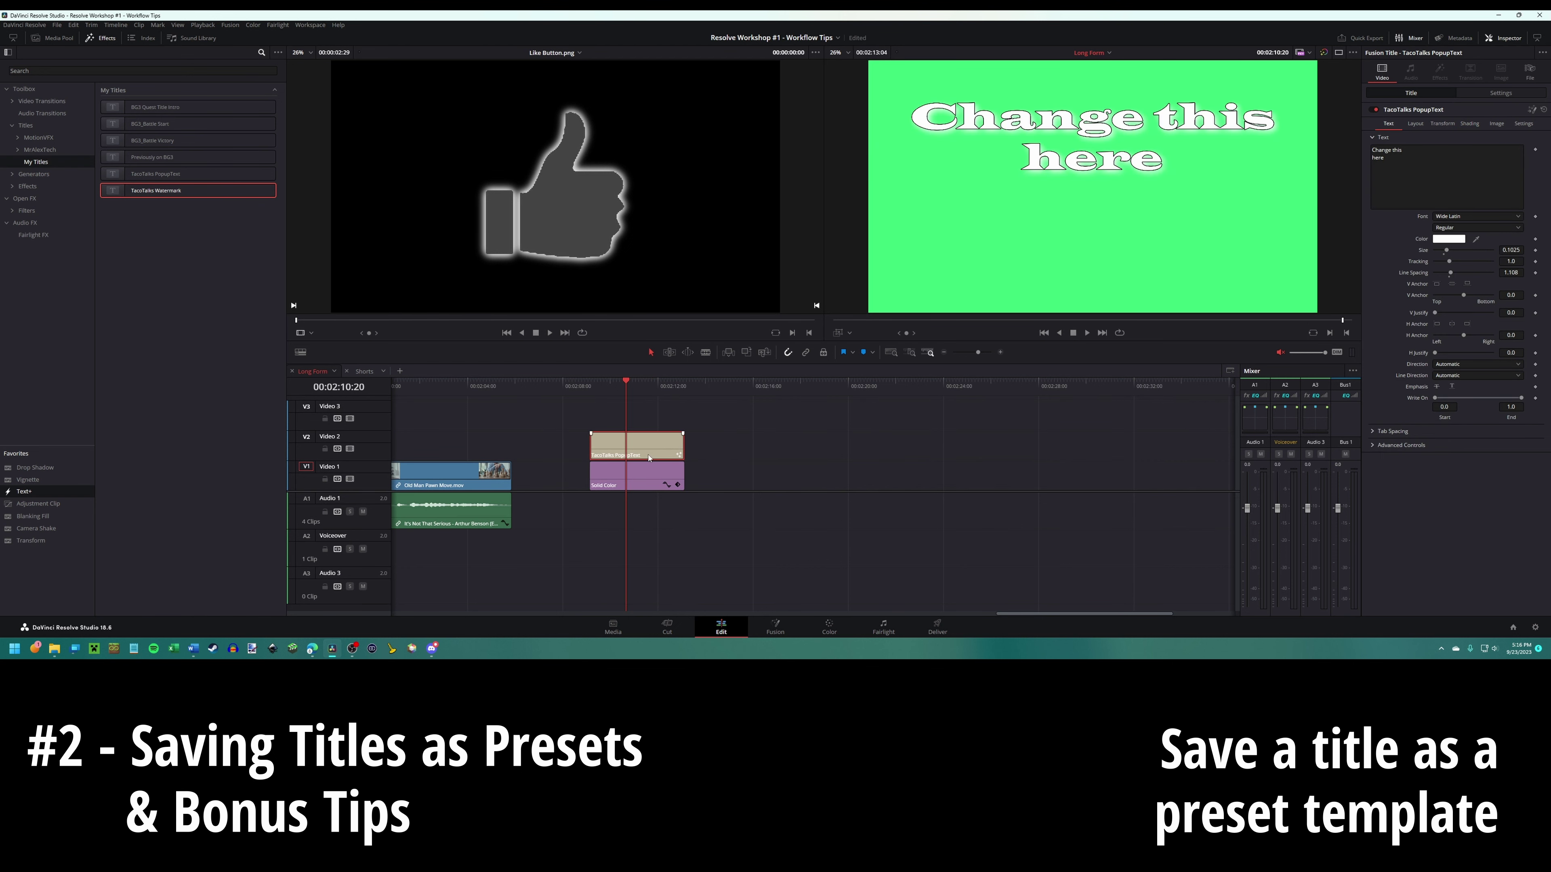
- Restore the pink title on Video 2 and move the TacoTalks PopupText clip along Video 3, clear of the title
{"action": "key", "text": "ctrl+z"}
{"action": "key", "text": "ctrl+z"}
{"action": "left_click_drag", "start_coordinate": [920, 448], "coordinate": [649, 416]}
{"action": "left_click", "coordinate": [623, 395]}
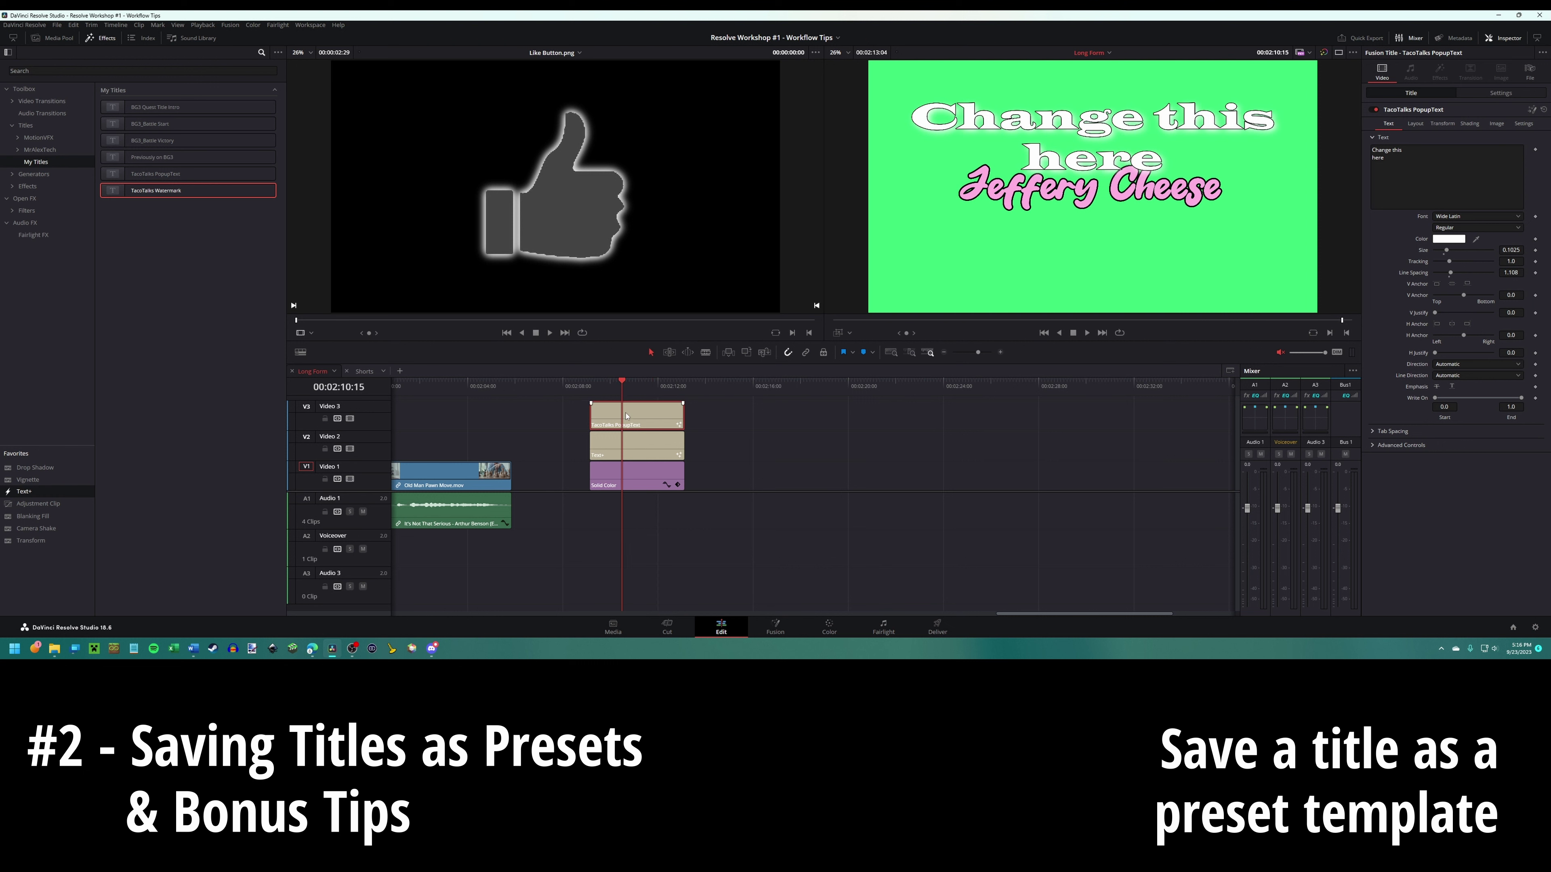
{"action": "left_click_drag", "start_coordinate": [642, 421], "coordinate": [811, 421]}
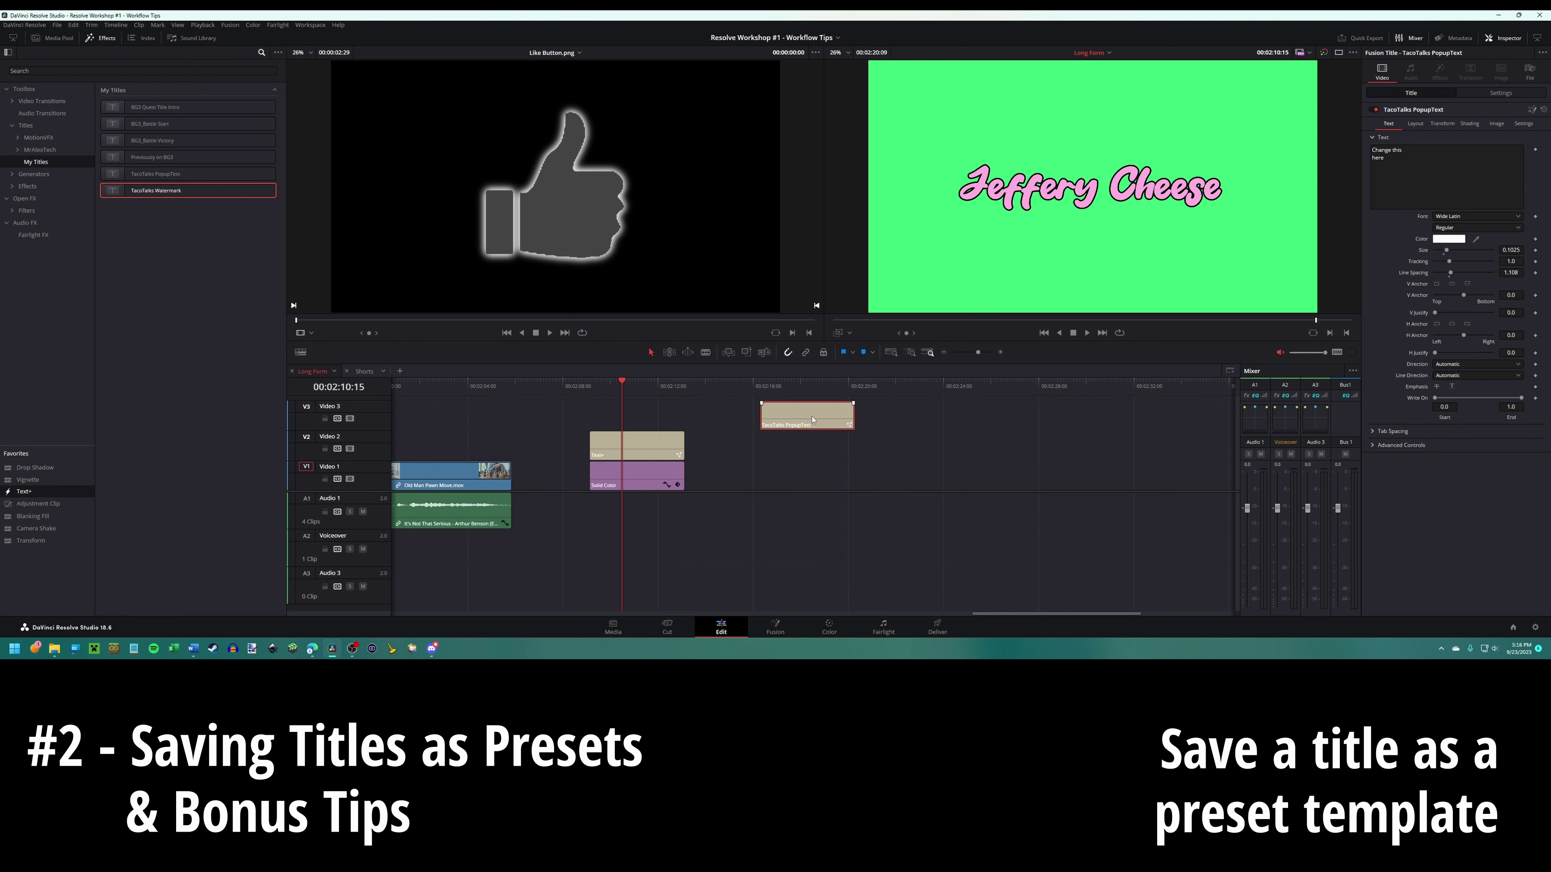
- Open the pink Text+ title clip from Video 2 in the Fusion page
{"action": "left_click", "coordinate": [660, 445]}
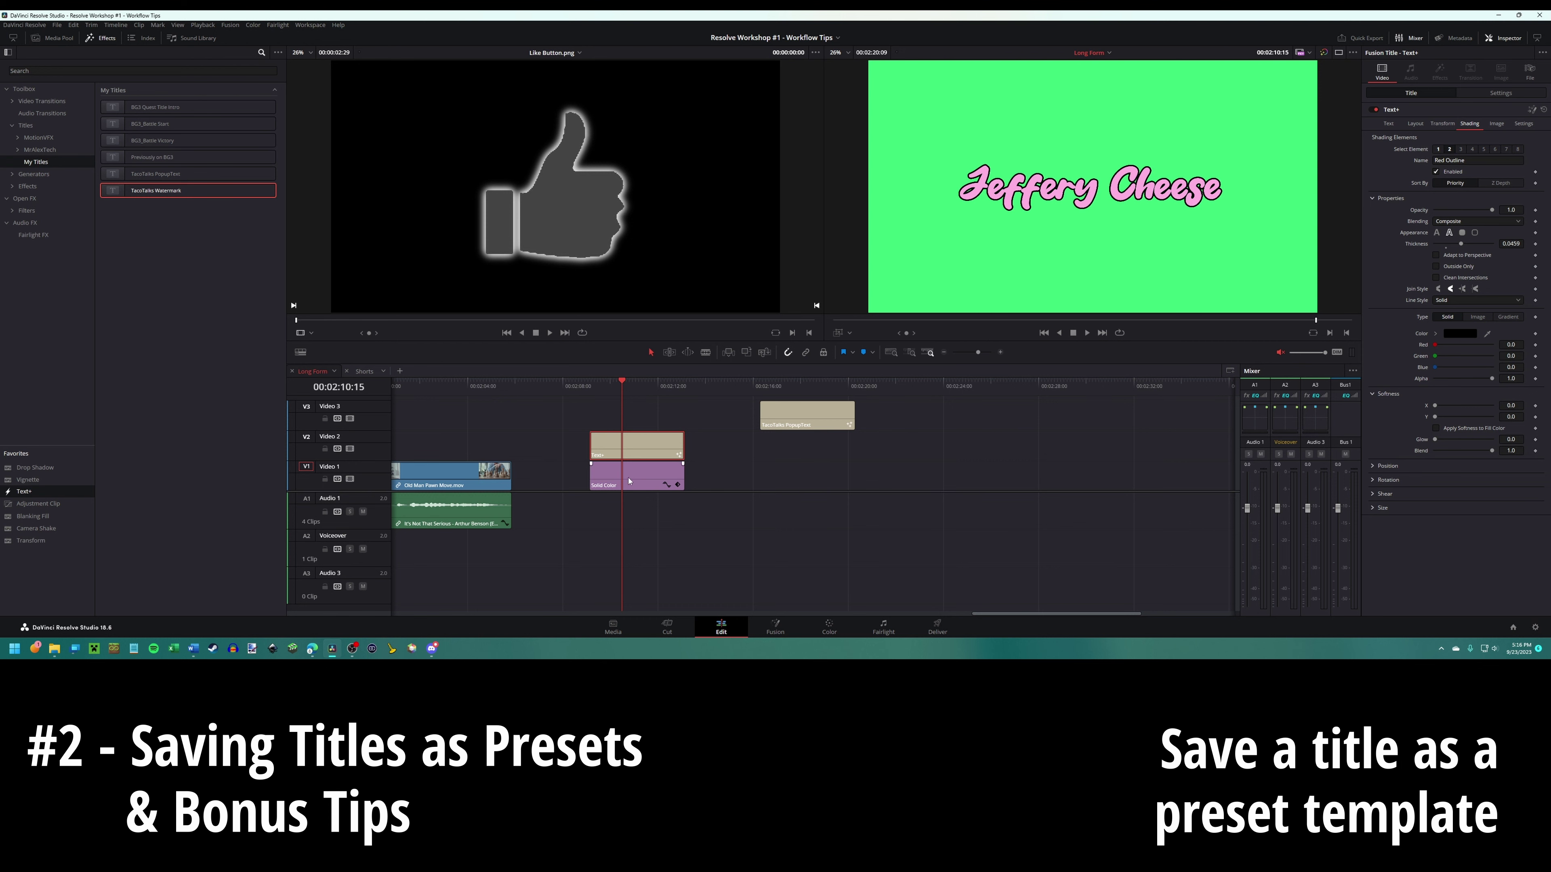
{"action": "right_click", "coordinate": [631, 454]}
{"action": "left_click", "coordinate": [601, 439]}
{"action": "right_click", "coordinate": [619, 436]}
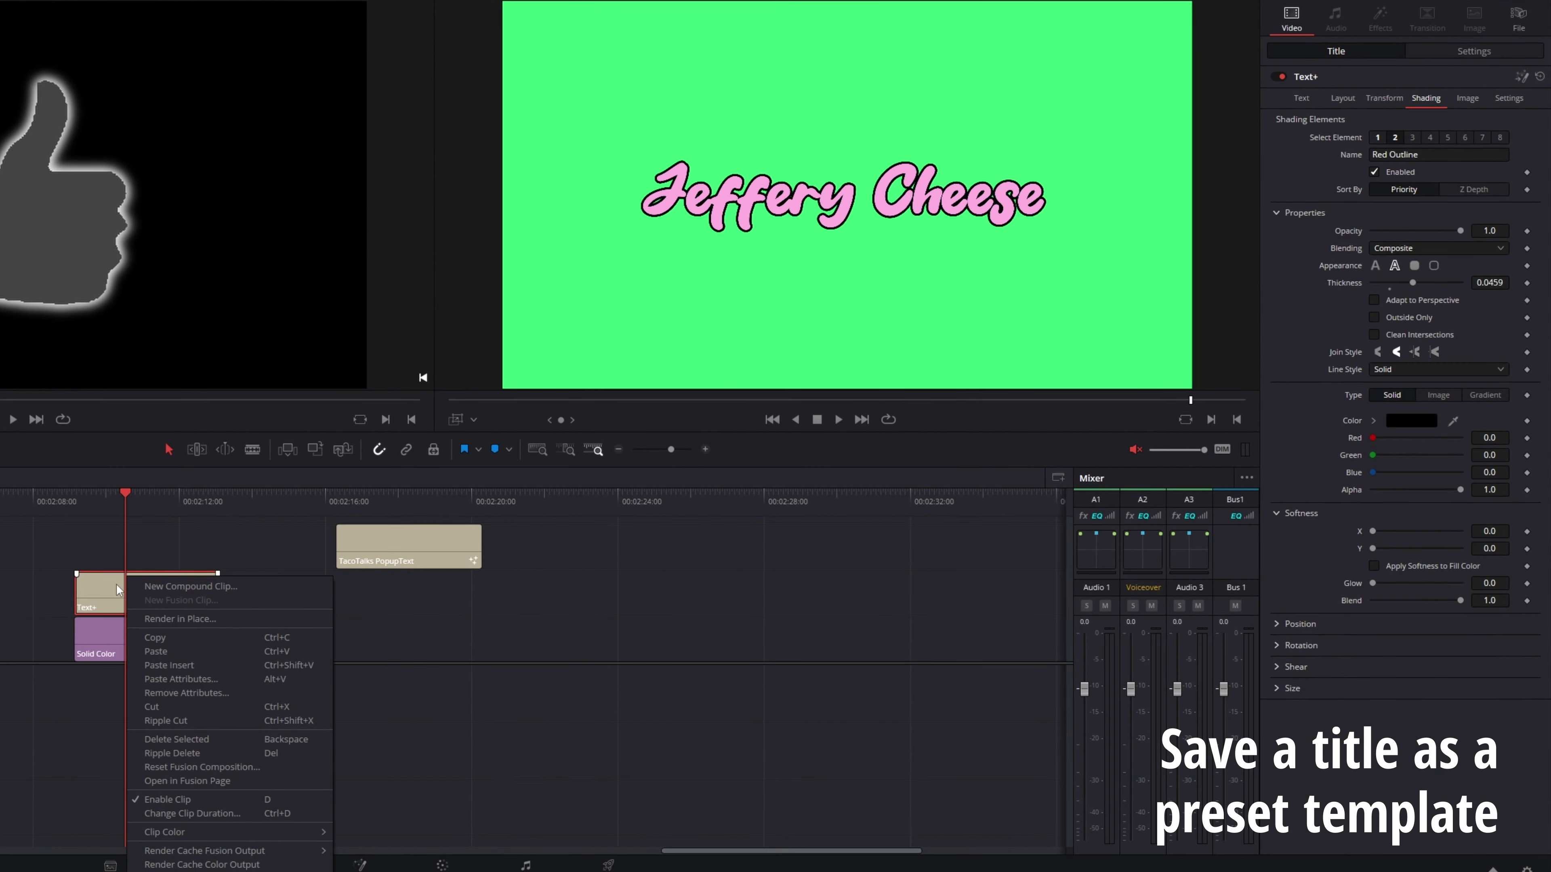
{"action": "left_click", "coordinate": [618, 447]}
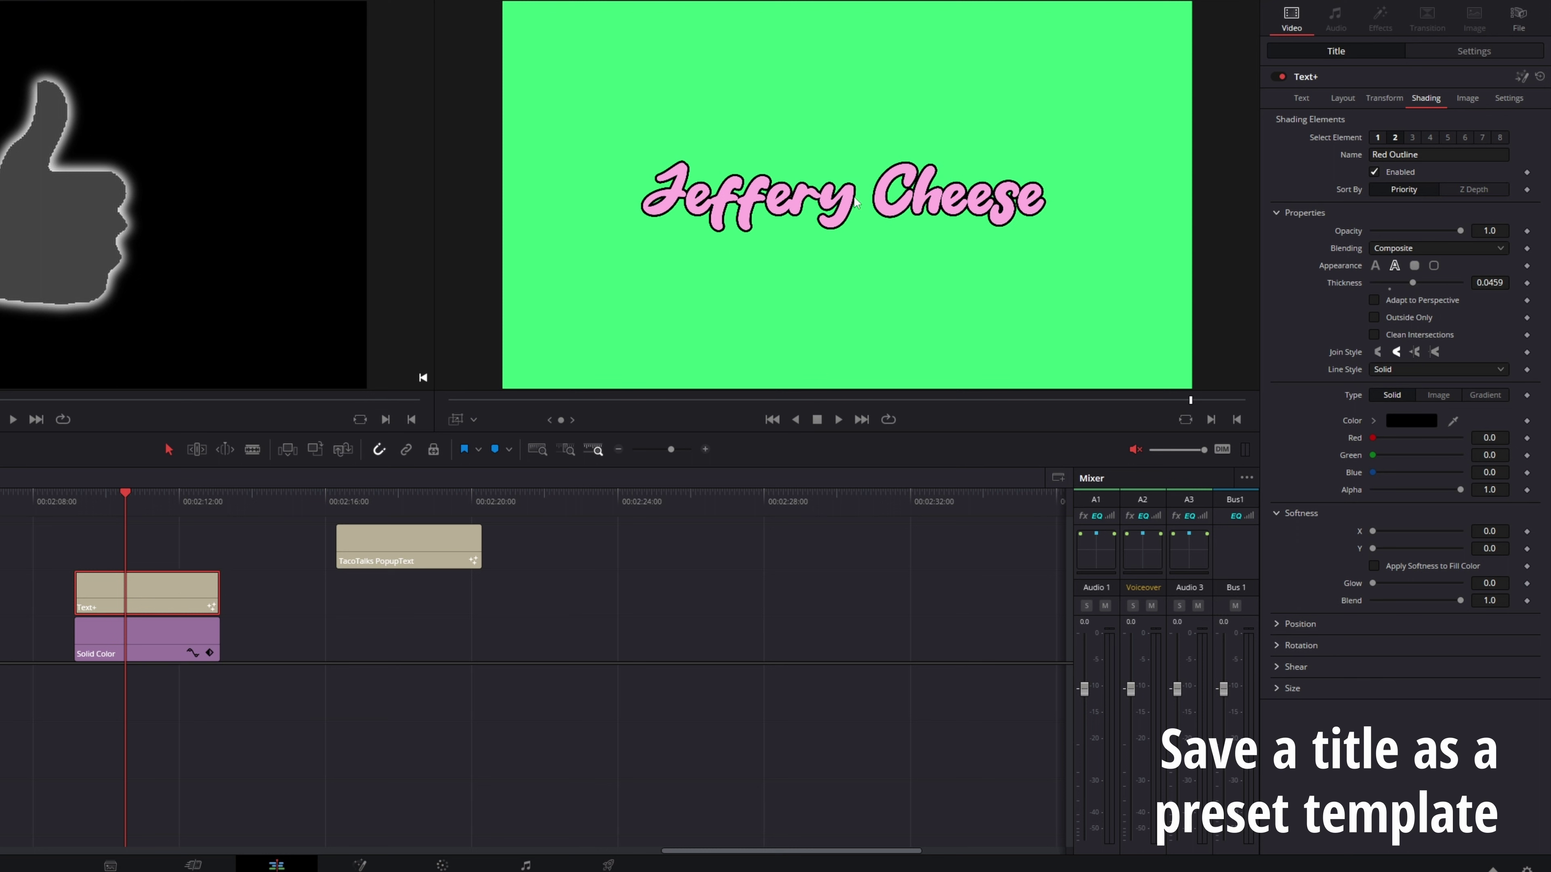
{"action": "right_click", "coordinate": [127, 585]}
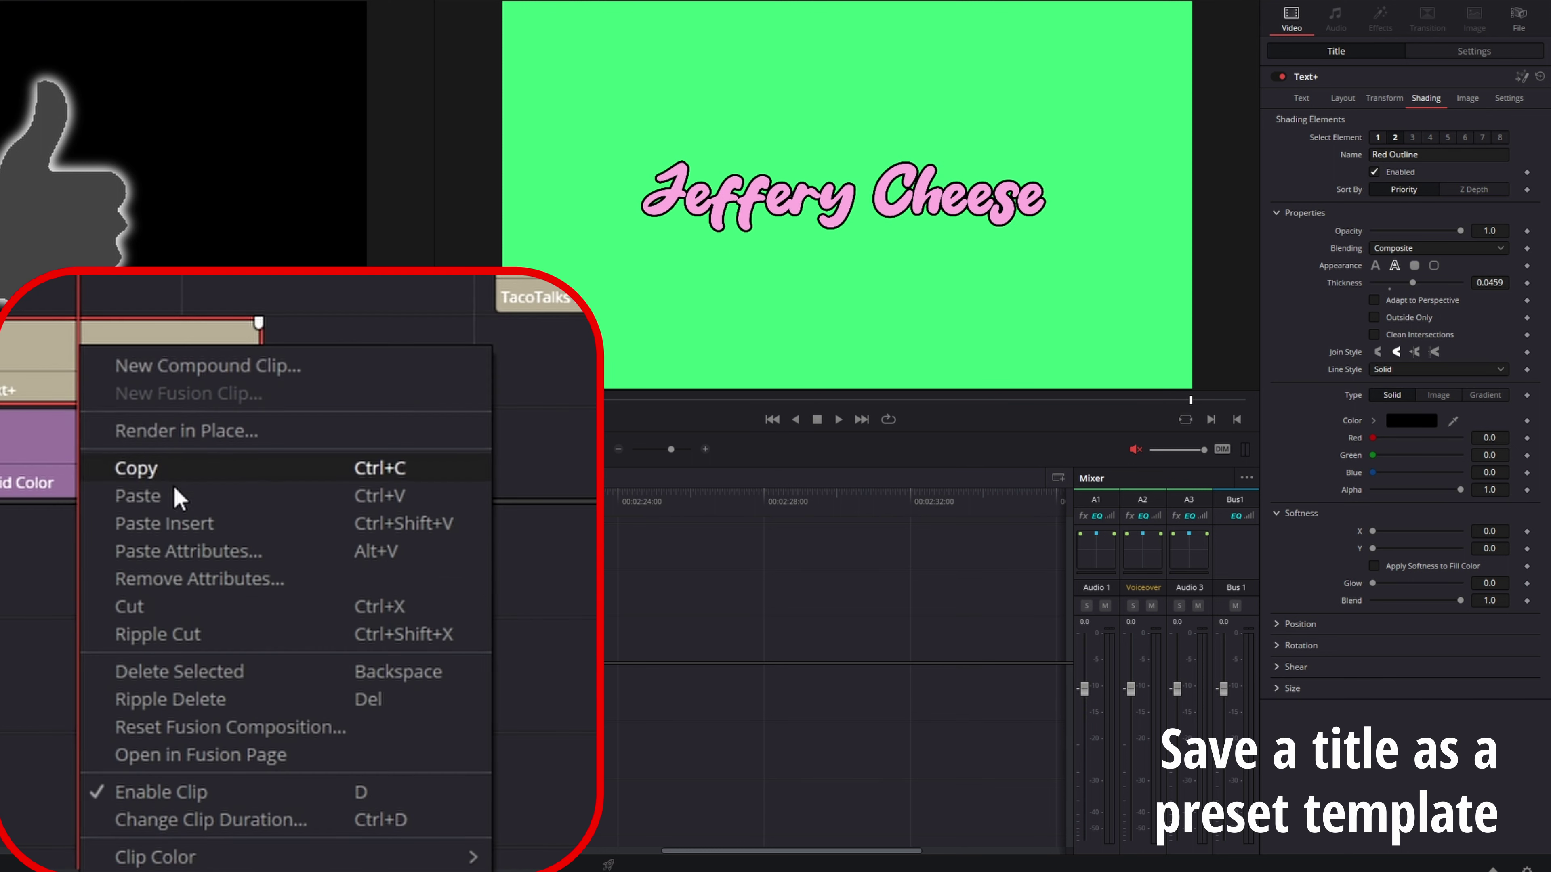
{"action": "left_click", "coordinate": [207, 764]}
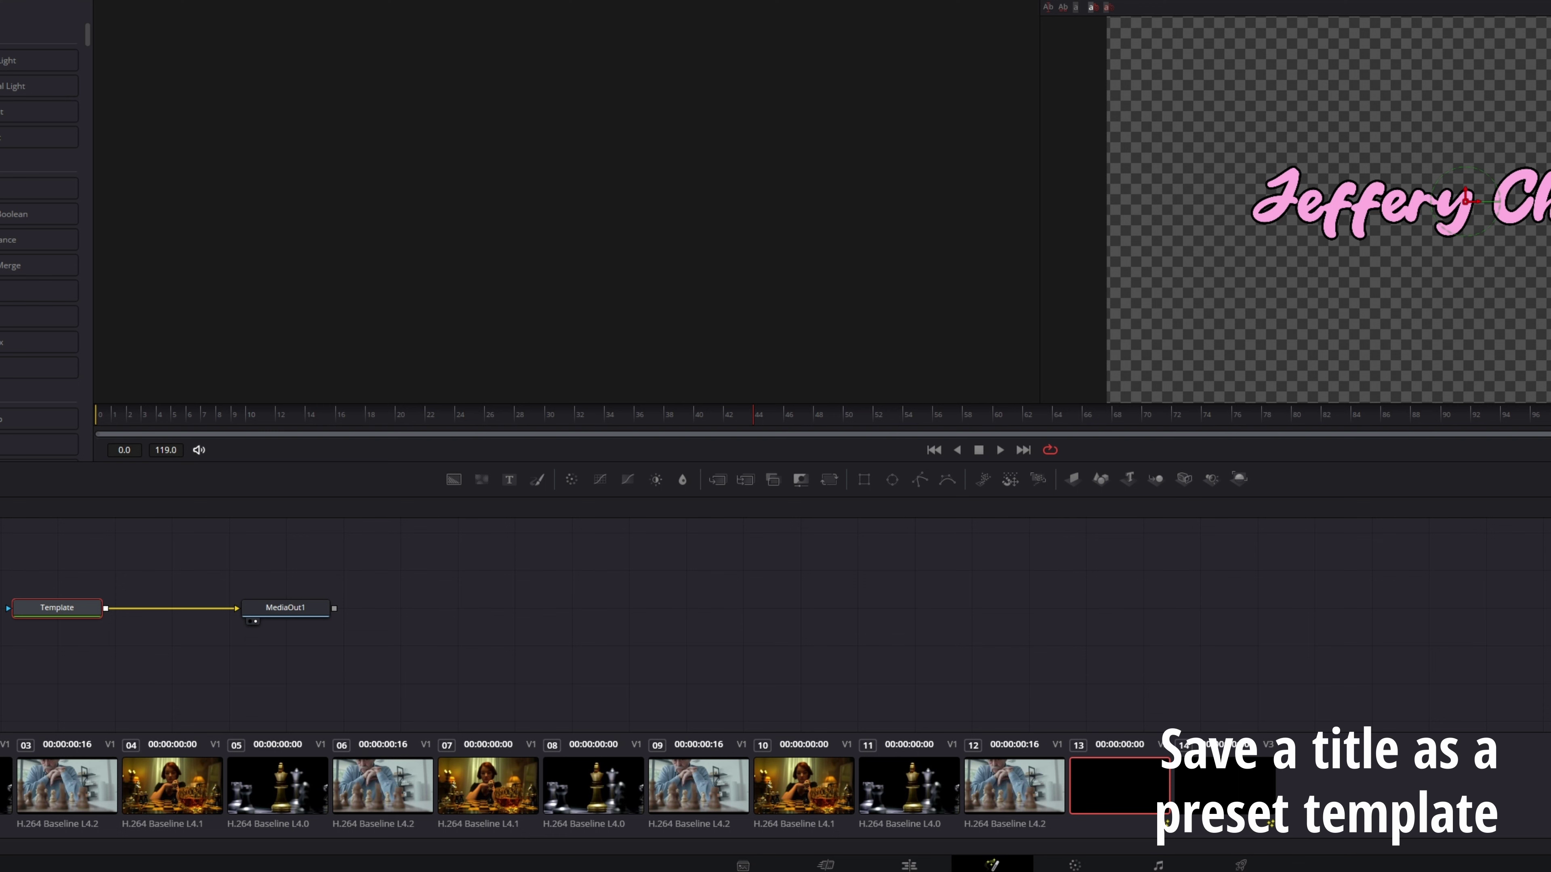
- Bring up the Template node's text settings and increase the title's text size to 0.1624
{"action": "left_click", "coordinate": [55, 3]}
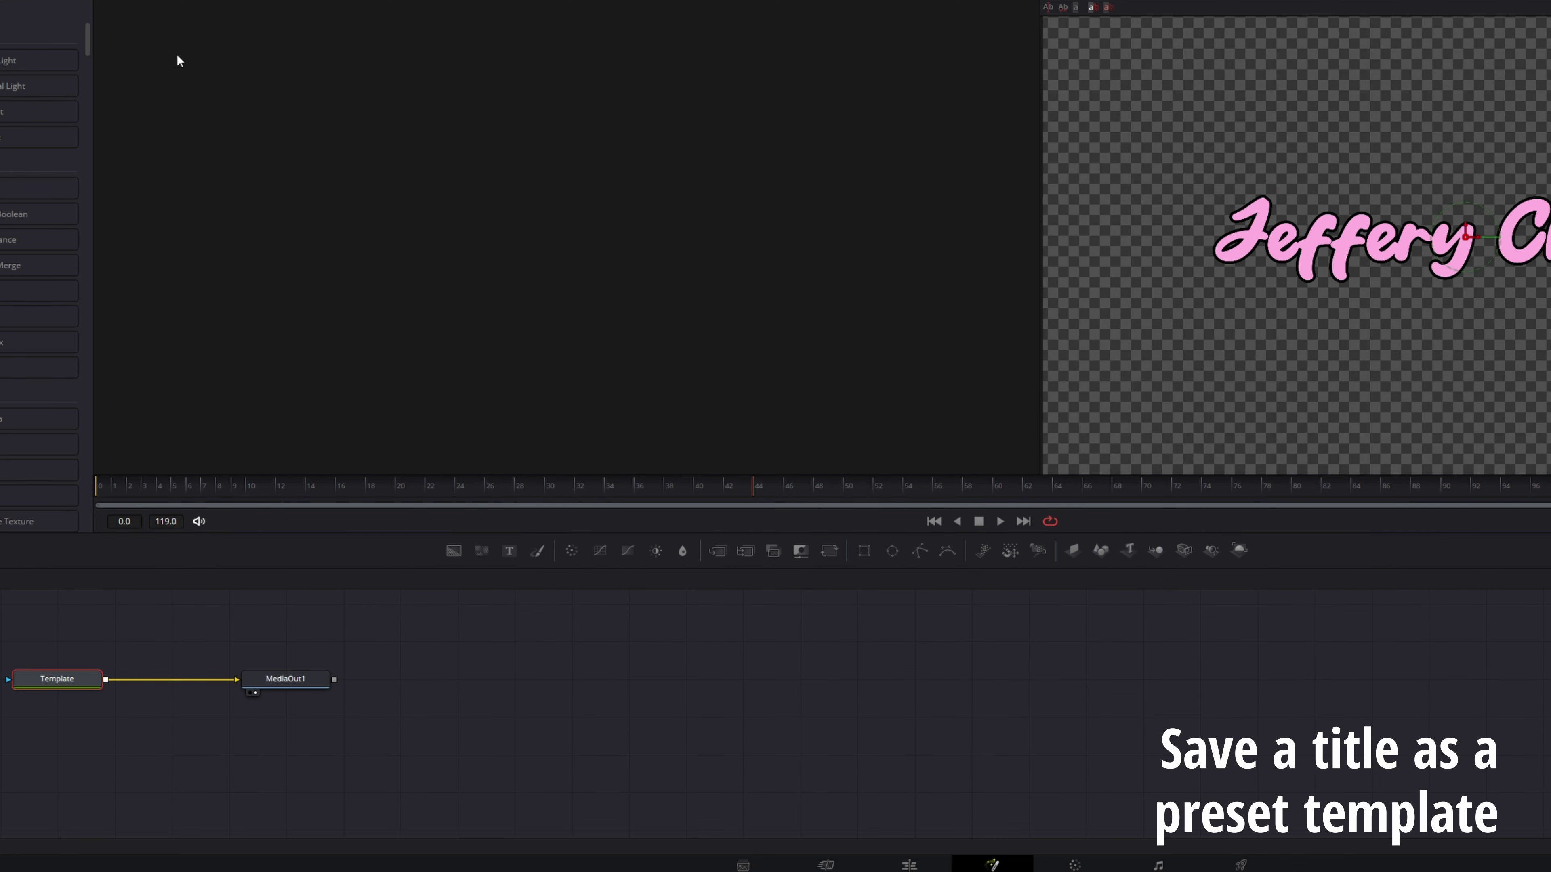
{"action": "left_click", "coordinate": [55, 3]}
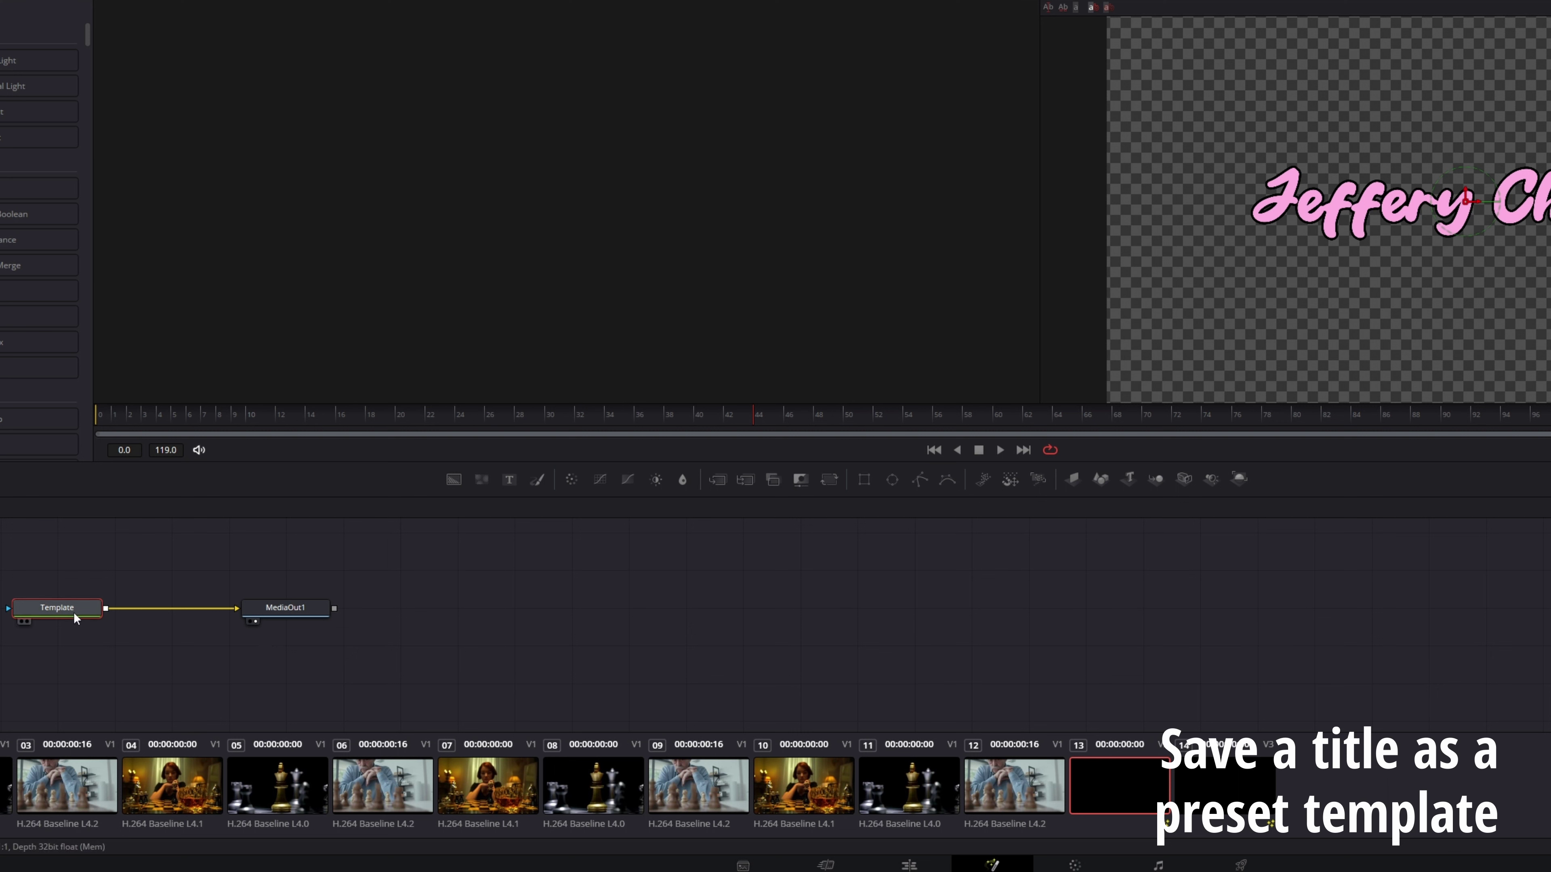
{"action": "left_click_drag", "start_coordinate": [49, 565], "coordinate": [153, 641]}
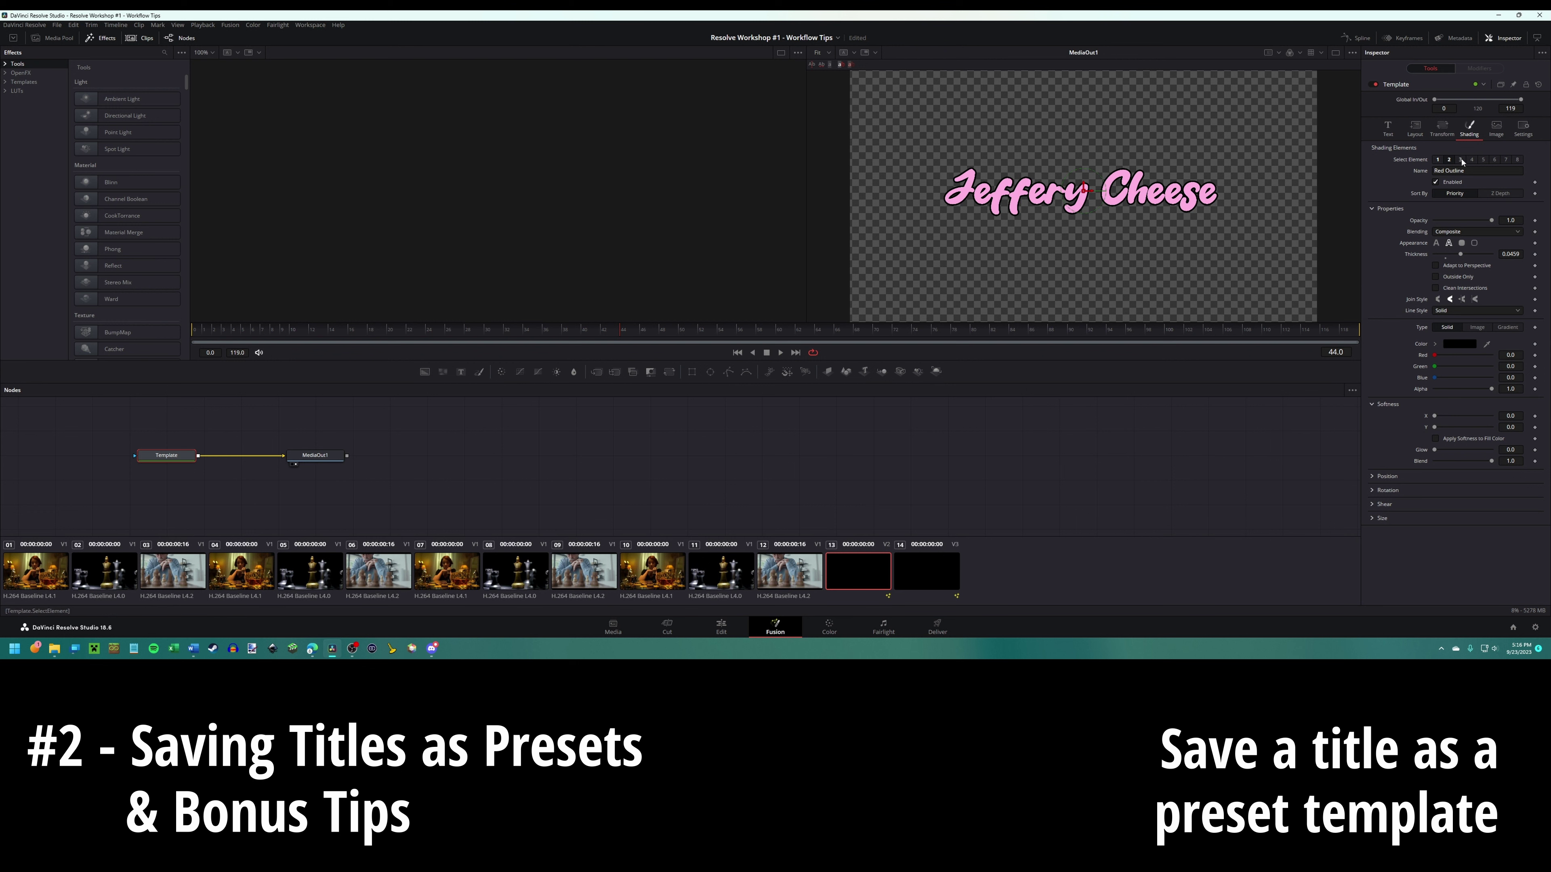
{"action": "left_click", "coordinate": [1388, 128]}
{"action": "scroll", "coordinate": [1508, 260], "scroll_direction": "up", "scroll_amount": 5}
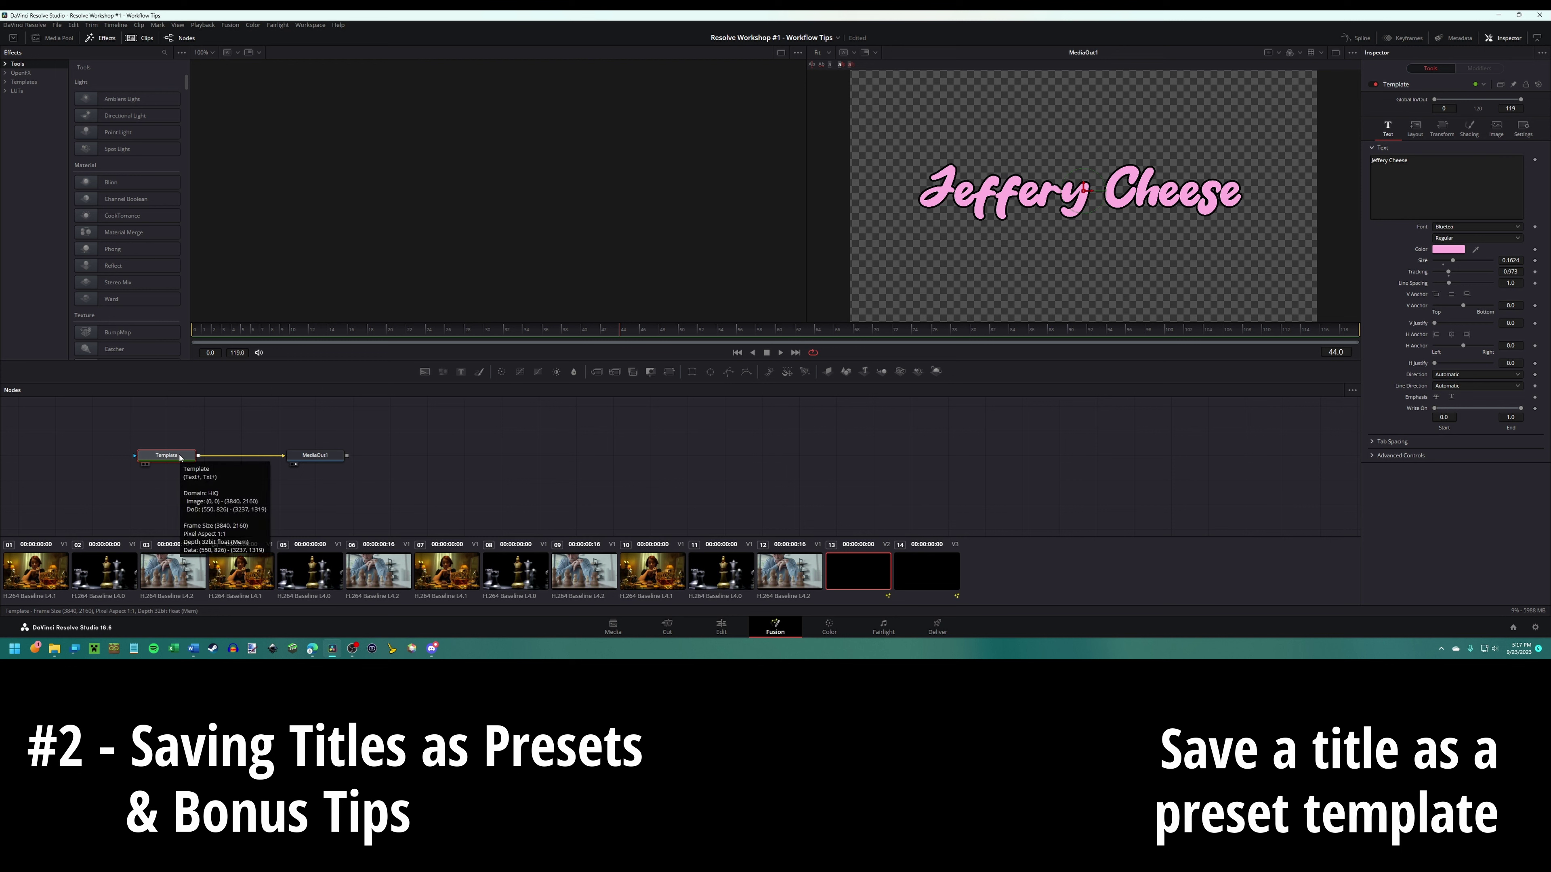
- Start saving the Template node's settings to a file
{"action": "left_click", "coordinate": [55, 648]}
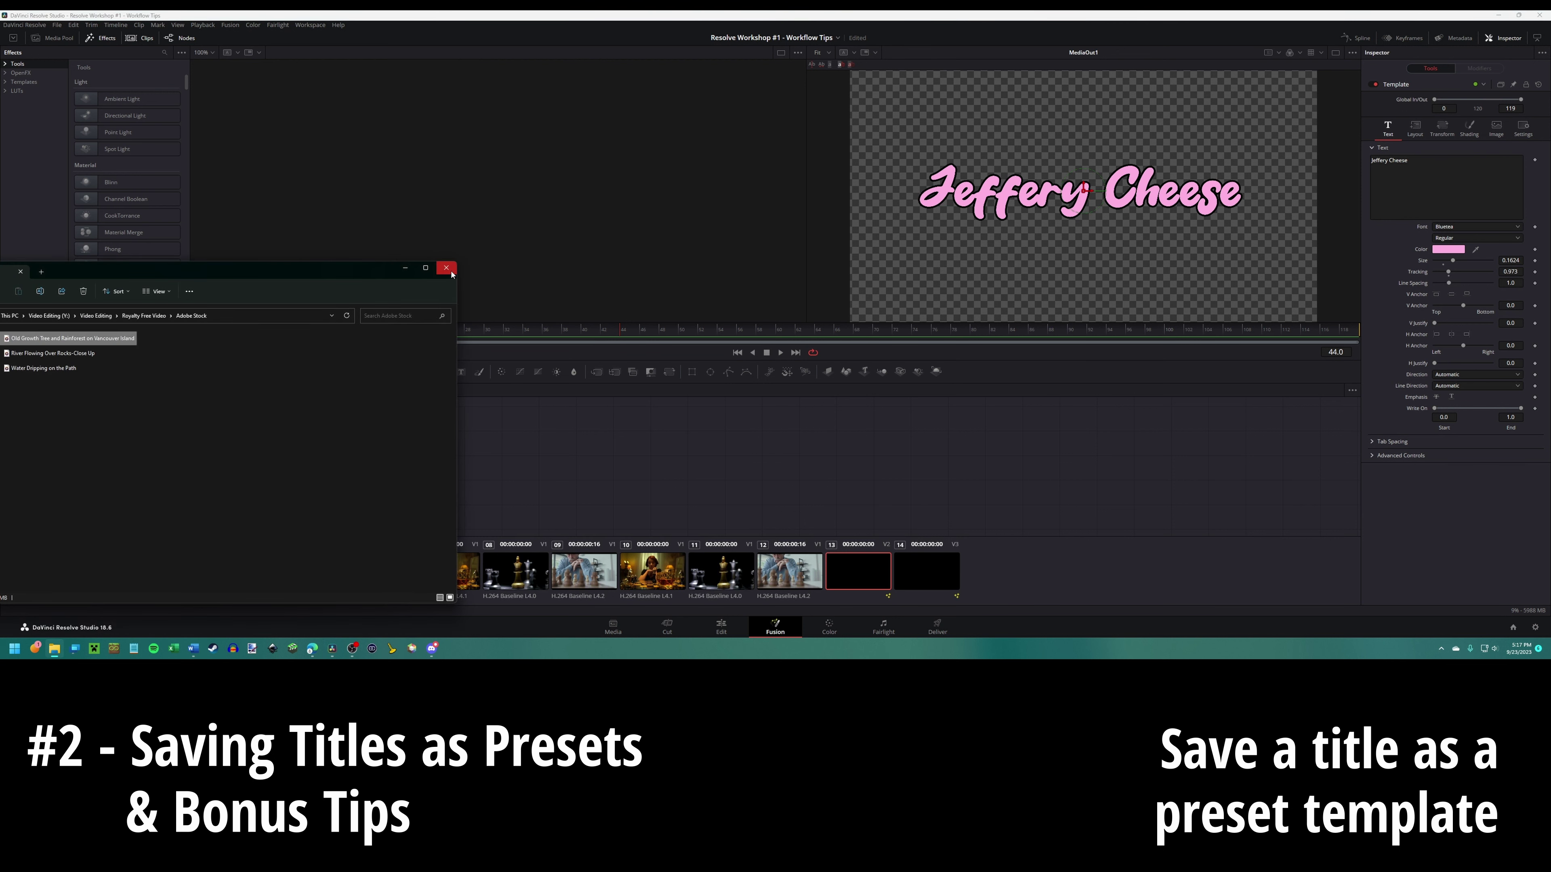
{"action": "left_click", "coordinate": [446, 268]}
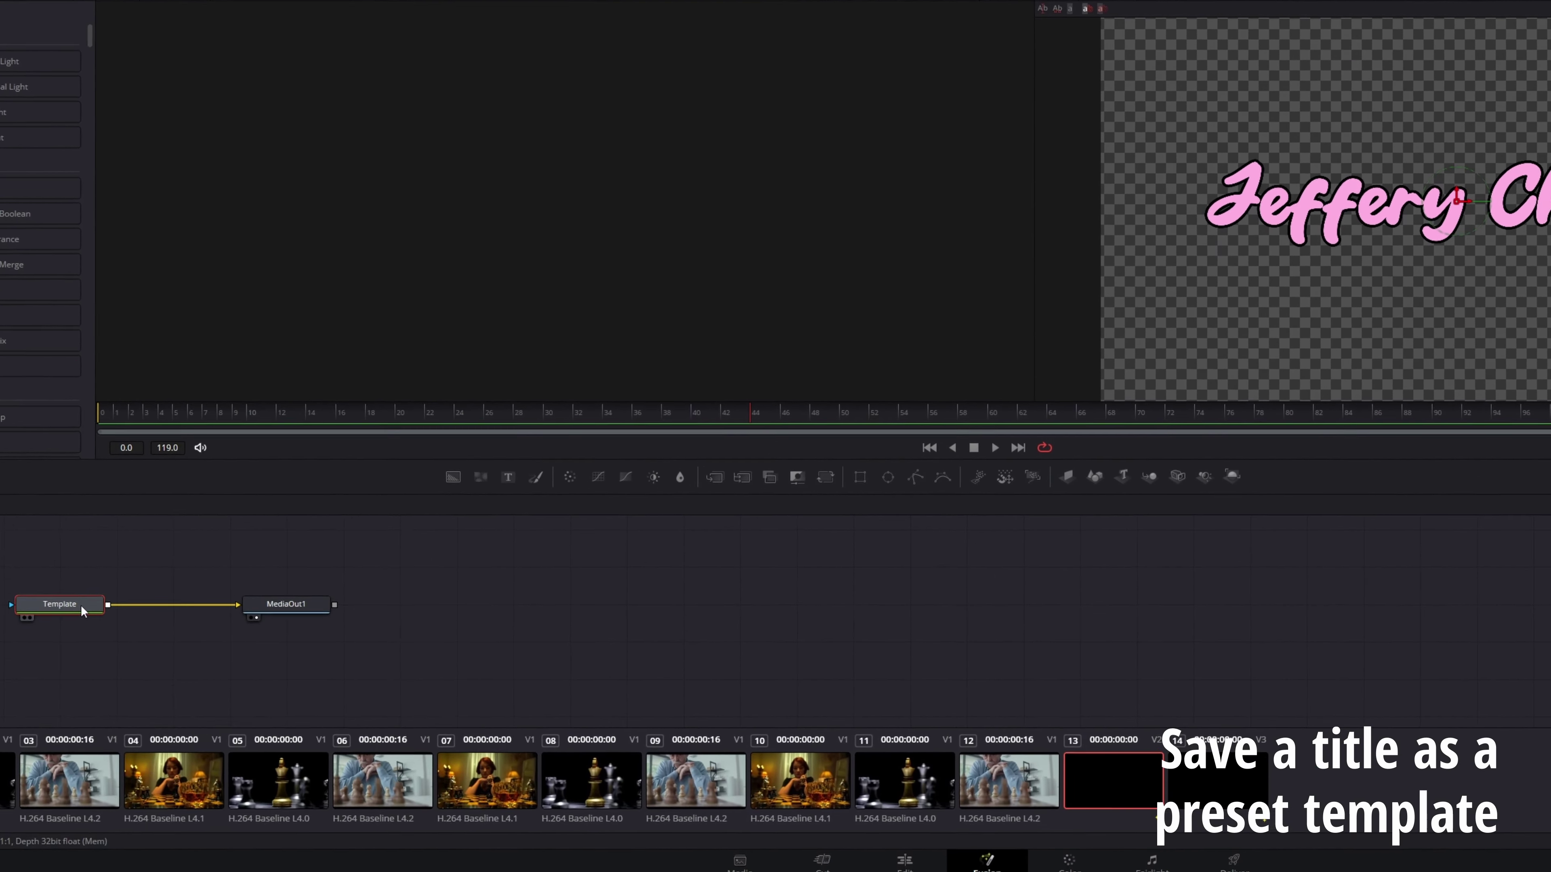
{"action": "right_click", "coordinate": [178, 460]}
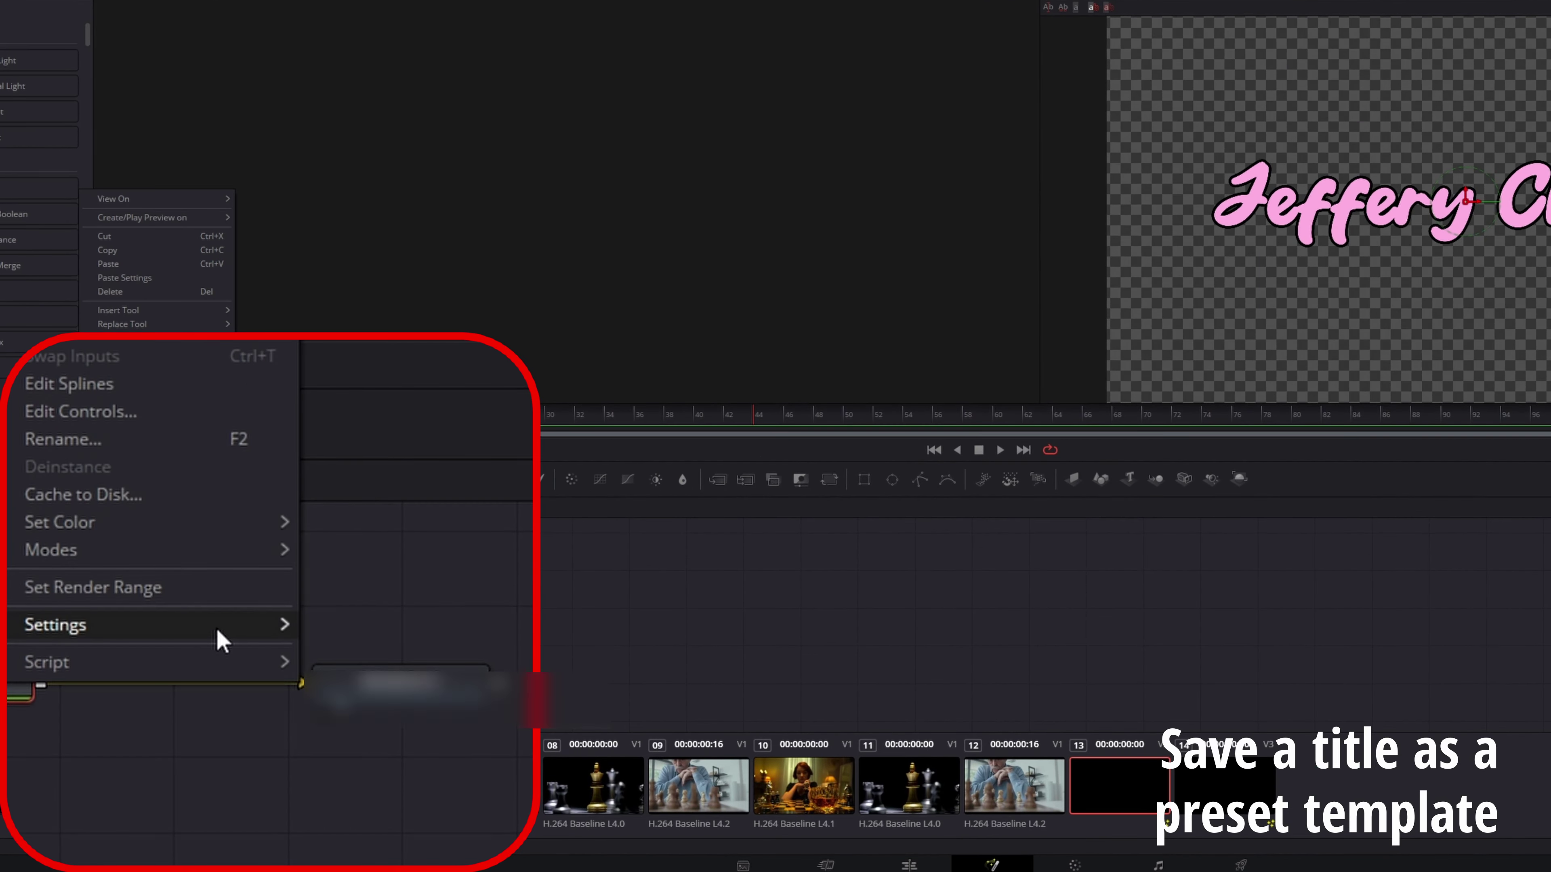
{"action": "mouse_move", "coordinate": [241, 628]}
{"action": "left_click", "coordinate": [403, 659]}
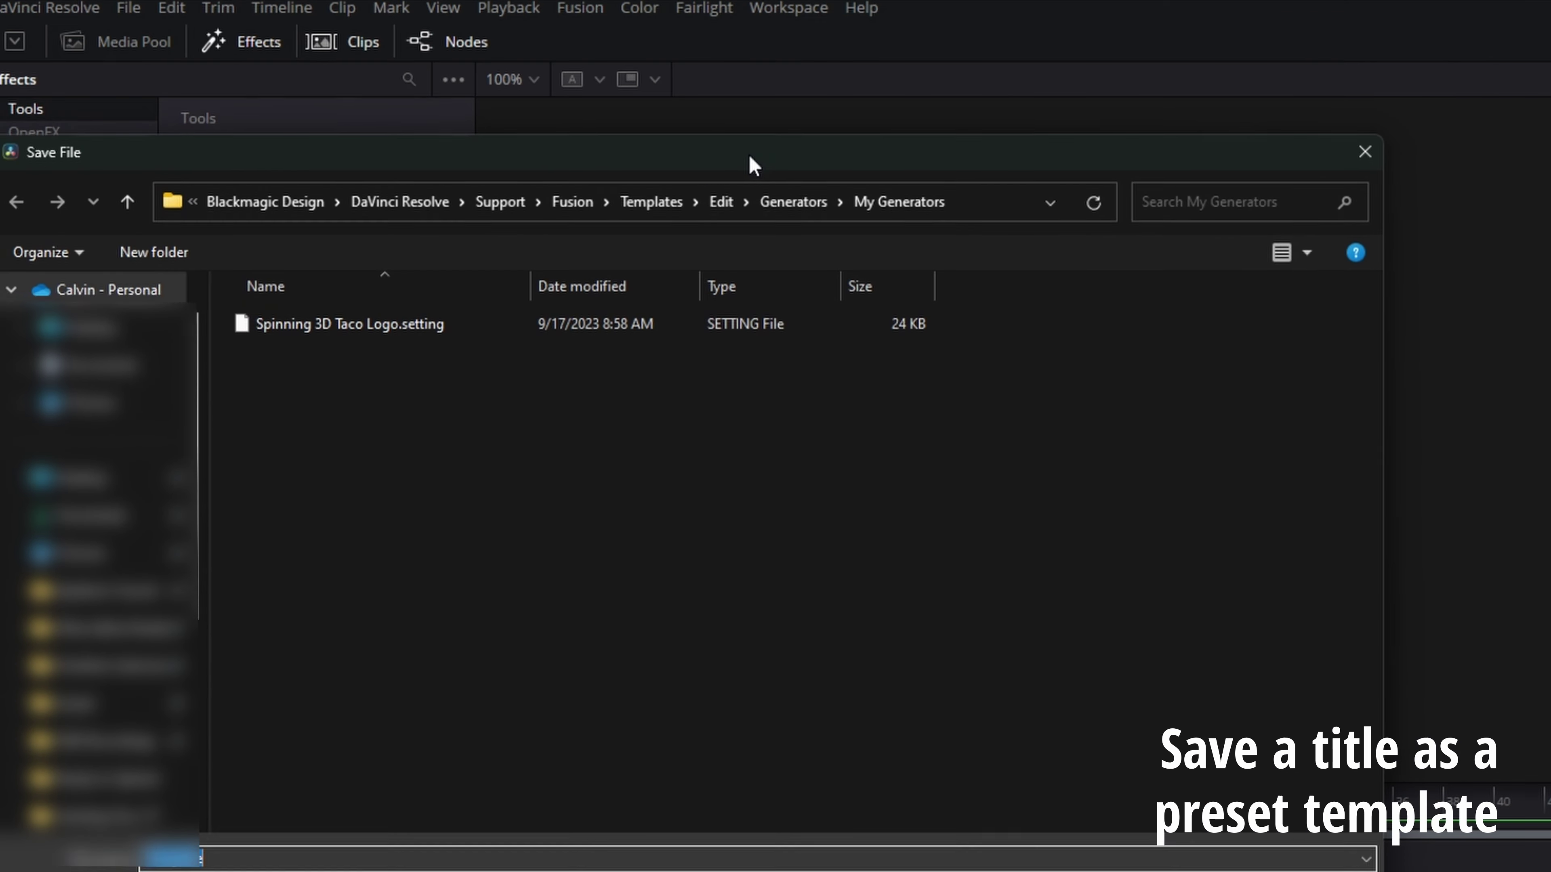
- Set the save location to the My Titles folder under Fusion > Templates > Edit > Titles
{"action": "left_click_drag", "start_coordinate": [752, 164], "coordinate": [751, 193]}
{"action": "left_click", "coordinate": [779, 237]}
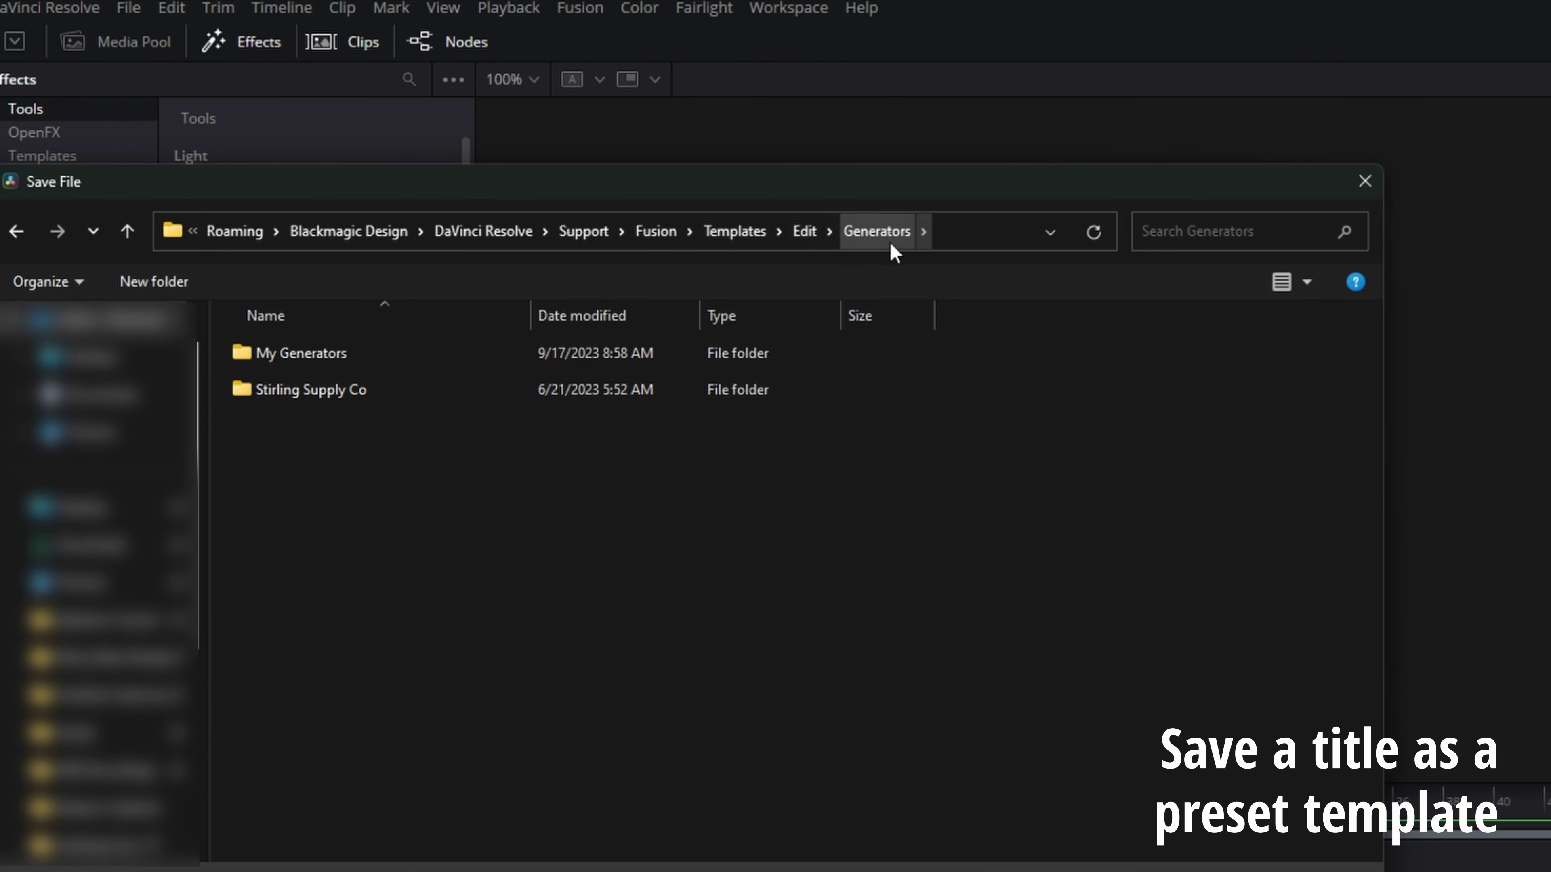
{"action": "left_click", "coordinate": [803, 232]}
{"action": "left_click", "coordinate": [746, 233]}
{"action": "scroll", "coordinate": [405, 696], "scroll_direction": "down", "scroll_amount": 1}
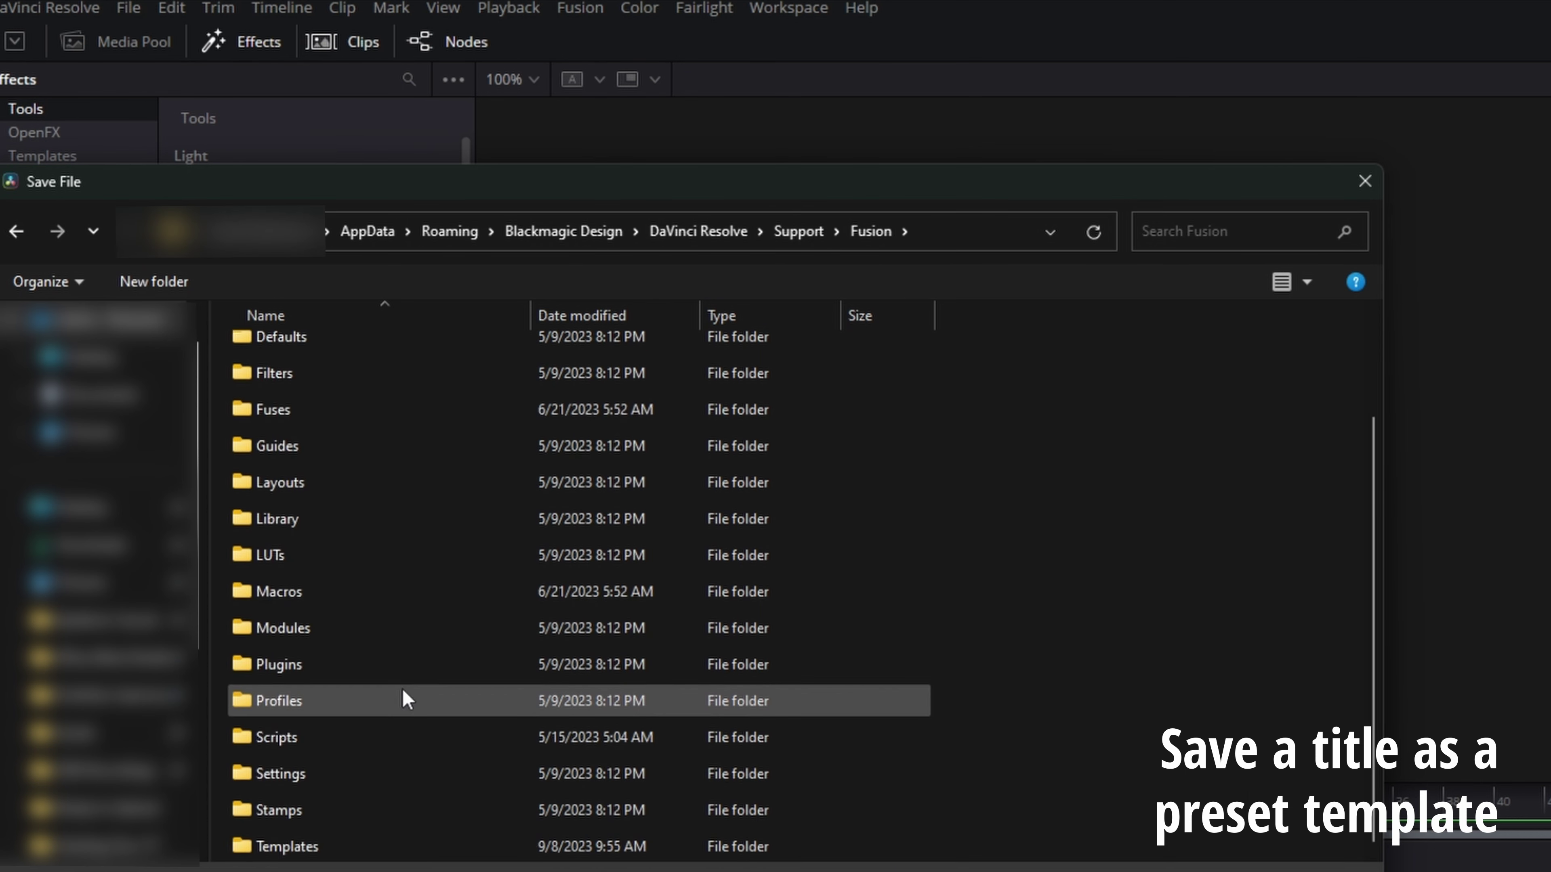
{"action": "double_click", "coordinate": [330, 850]}
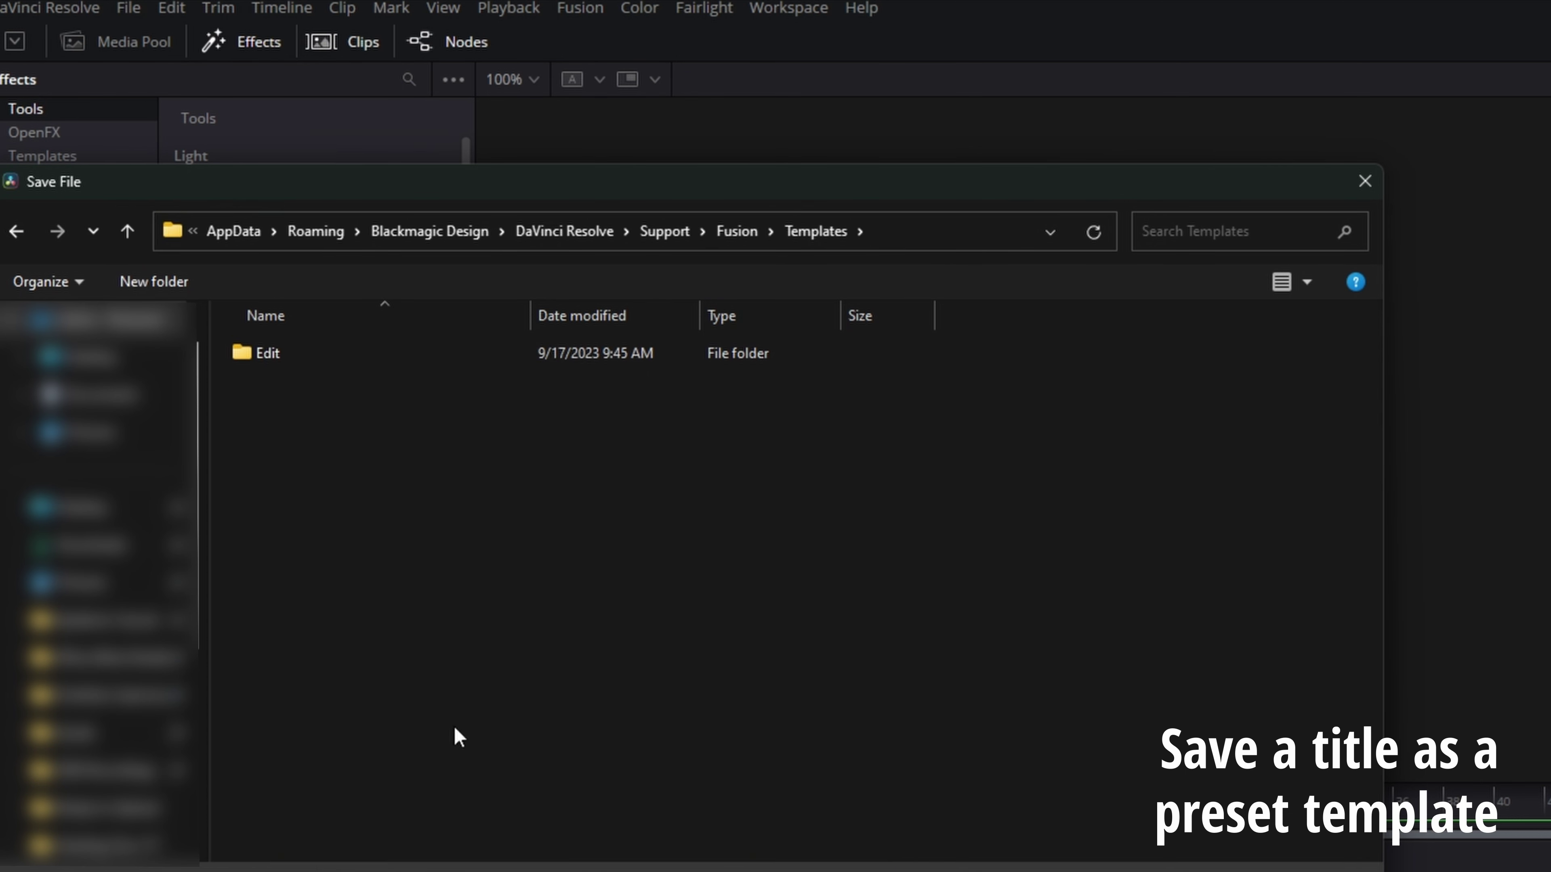
{"action": "double_click", "coordinate": [314, 353]}
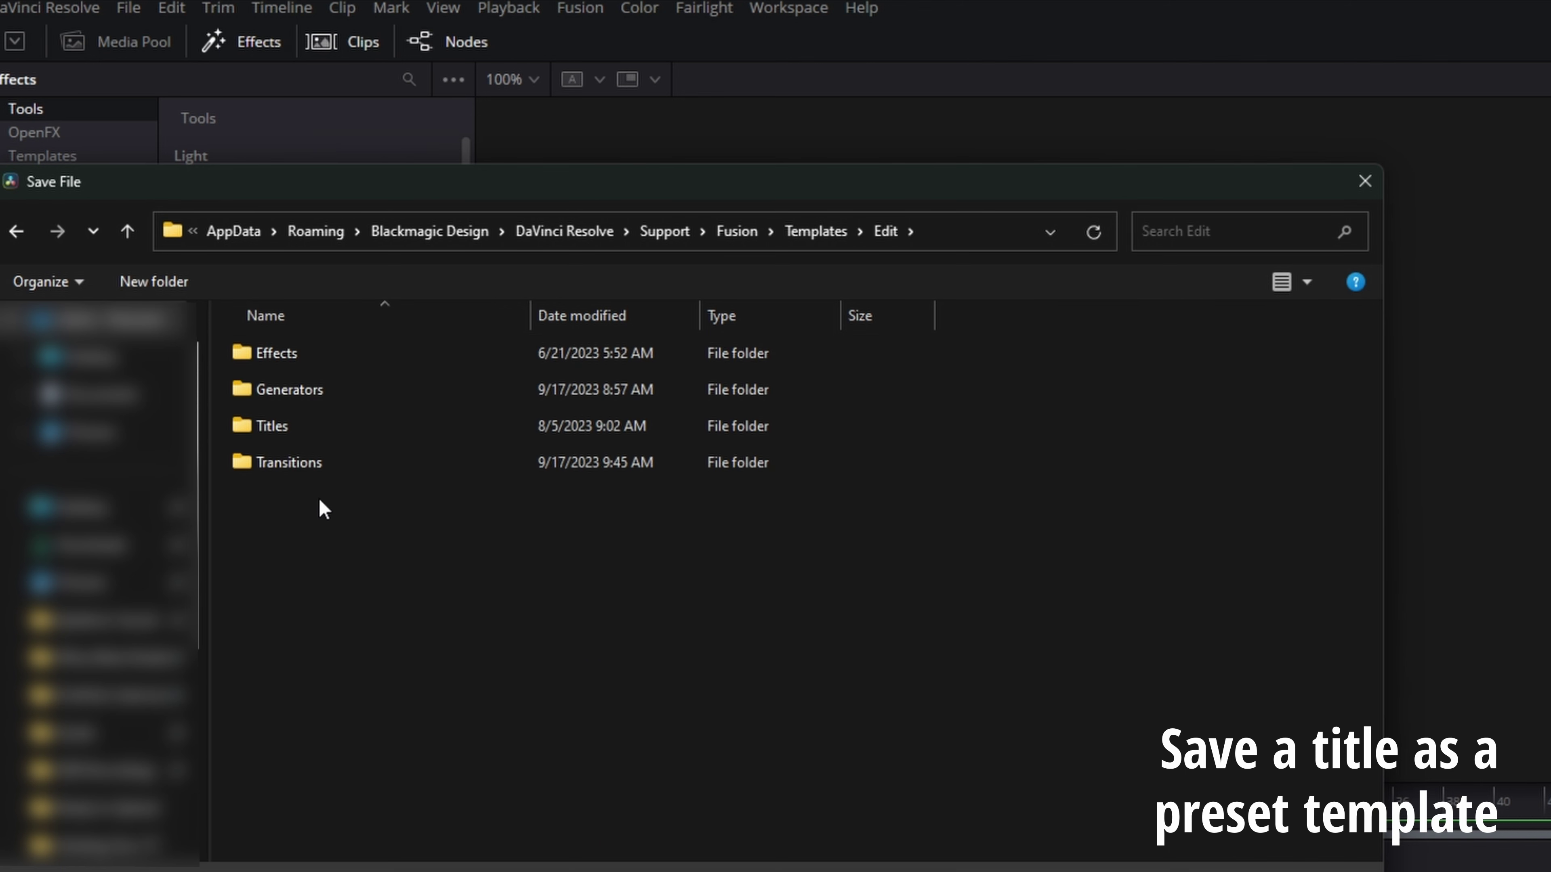
{"action": "double_click", "coordinate": [295, 440]}
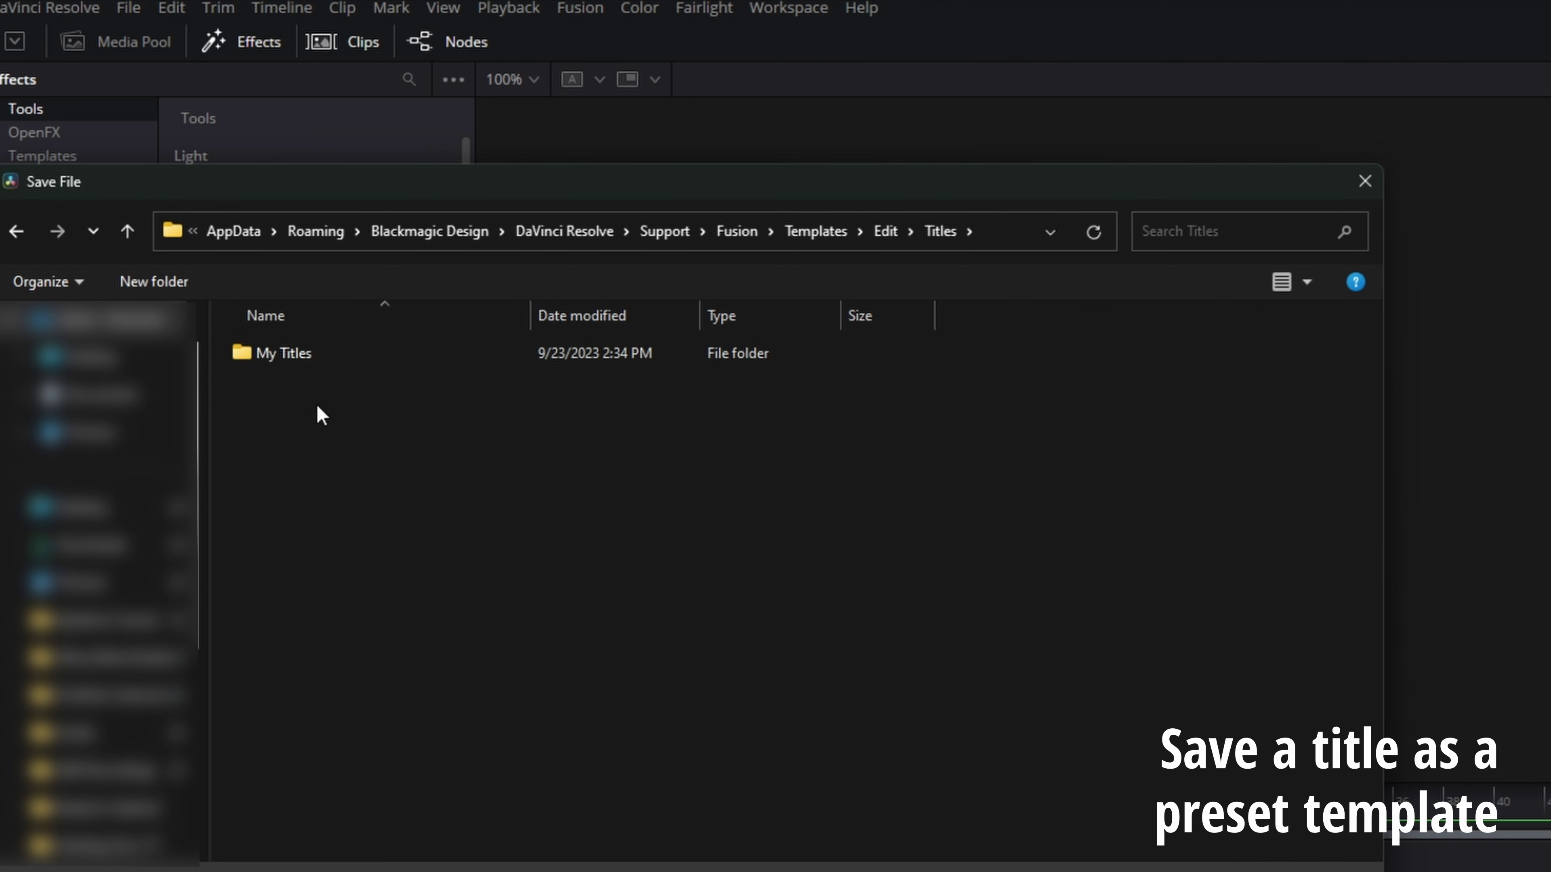
{"action": "double_click", "coordinate": [270, 353]}
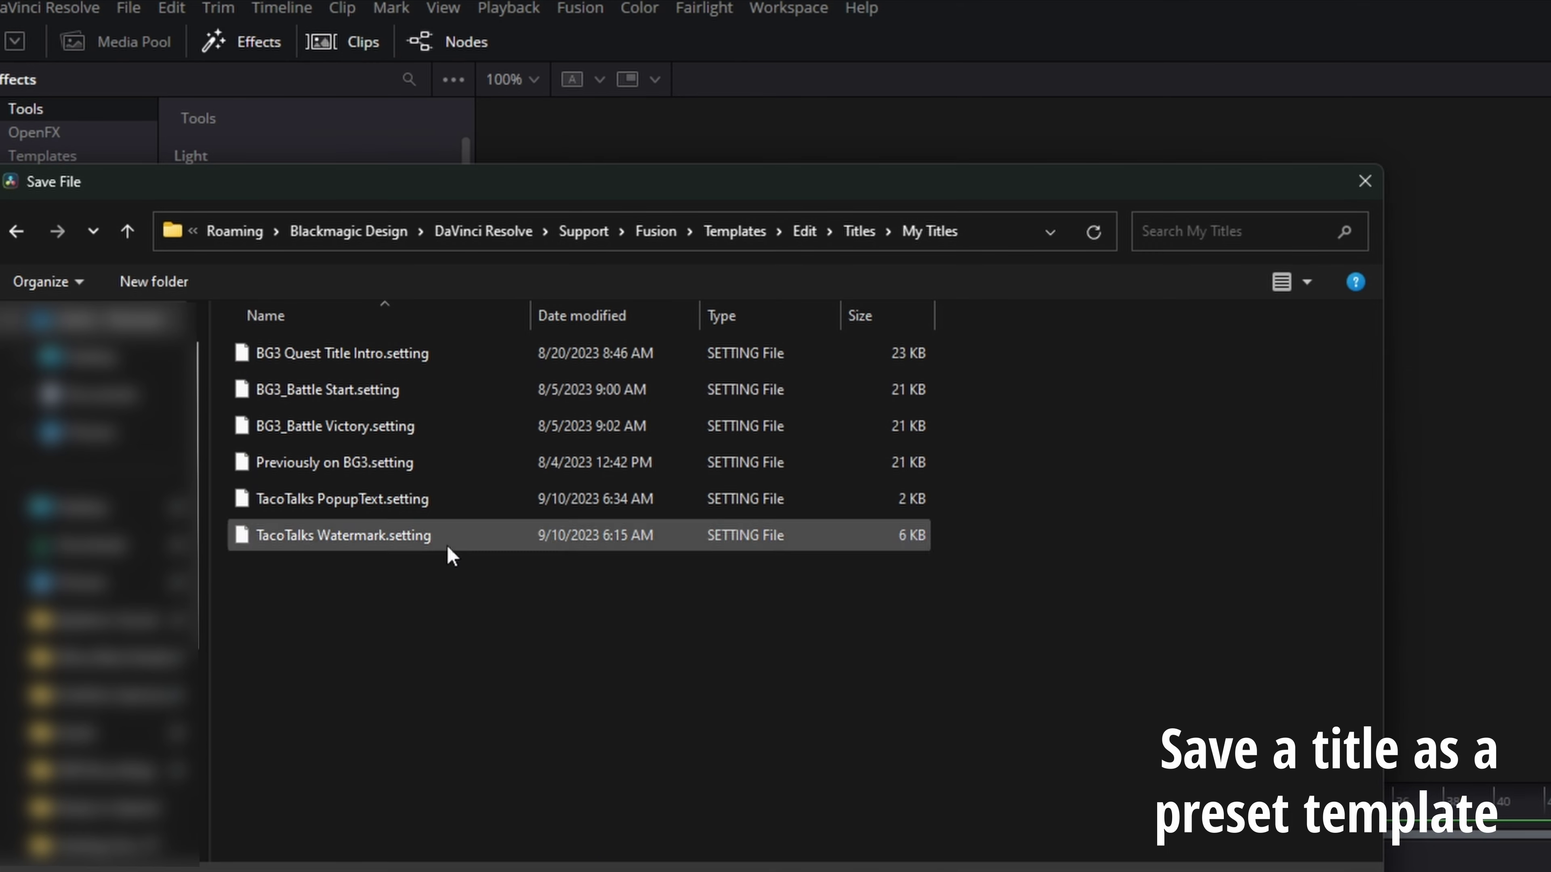
- Name the settings file with the title's wording followed by "Title", and save it in My Titles
{"action": "left_click_drag", "start_coordinate": [292, 180], "coordinate": [295, 328]}
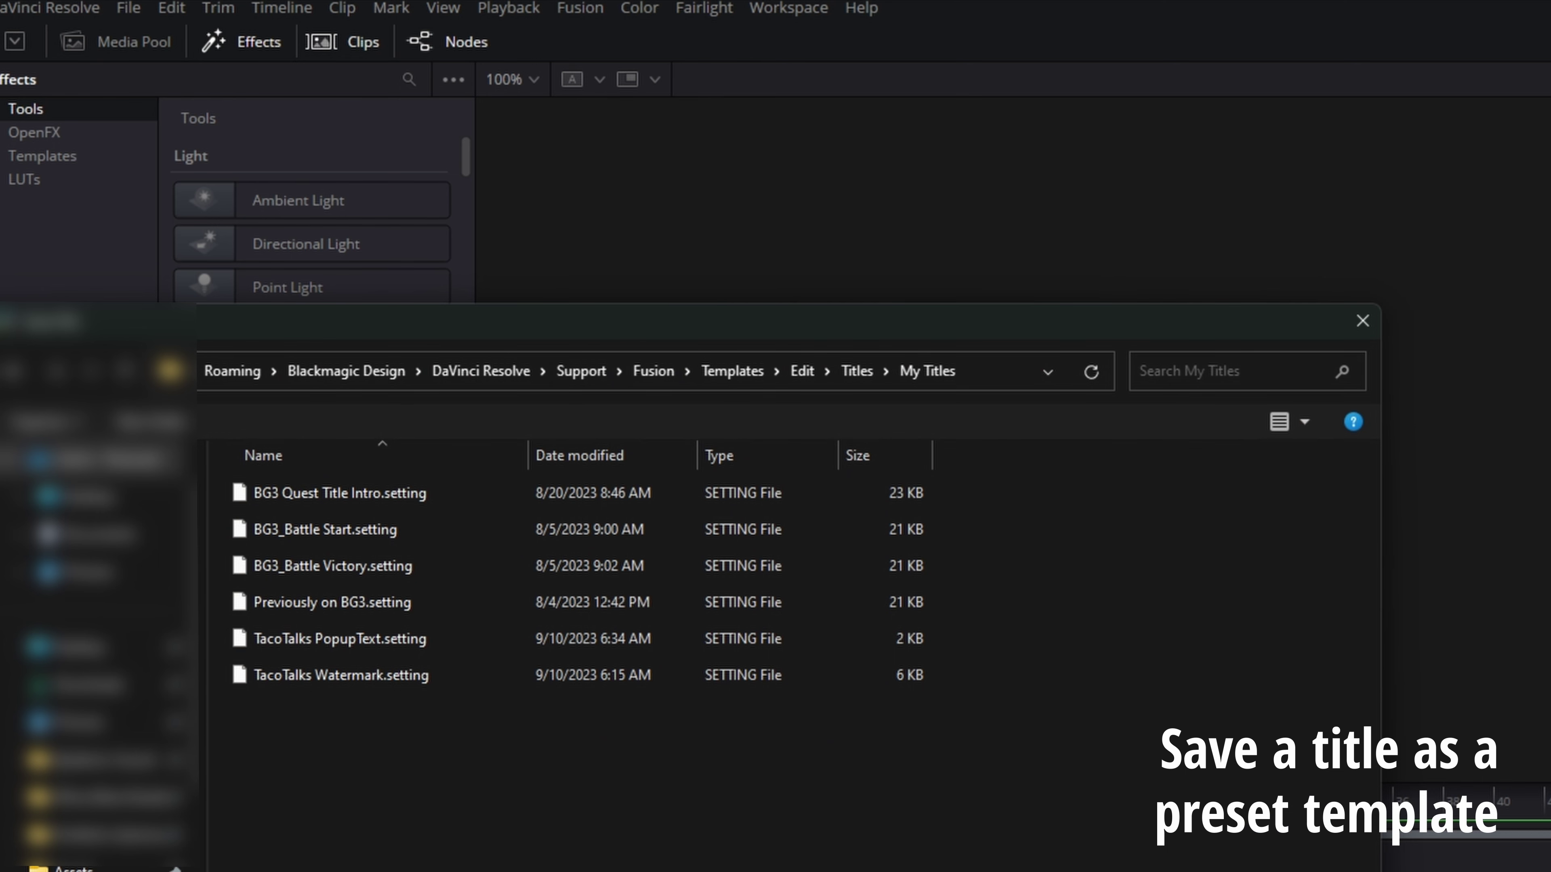
{"action": "type", "text": "Jeffery Cheese "}
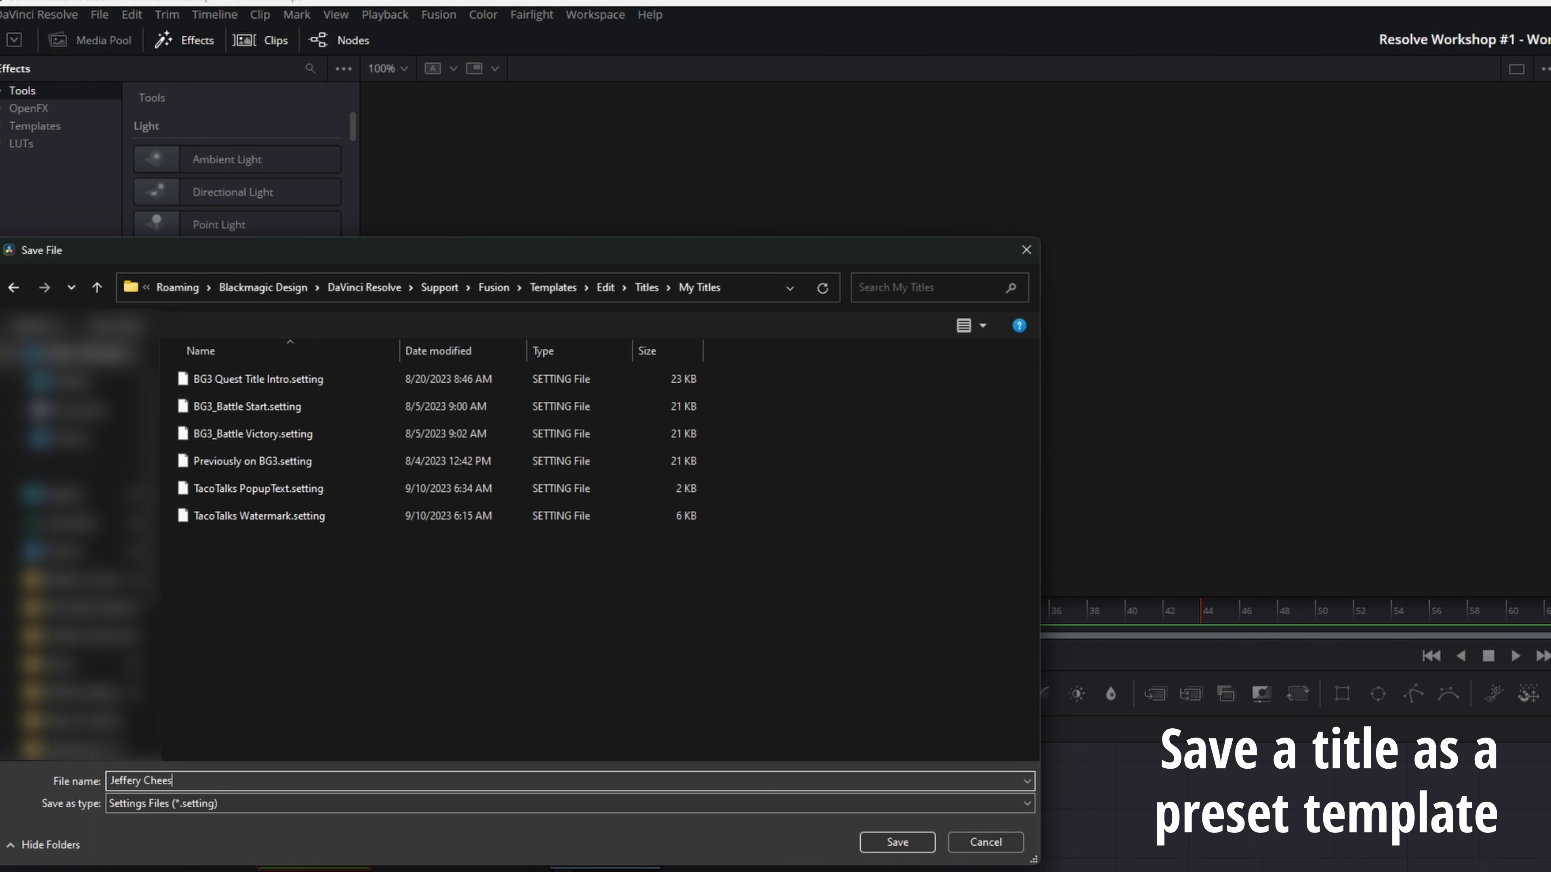
{"action": "type", "text": "Title"}
{"action": "left_click", "coordinate": [891, 842]}
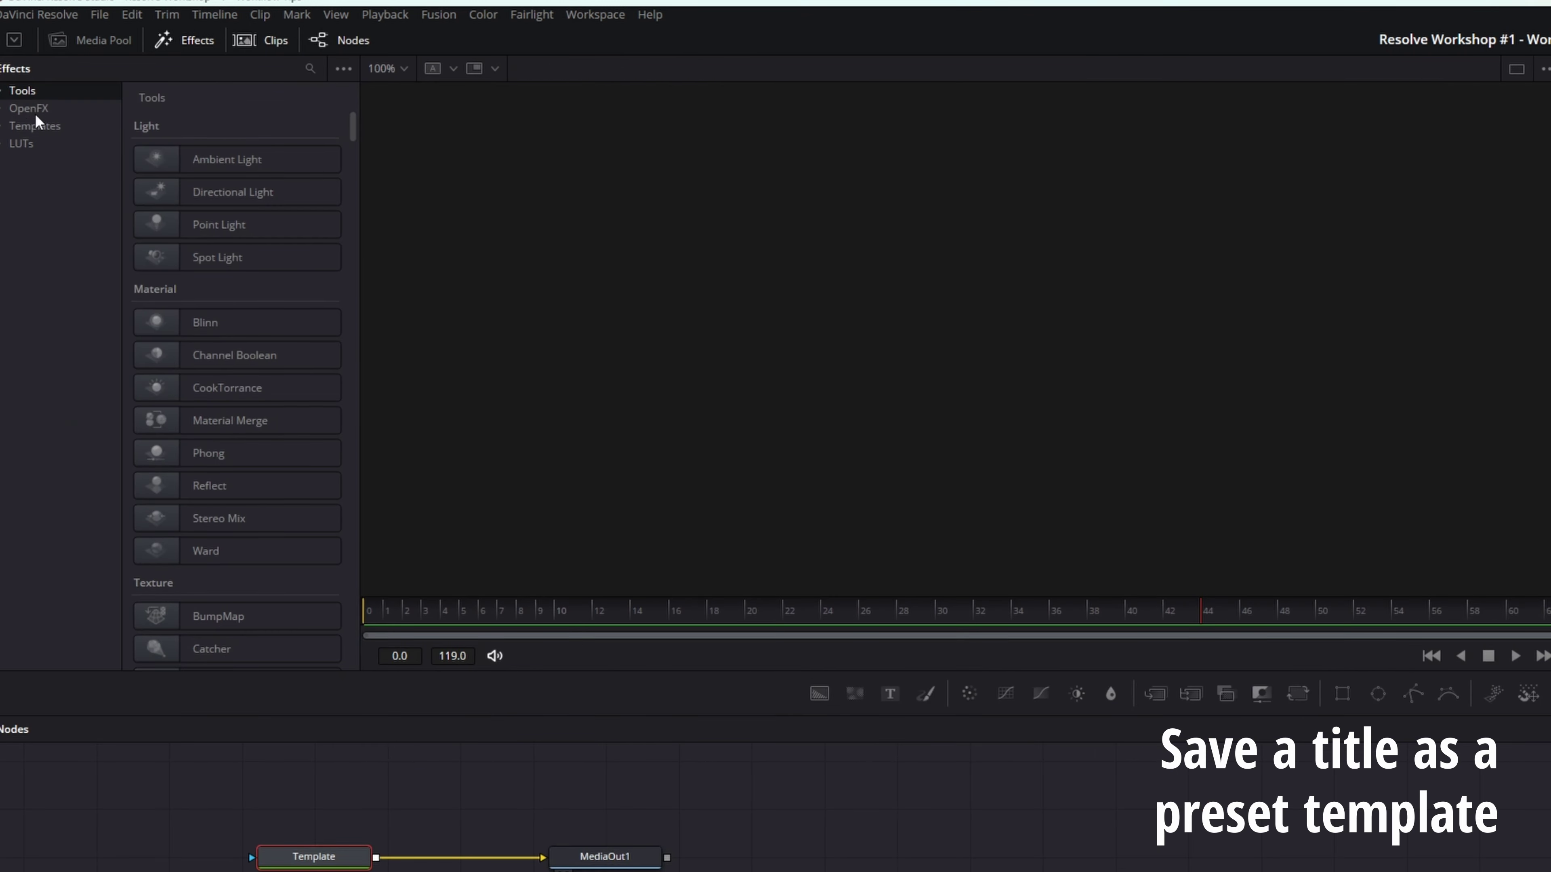
- Check the Fusion effects library's Templates > Edit > Titles > My Titles category for the saved preset
{"action": "left_click", "coordinate": [3, 128]}
{"action": "left_click", "coordinate": [15, 144]}
{"action": "left_click", "coordinate": [45, 201]}
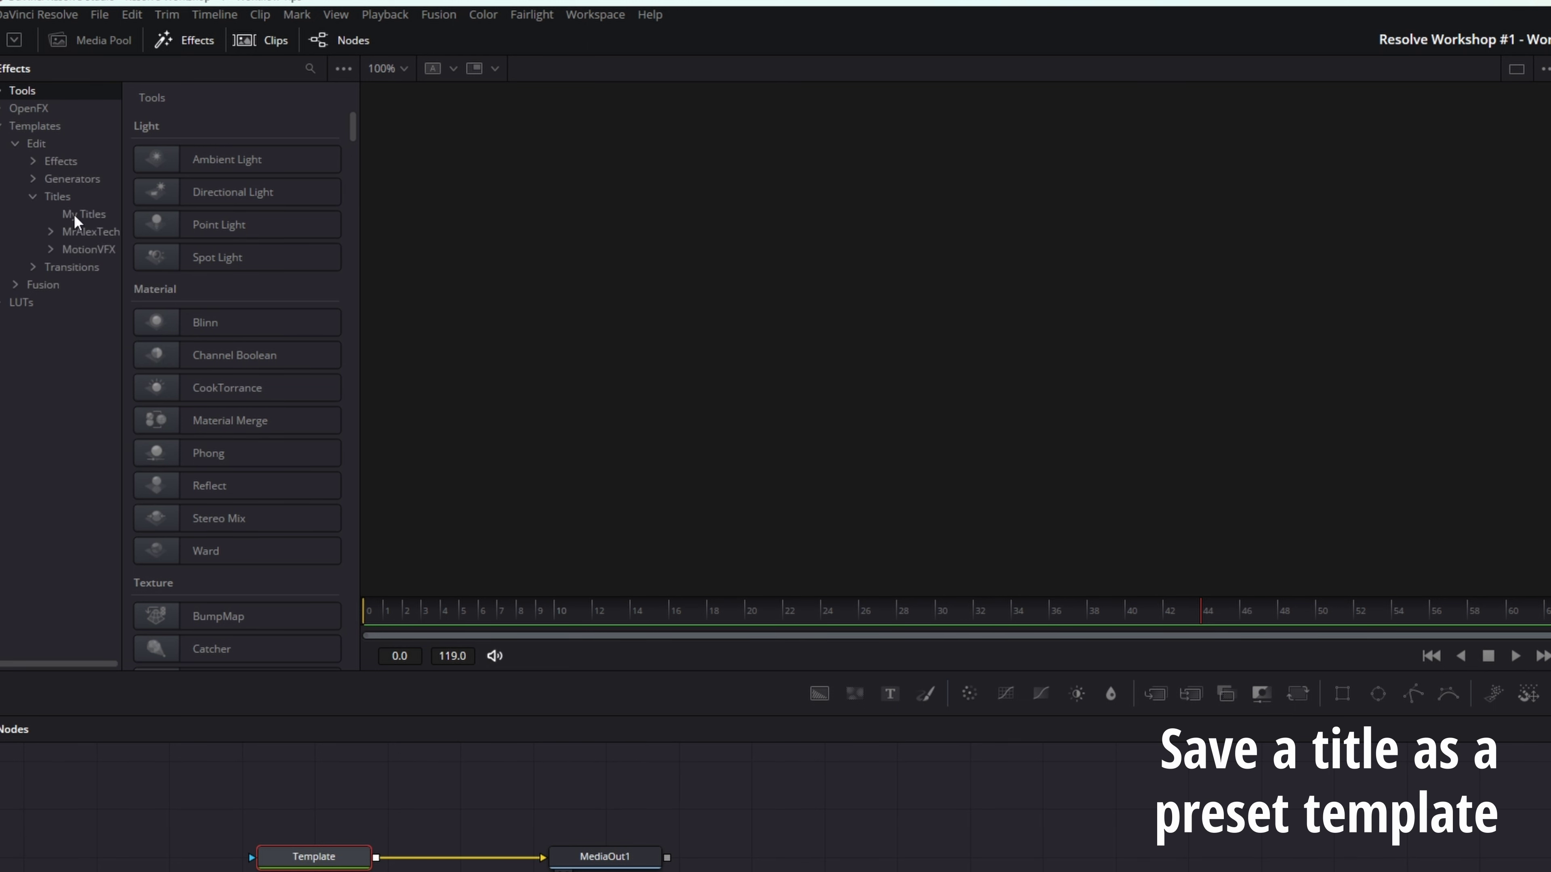
{"action": "left_click", "coordinate": [74, 214]}
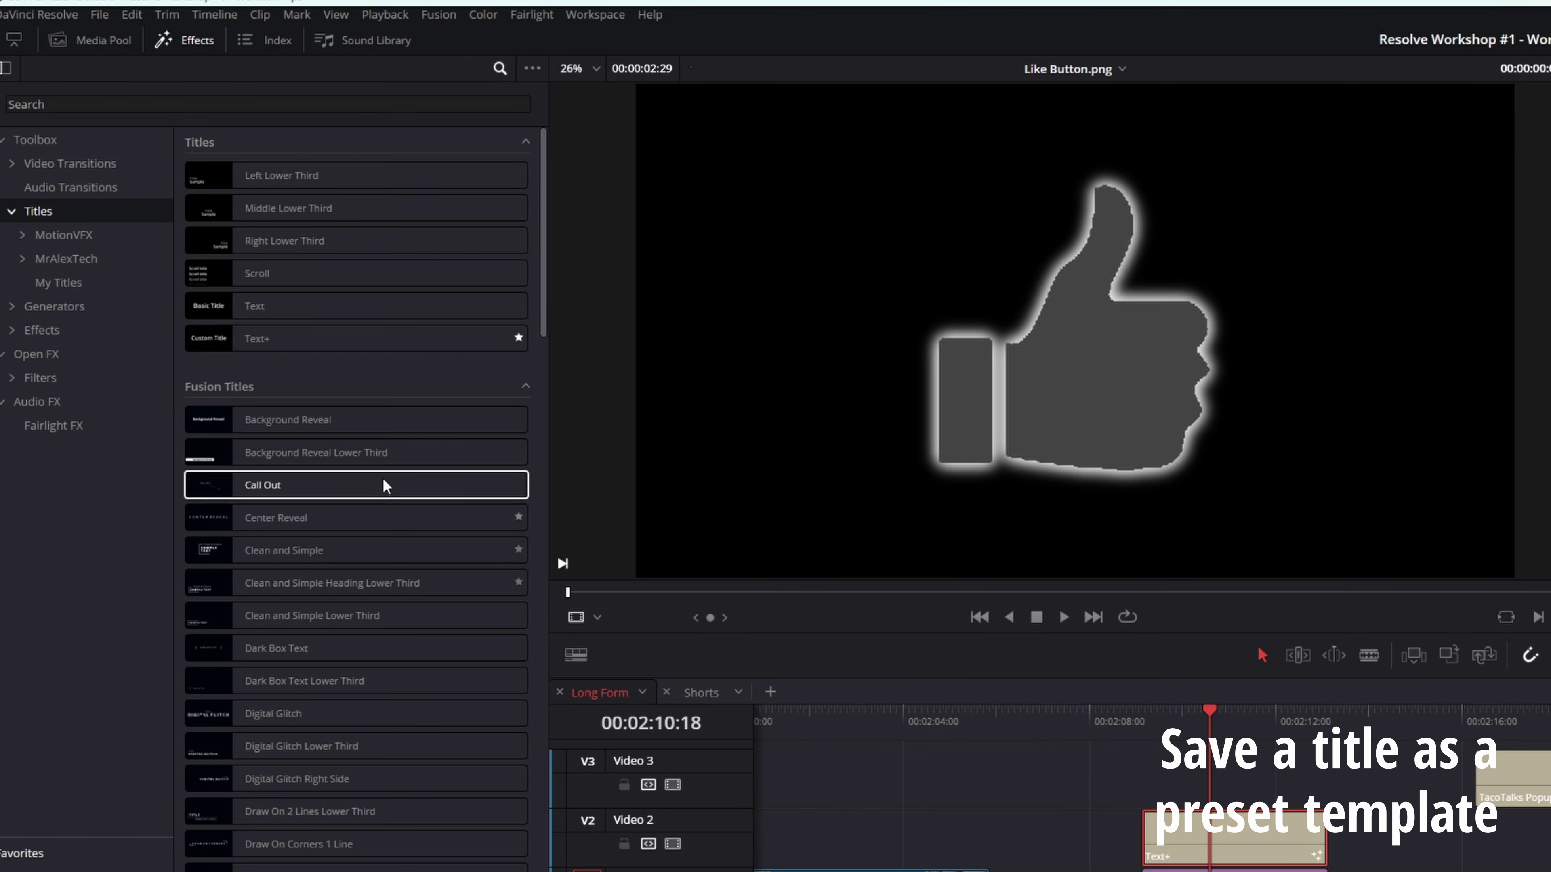
- Place the newly saved title preset from My Titles on Video 2, and extend the Solid Color clip beneath it
{"action": "left_click", "coordinate": [38, 290]}
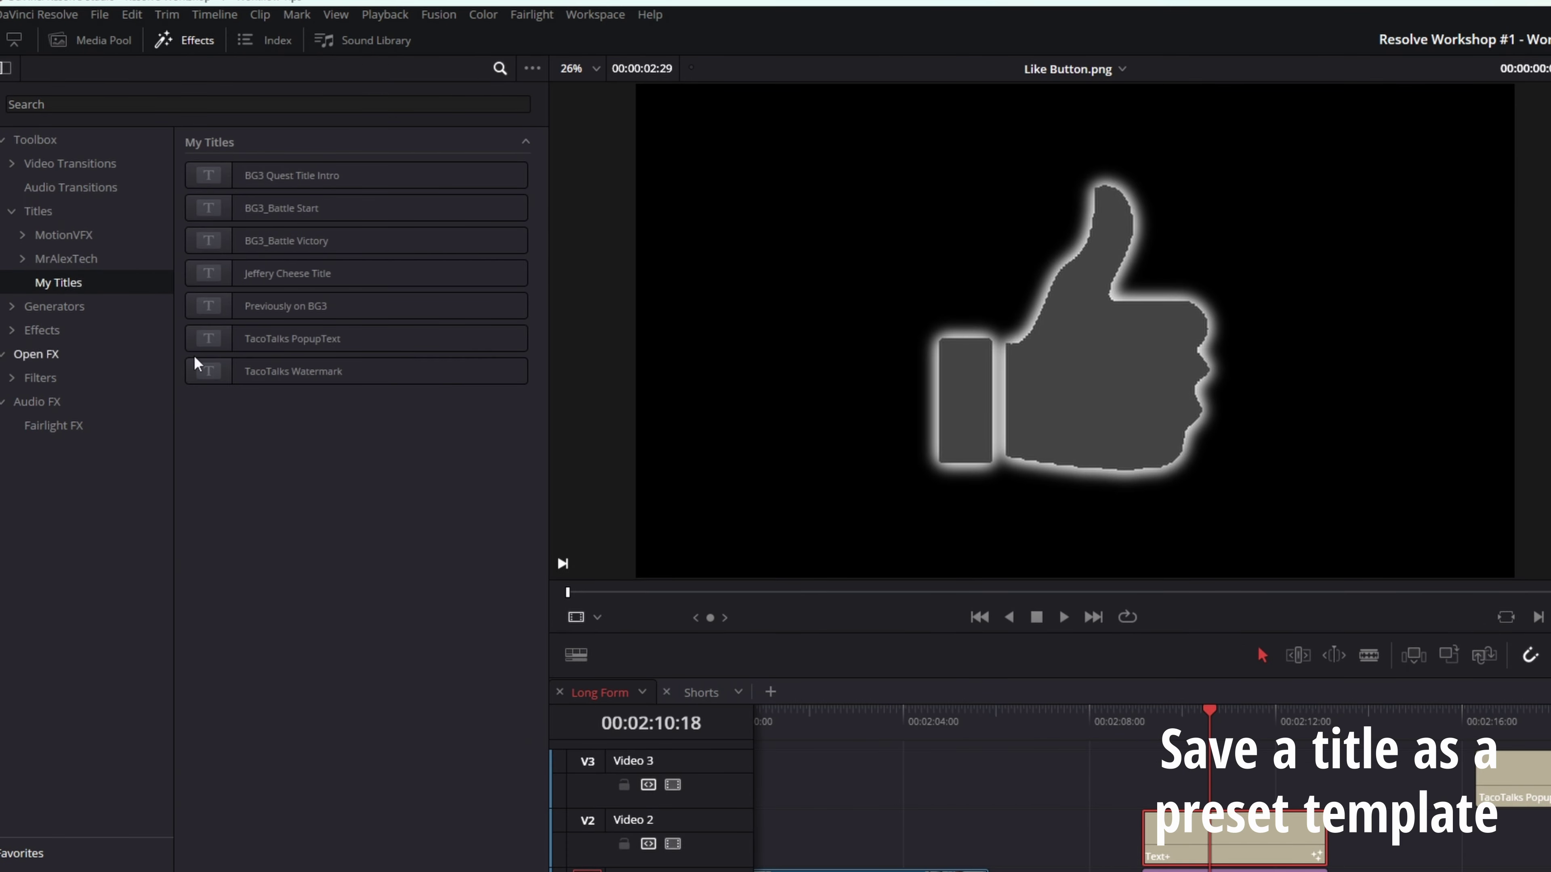
{"action": "left_click_drag", "start_coordinate": [287, 272], "coordinate": [1550, 871]}
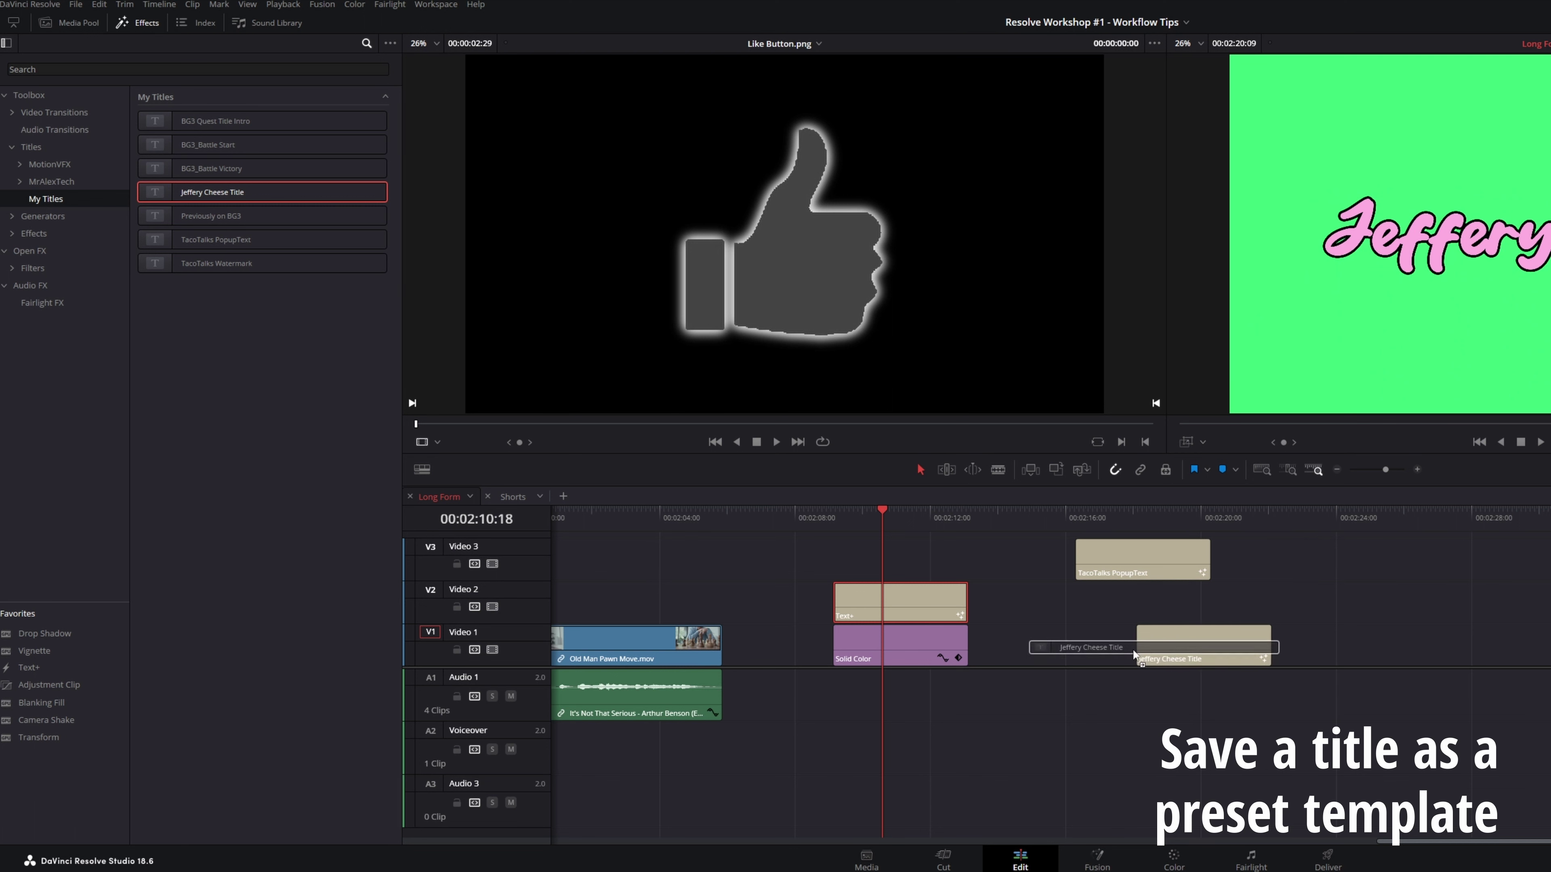
{"action": "left_click_drag", "start_coordinate": [1133, 655], "coordinate": [1125, 655]}
{"action": "left_click_drag", "start_coordinate": [1167, 516], "coordinate": [1232, 516]}
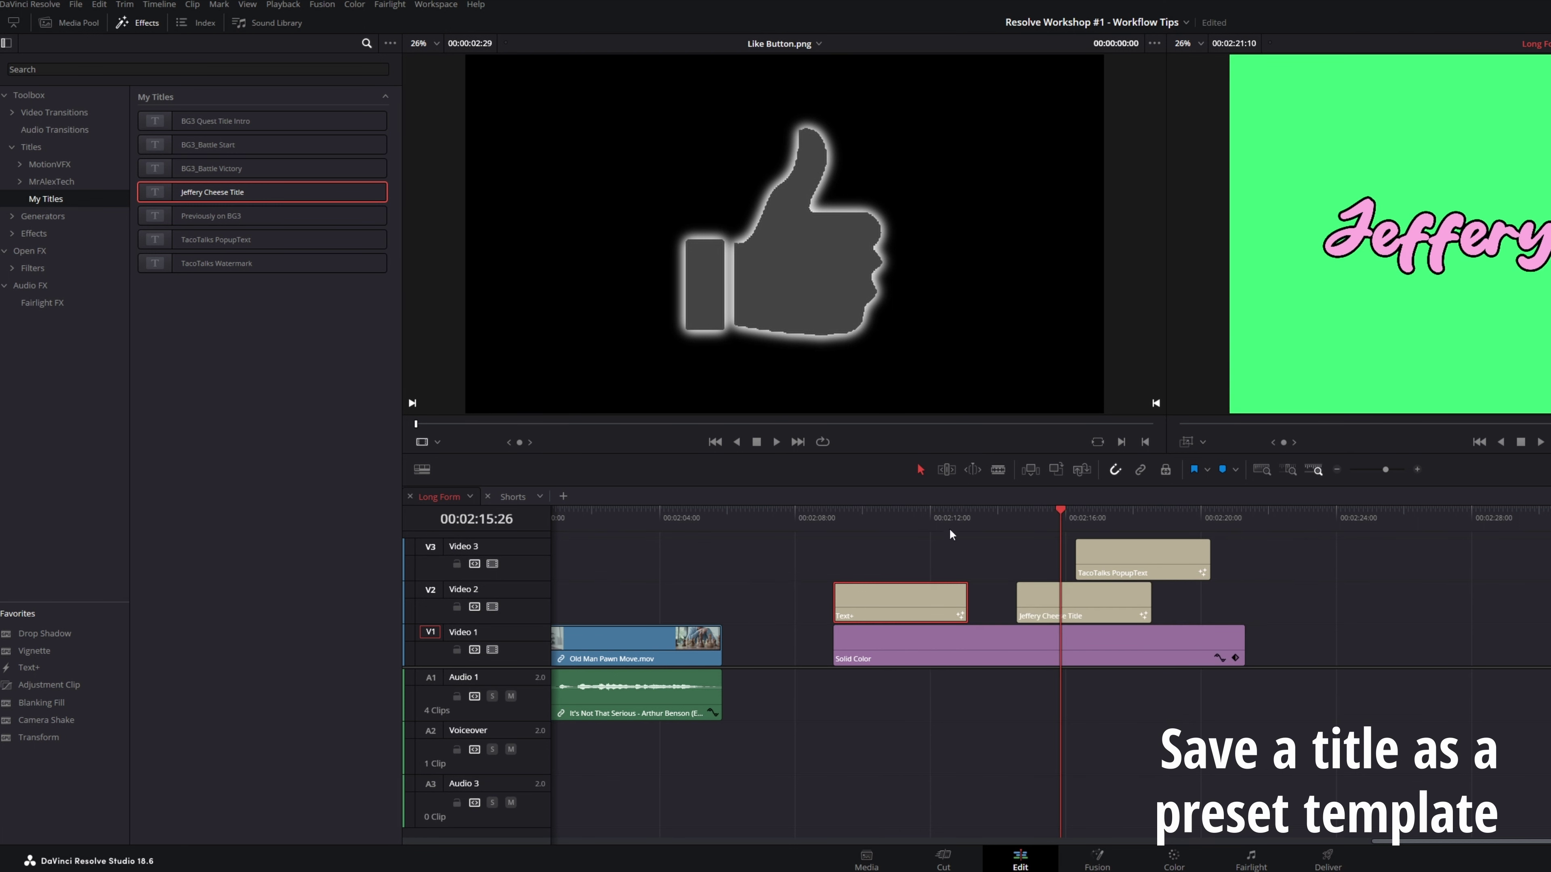
- Shrink the placed preset's text slightly, and line up the preset and TacoTalks PopupText clips end to end after the original title on Video 2
{"action": "left_click", "coordinate": [1046, 616]}
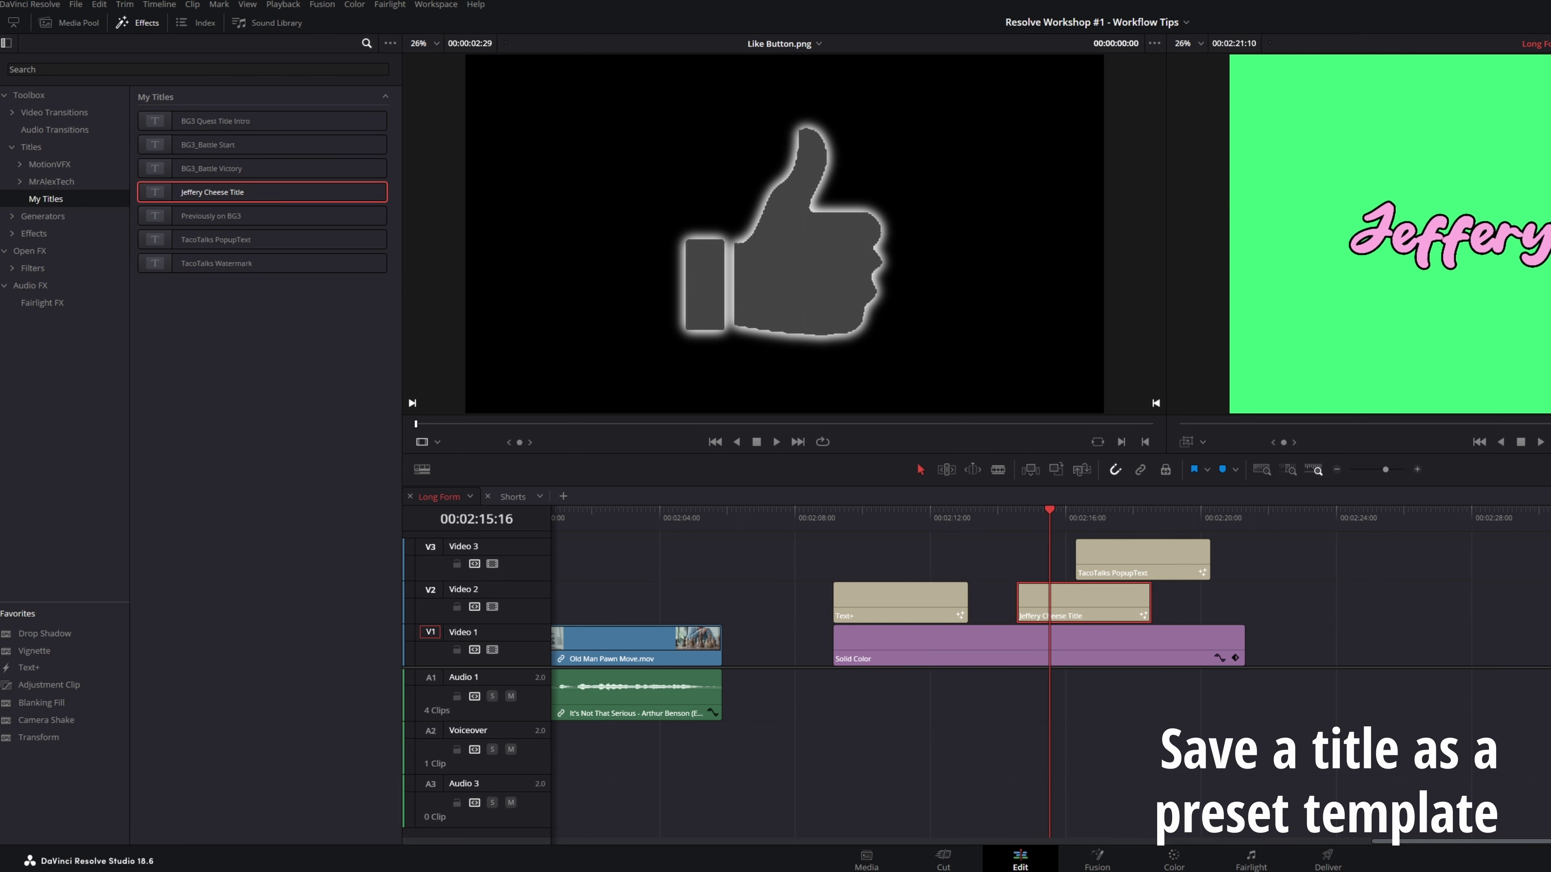
{"action": "left_click", "coordinate": [938, 526]}
{"action": "left_click_drag", "start_coordinate": [1082, 606], "coordinate": [1038, 599]}
{"action": "left_click_drag", "start_coordinate": [1127, 557], "coordinate": [1162, 591]}
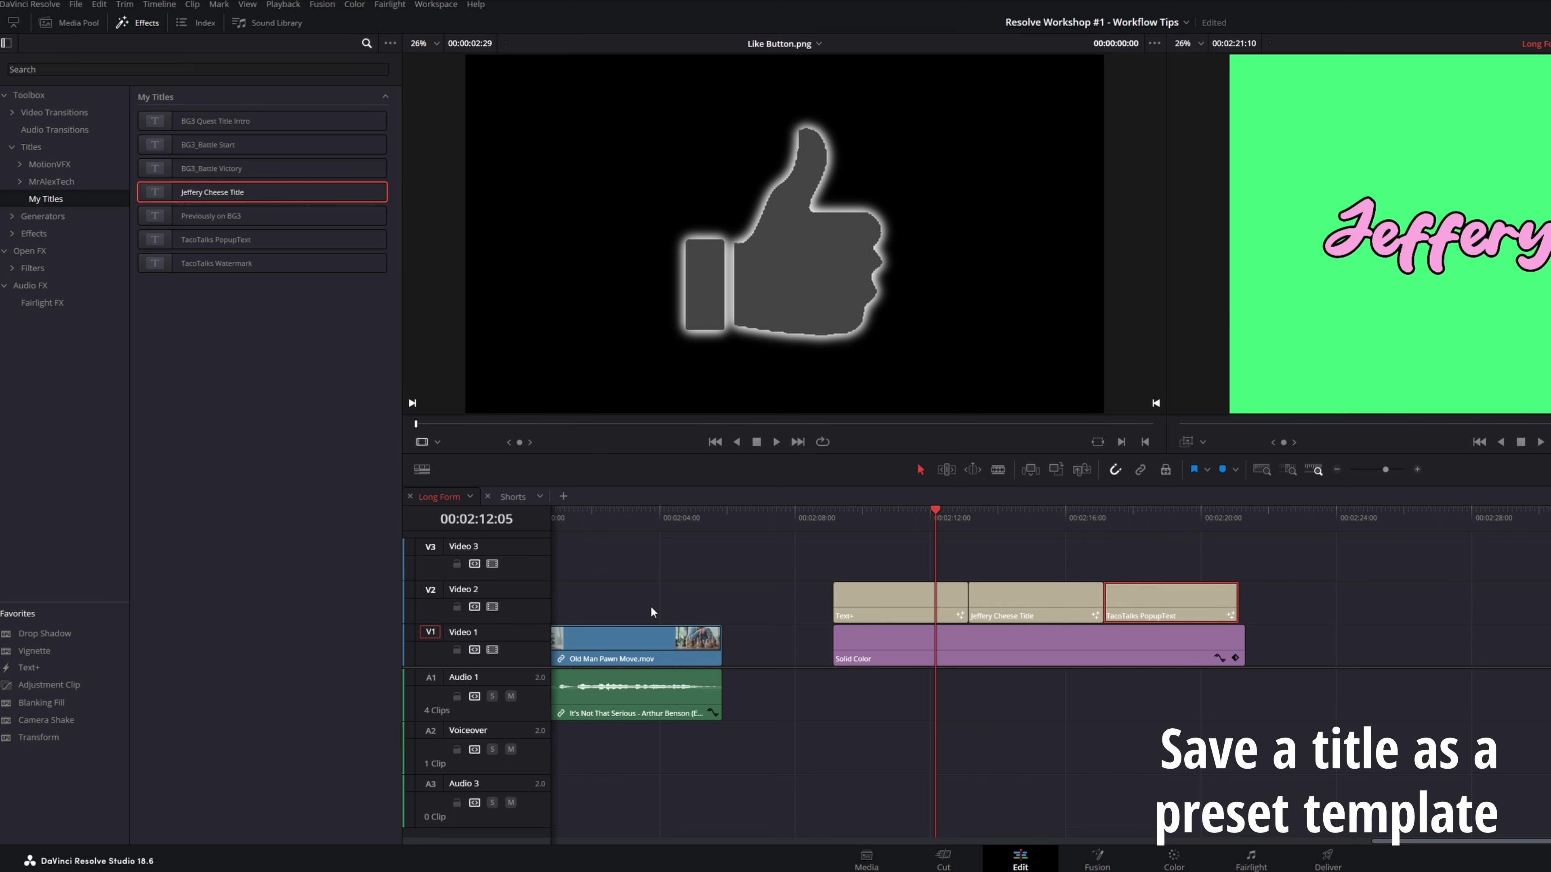
- Compare the original Text+ title with its preset copy at different points on the timeline
{"action": "left_click", "coordinate": [892, 519]}
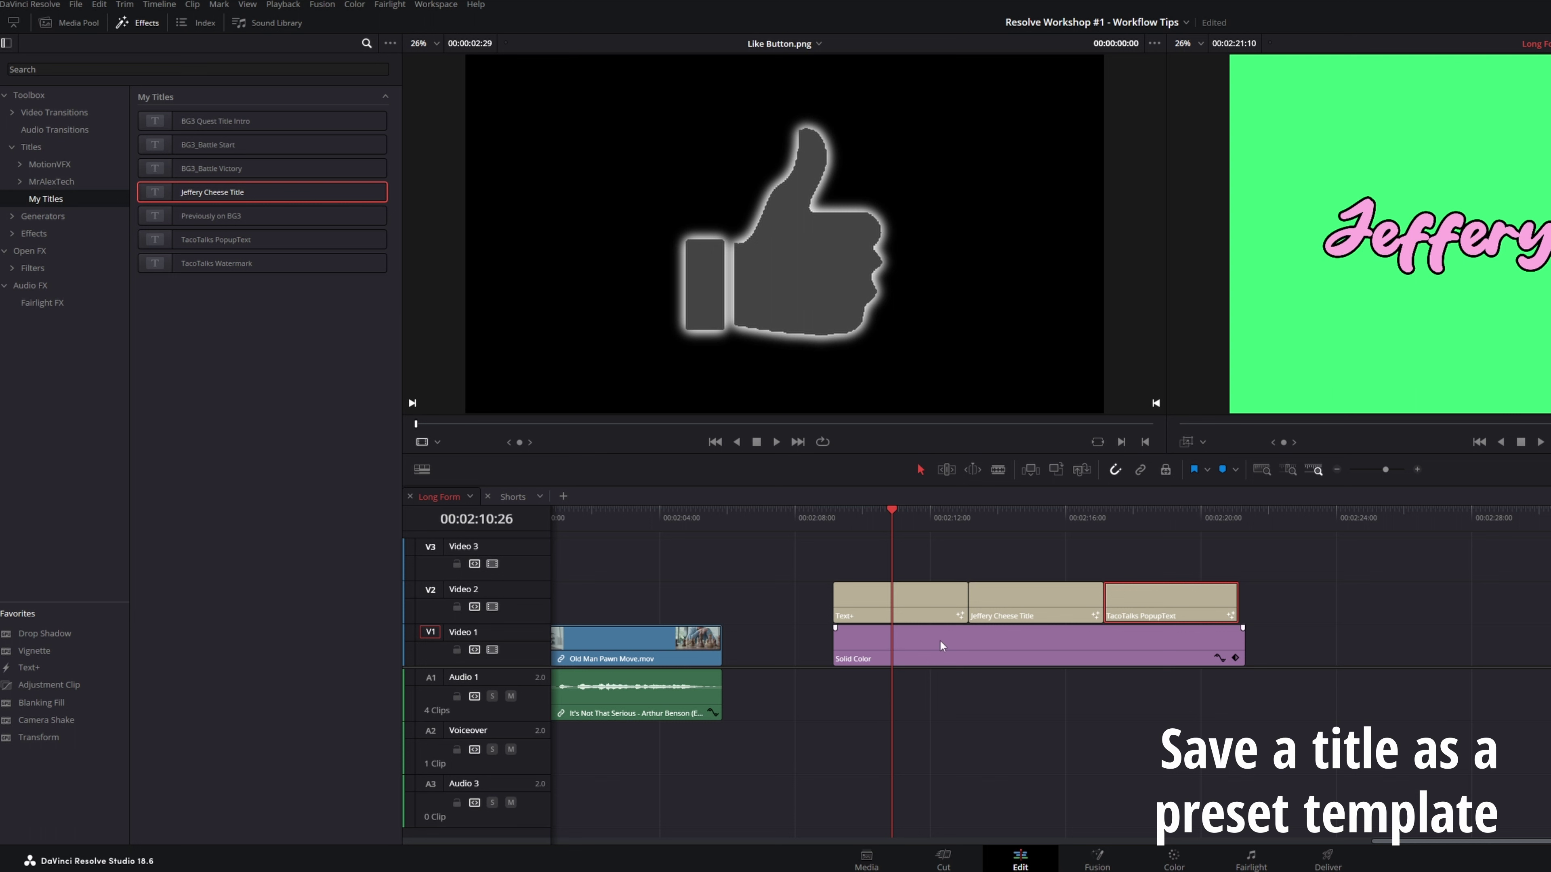
{"action": "left_click", "coordinate": [1023, 528]}
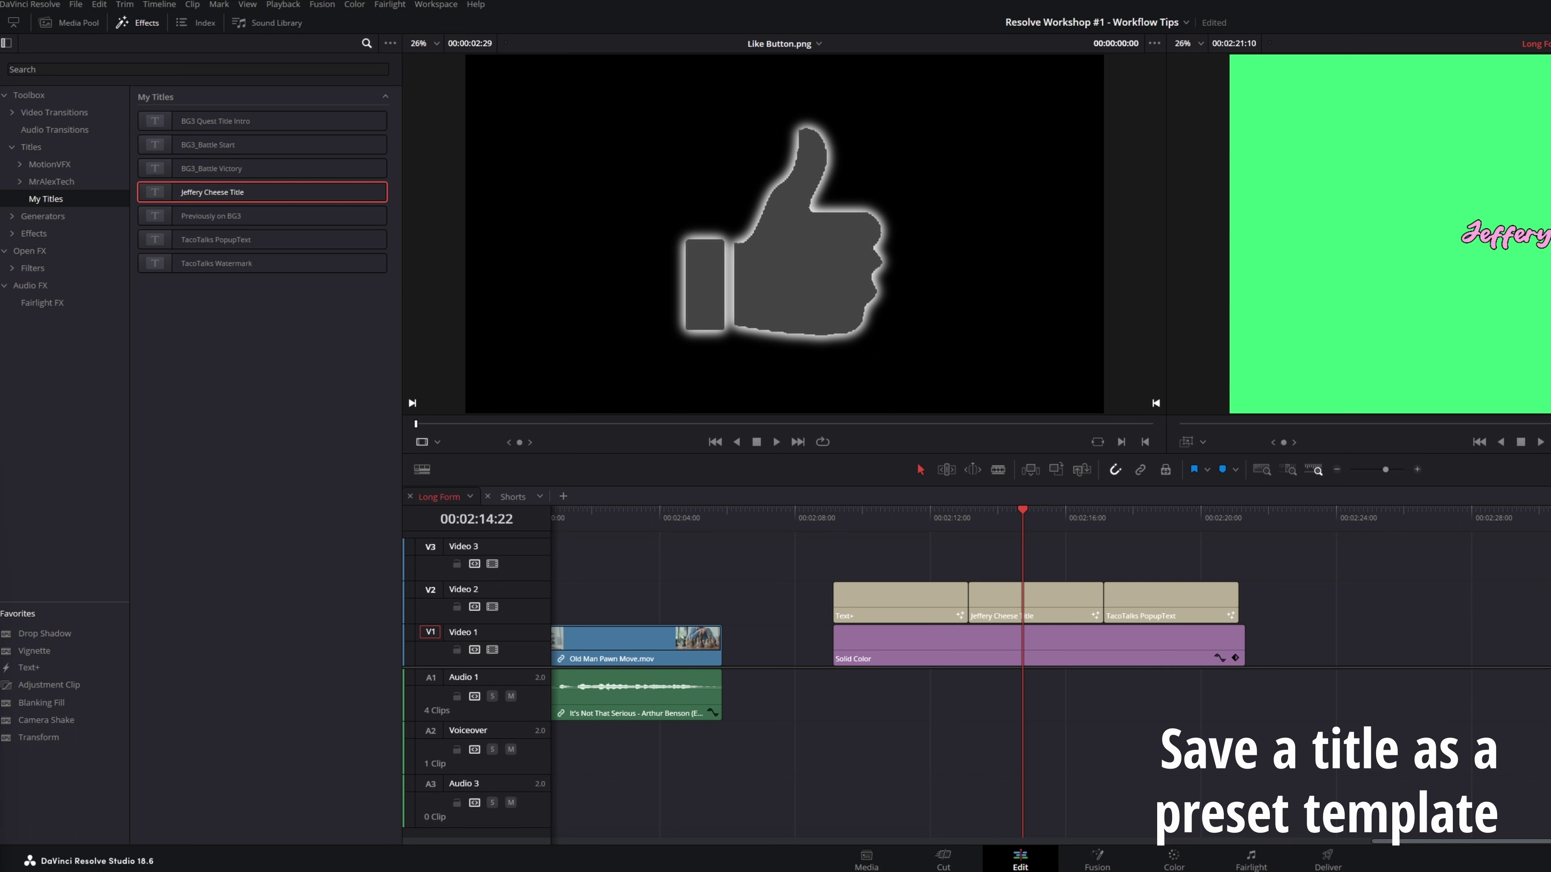
{"action": "left_click_drag", "start_coordinate": [1015, 520], "coordinate": [1087, 523]}
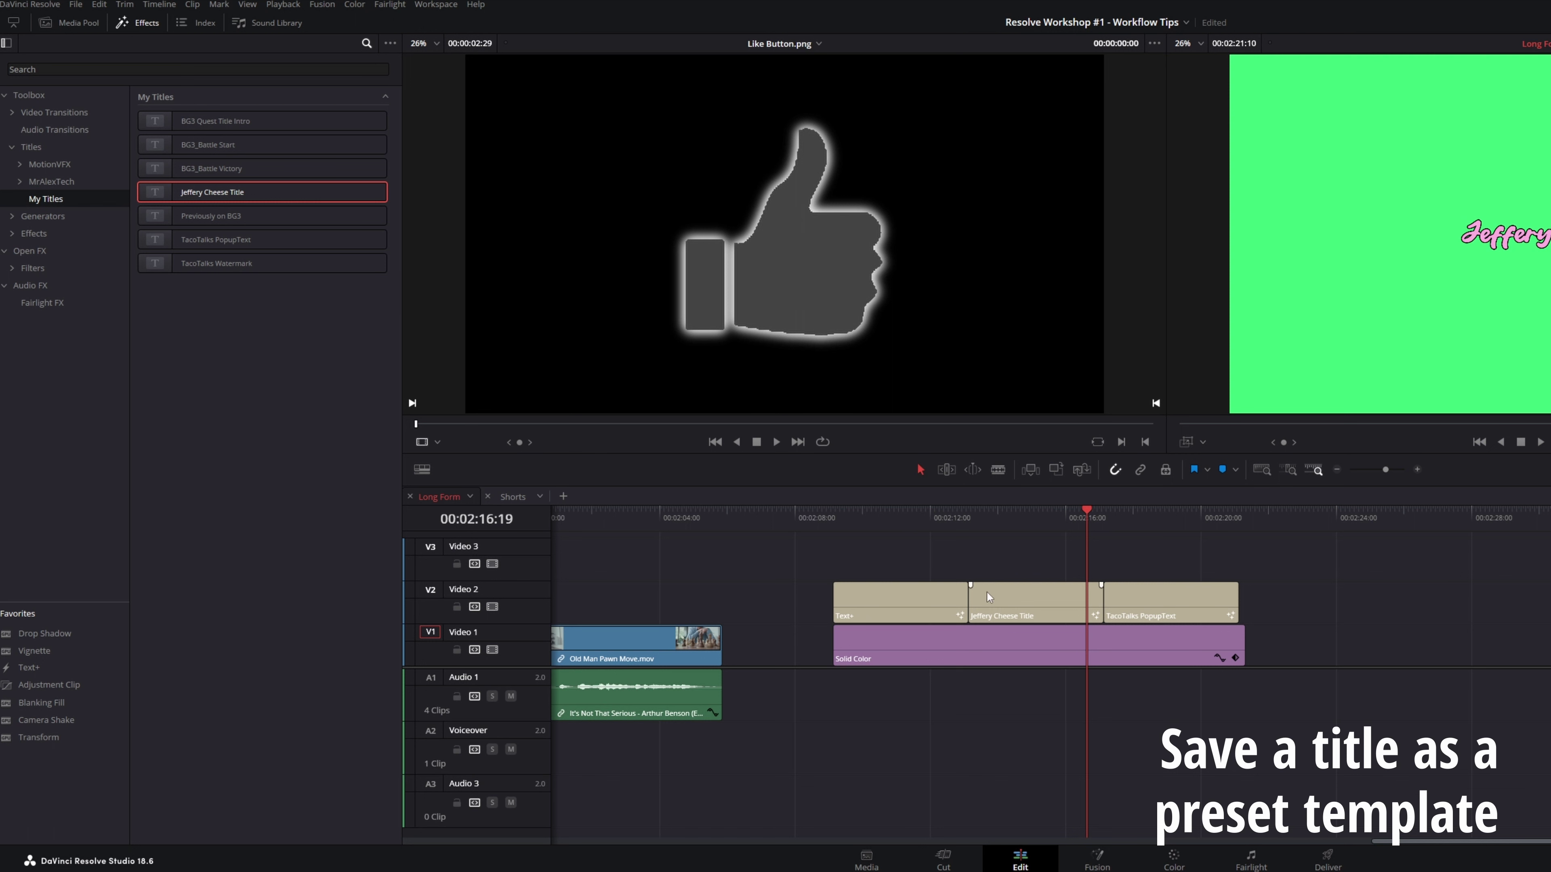
{"action": "left_click", "coordinate": [1032, 601]}
{"action": "mouse_move", "coordinate": [1103, 641]}
{"action": "left_mouse_down"}
{"action": "mouse_move", "coordinate": [1210, 659]}
{"action": "mouse_move", "coordinate": [1105, 660]}
{"action": "left_mouse_up"}
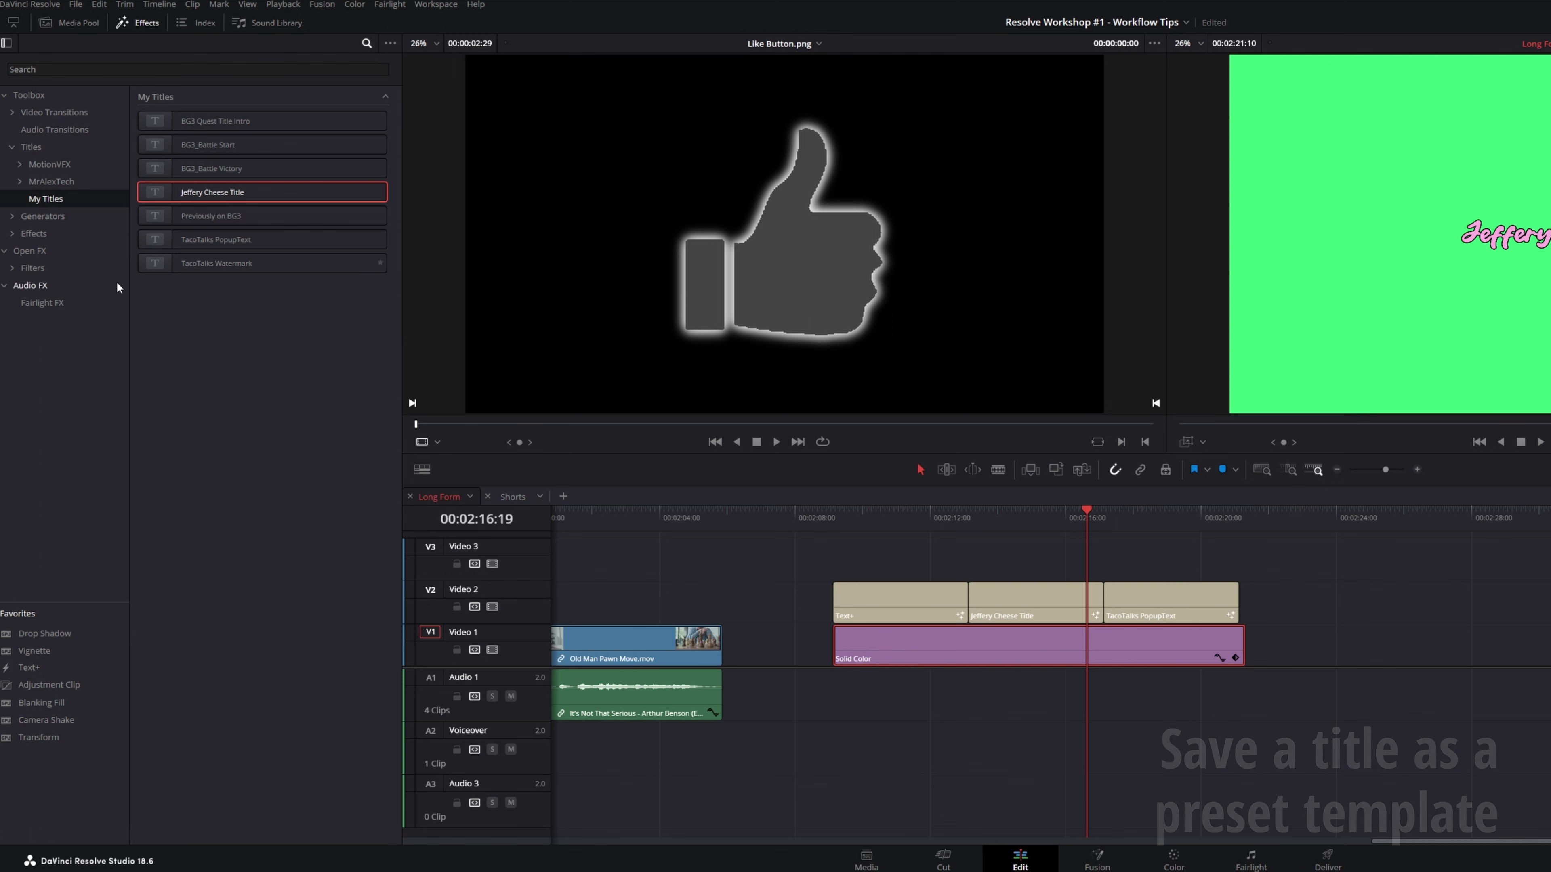
- Add another Solid Color generator on Video 1 after the existing Solid Color clip, make it green, and check the clip through to its end
{"action": "left_click", "coordinate": [38, 216]}
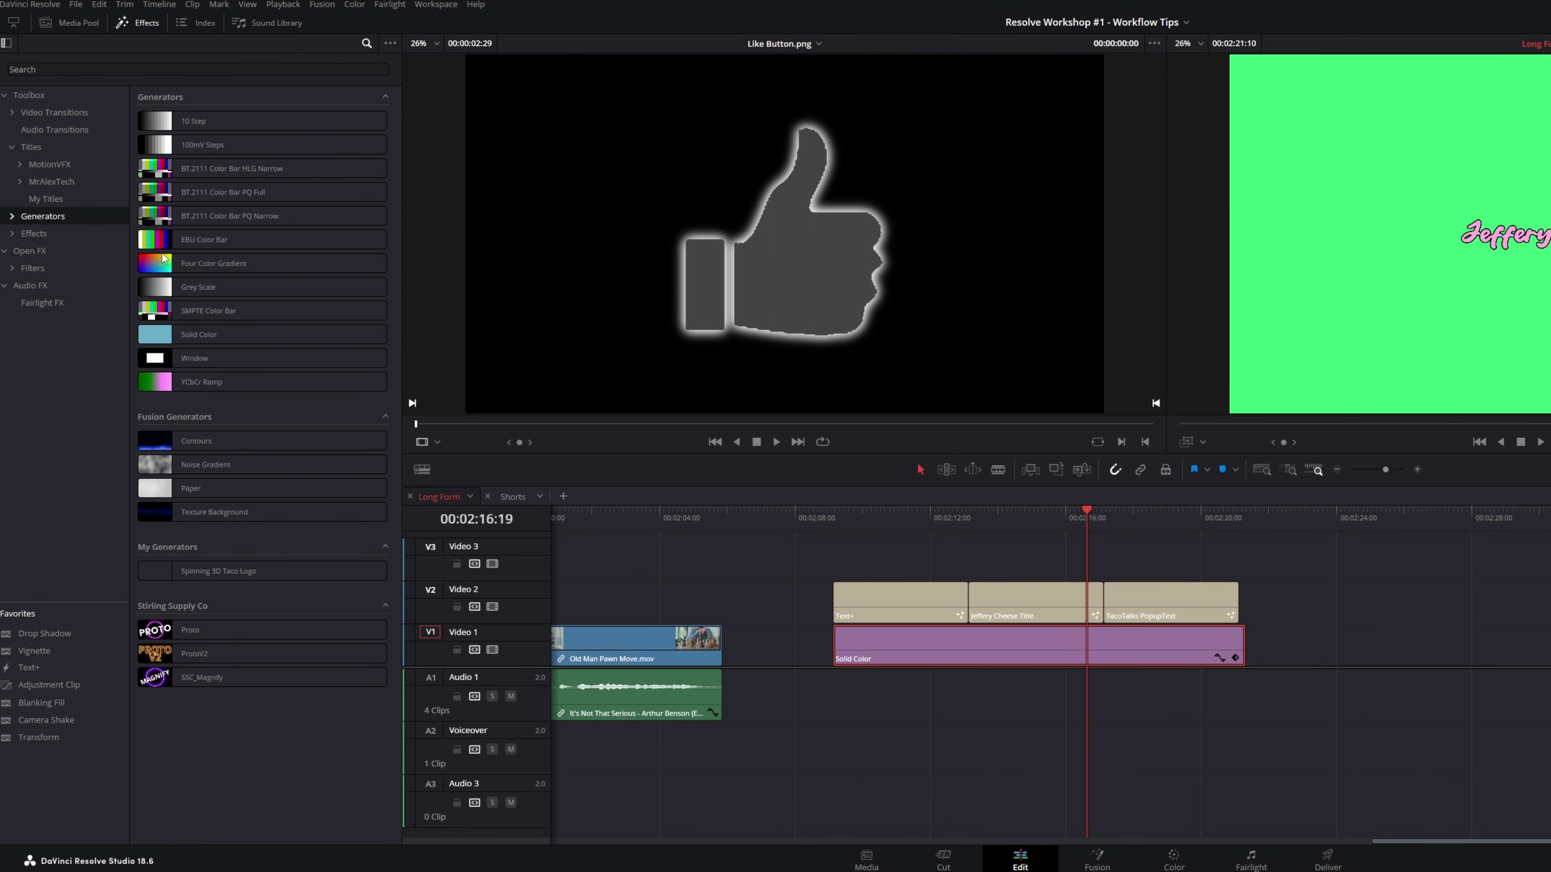
{"action": "left_click_drag", "start_coordinate": [202, 338], "coordinate": [1284, 646]}
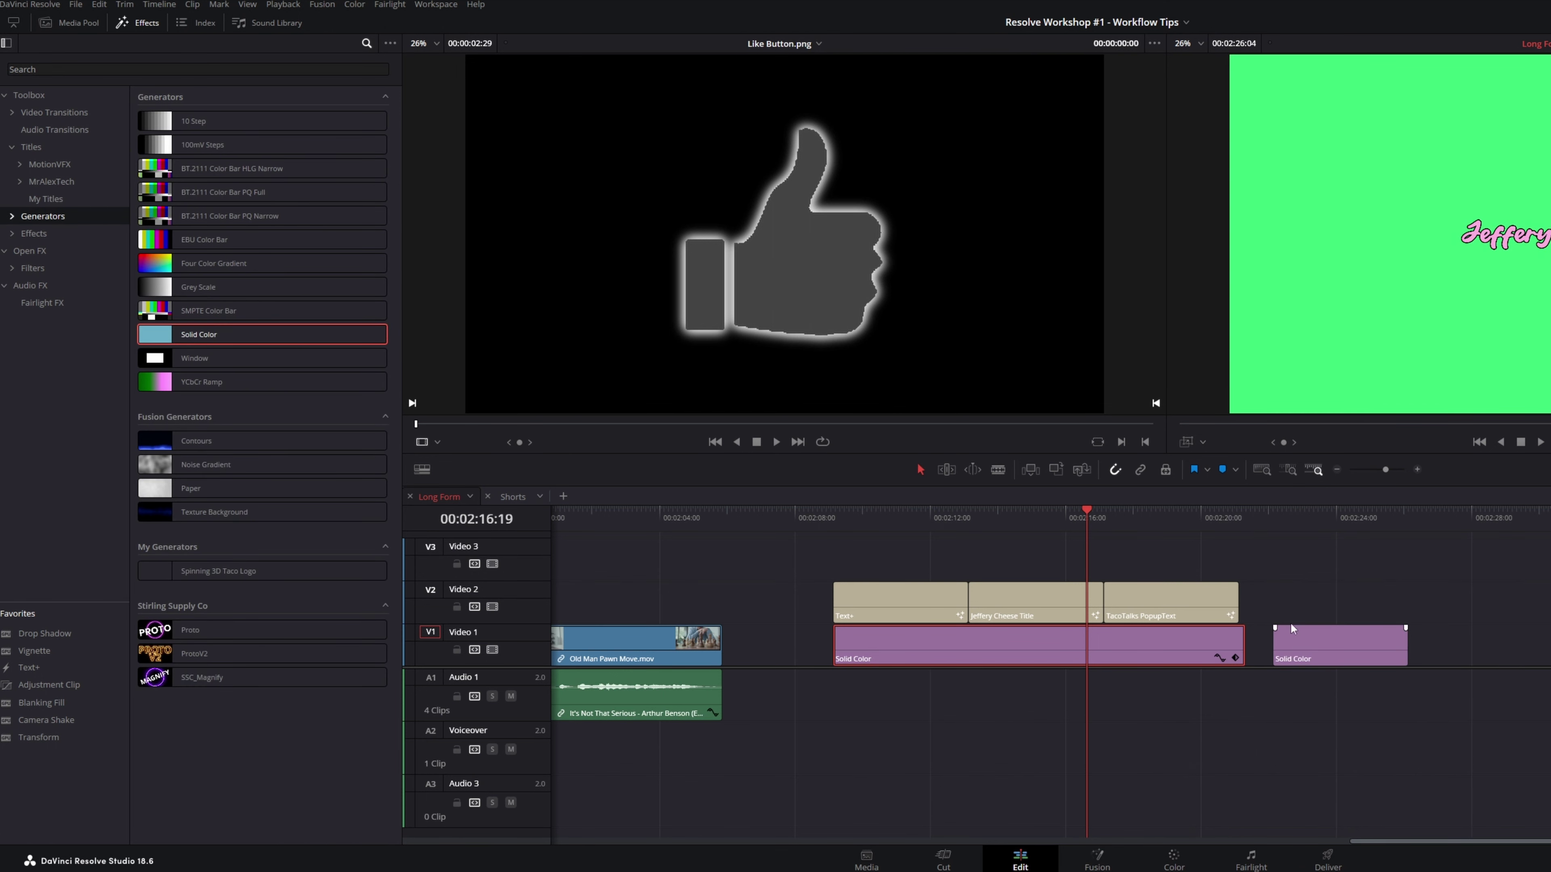
{"action": "left_click", "coordinate": [1315, 516]}
{"action": "left_click", "coordinate": [1332, 655]}
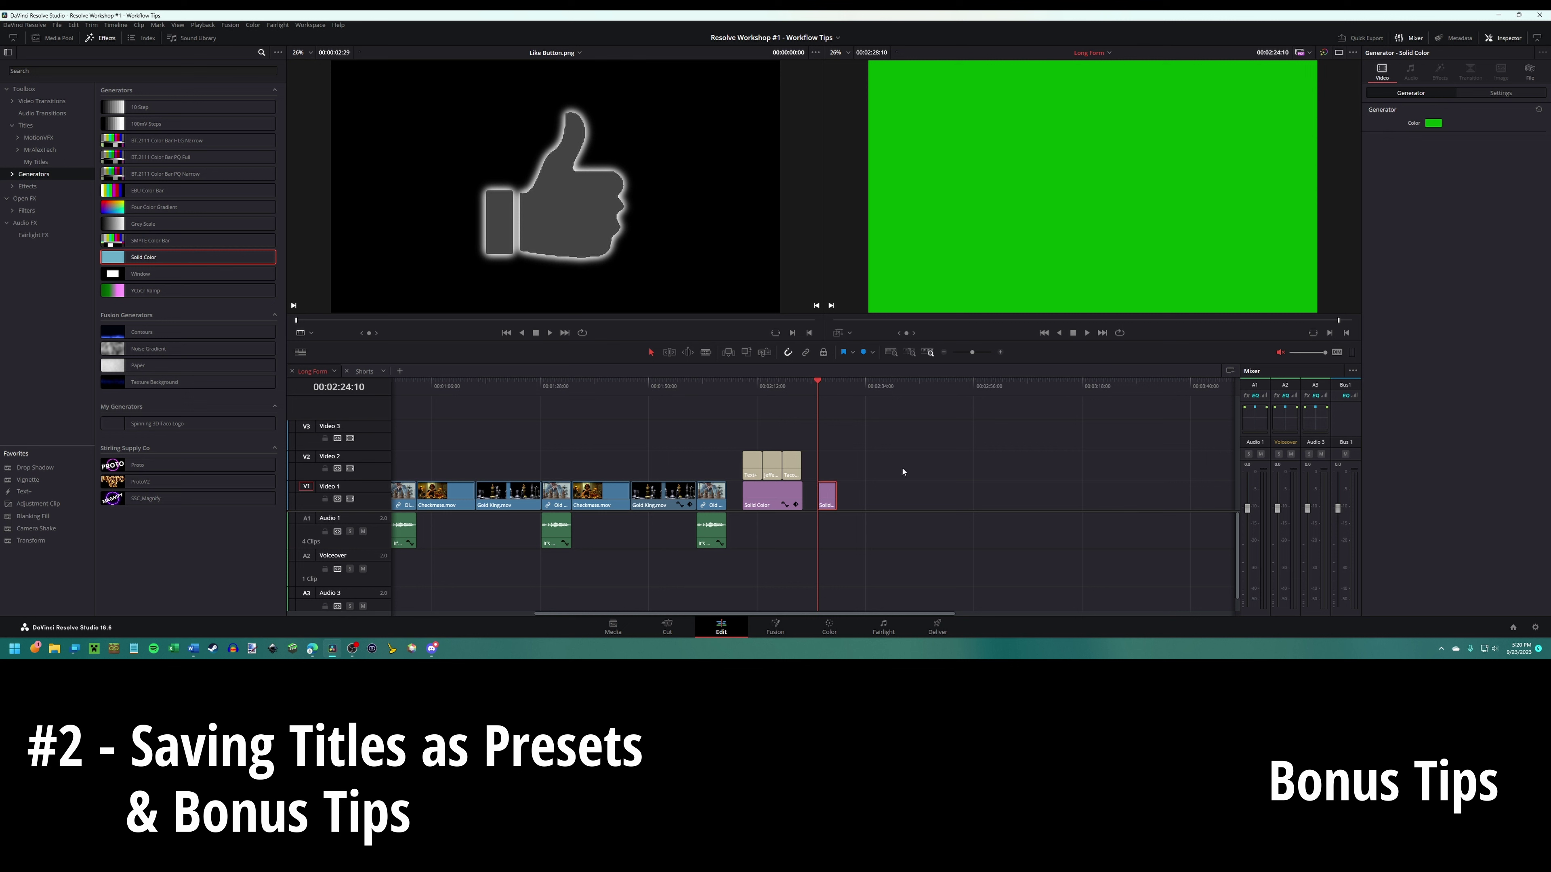
{"action": "left_click", "coordinate": [841, 394]}
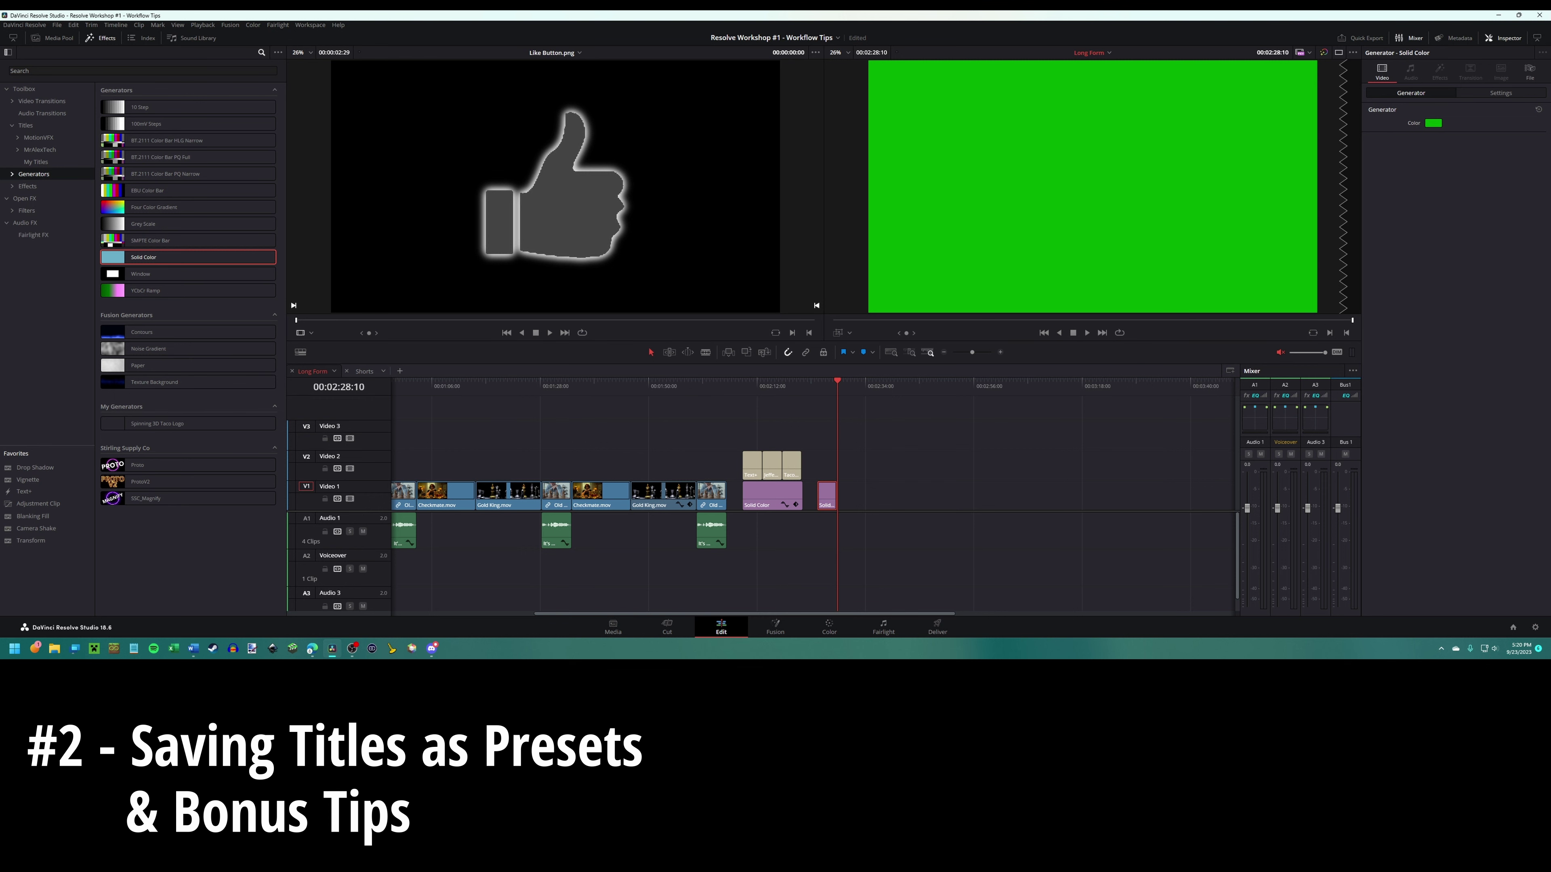
- Switch to the web browser and read the introduction of the DaVinci Resolve Sound Library article, highlighting the description of the free library
{"action": "left_click_drag", "start_coordinate": [0, 260], "coordinate": [553, 17]}
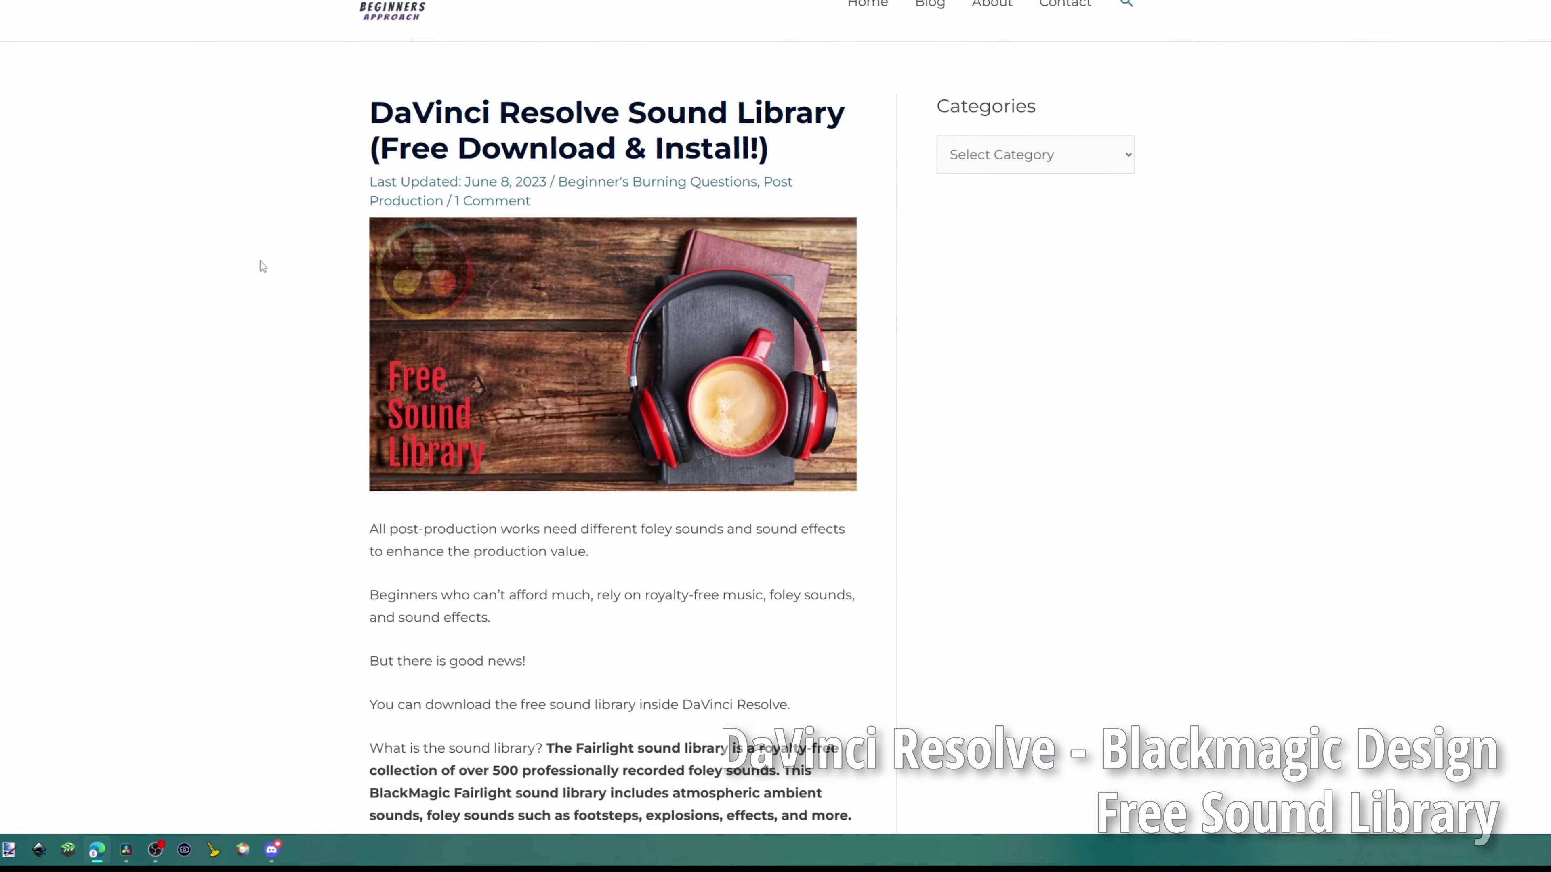
{"action": "left_click_drag", "start_coordinate": [340, 750], "coordinate": [815, 825]}
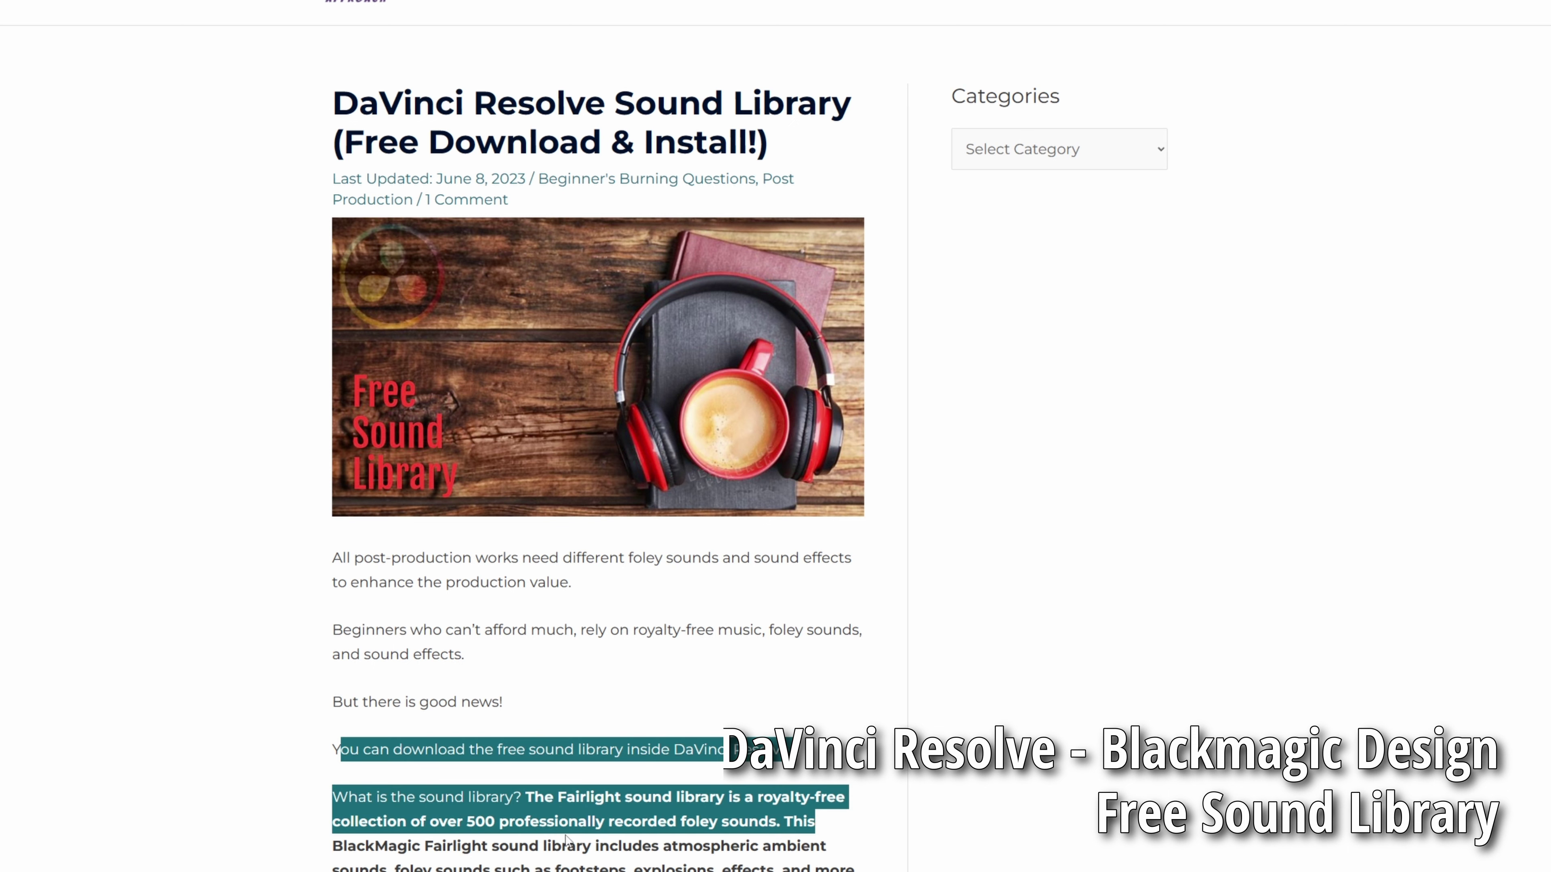
{"action": "left_click", "coordinate": [569, 847]}
{"action": "left_click_drag", "start_coordinate": [470, 826], "coordinate": [547, 822]}
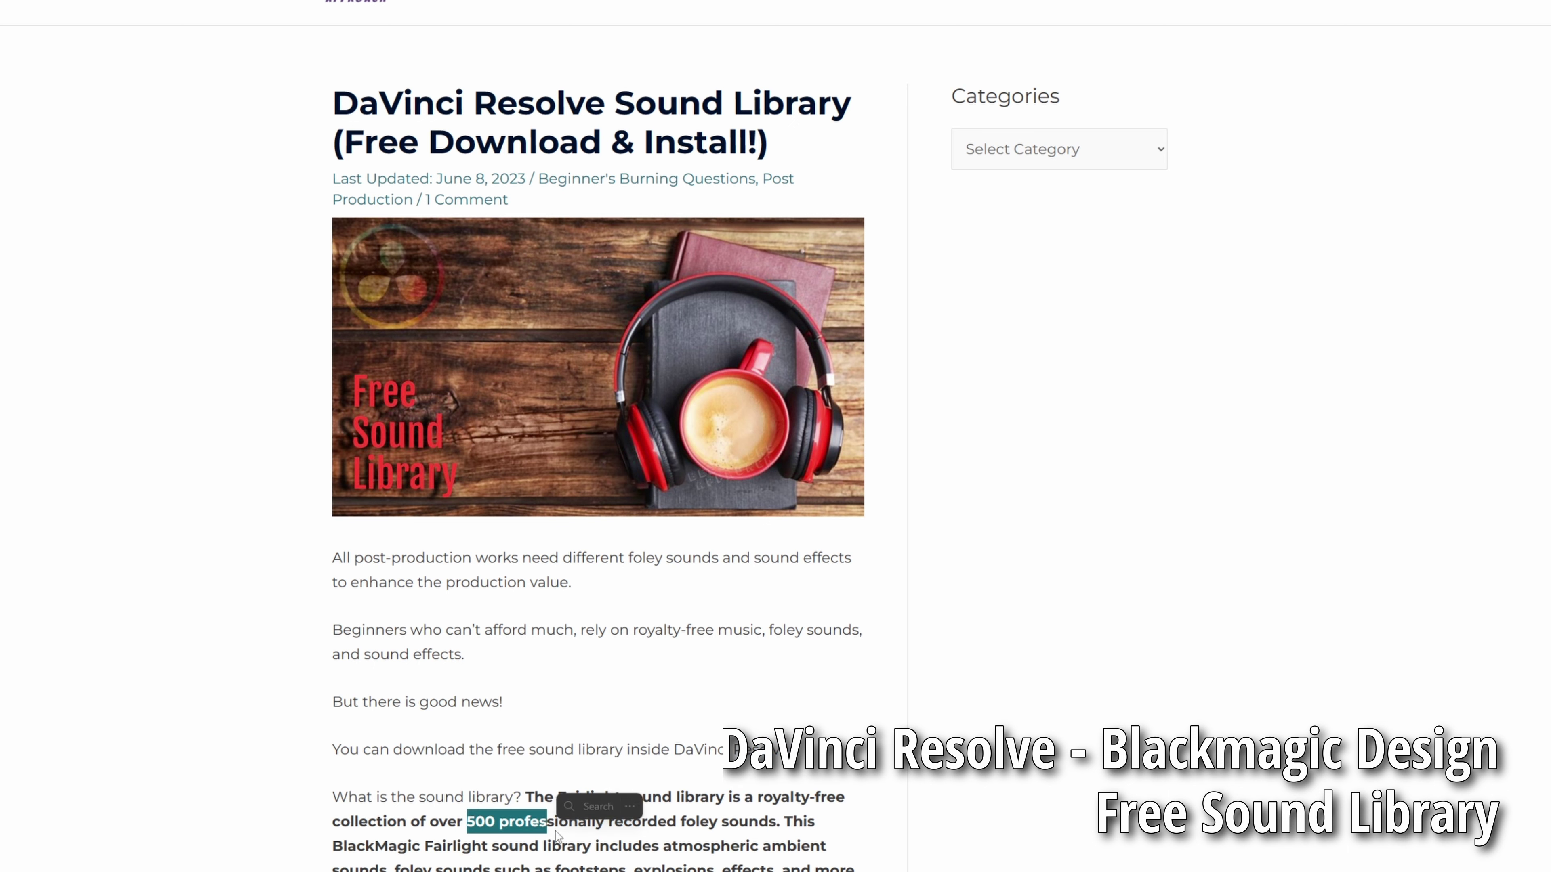
{"action": "left_click", "coordinate": [274, 716]}
{"action": "scroll", "coordinate": [280, 639], "scroll_direction": "down", "scroll_amount": 7}
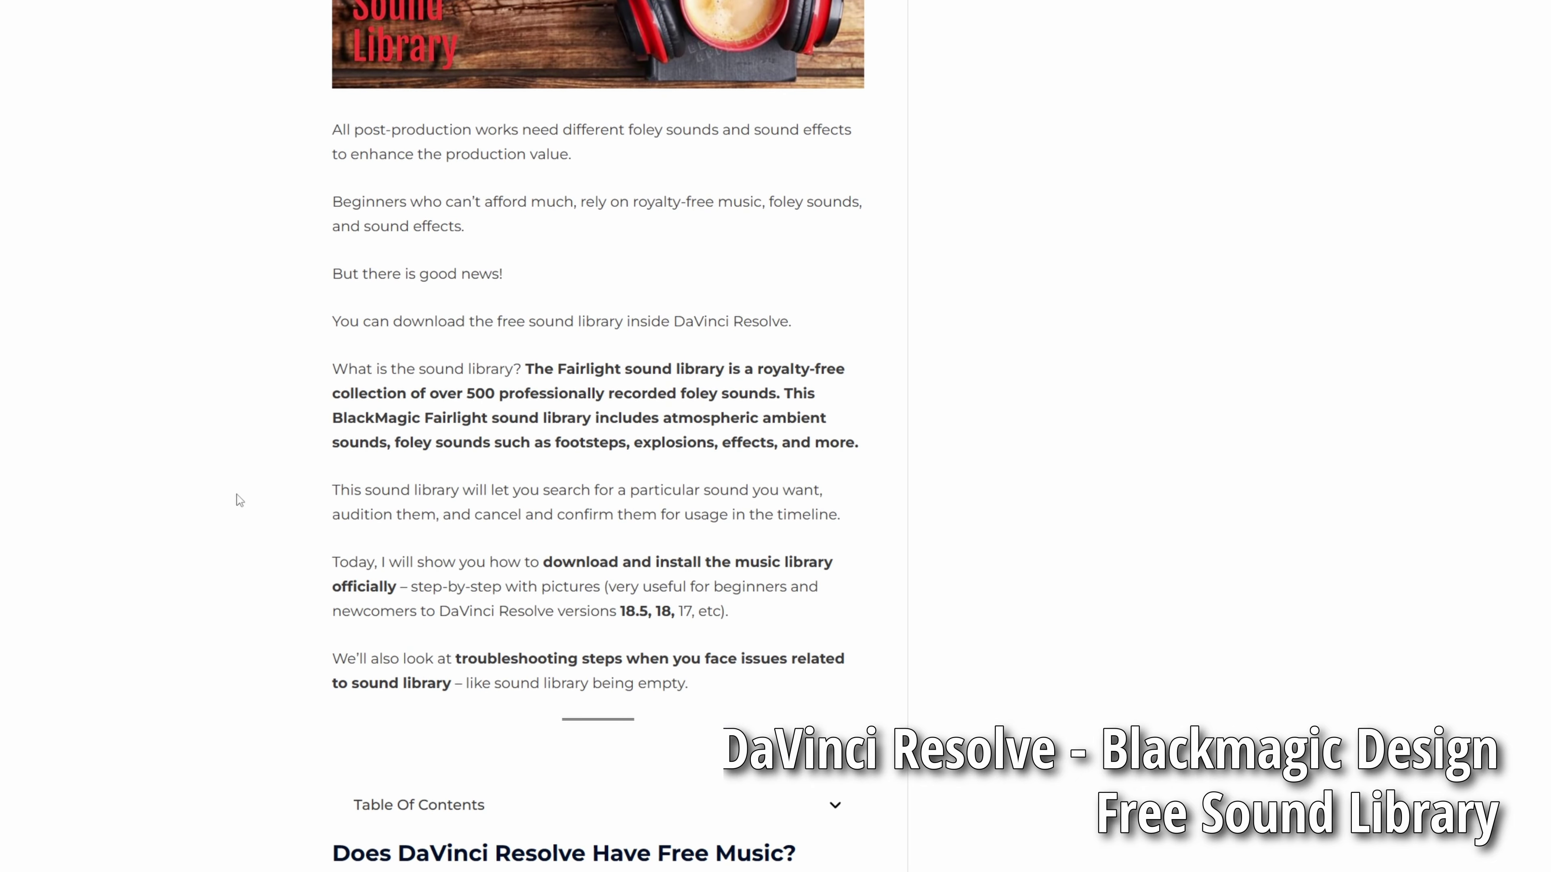
- Look through the article's sections on downloading and installing the free Fairlight Sound Library and checking its installation
{"action": "scroll", "coordinate": [235, 502], "scroll_direction": "down", "scroll_amount": 5}
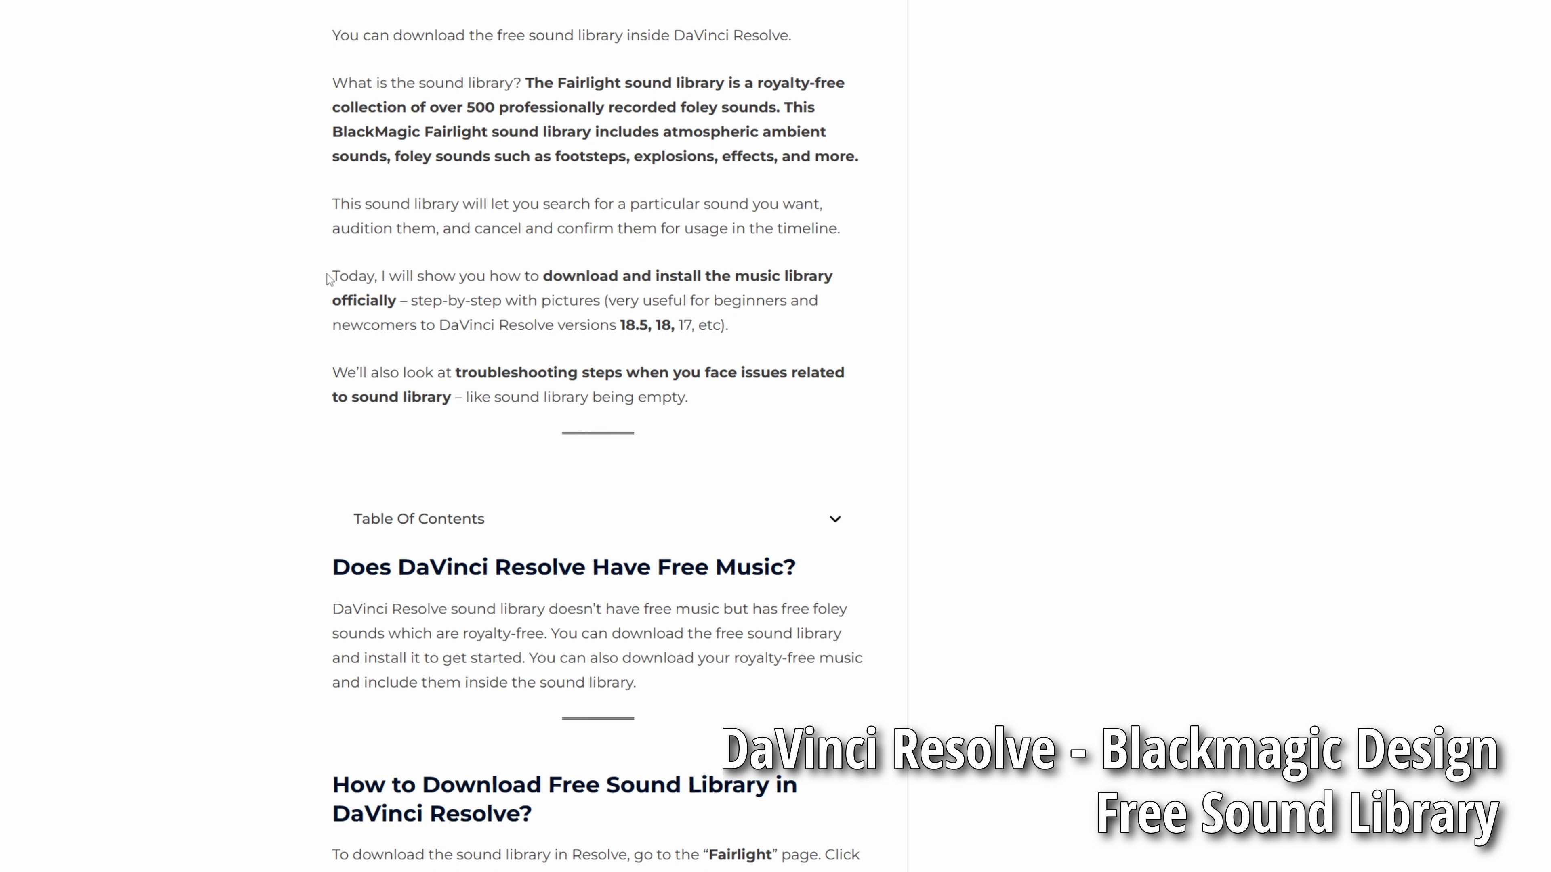
{"action": "scroll", "coordinate": [295, 246], "scroll_direction": "down", "scroll_amount": 12}
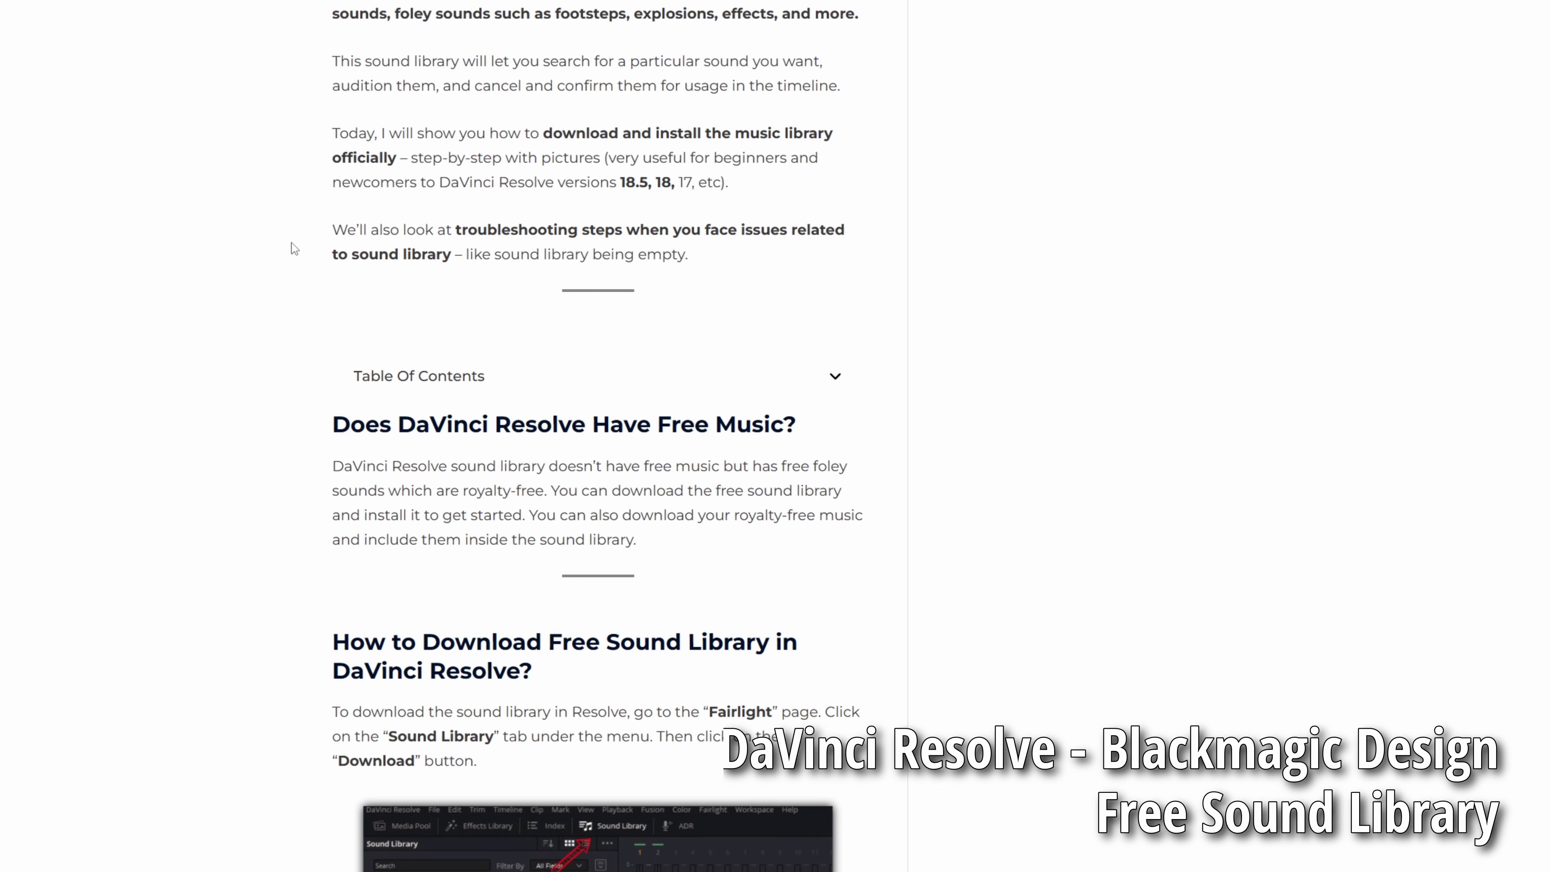
{"action": "scroll", "coordinate": [269, 264], "scroll_direction": "down", "scroll_amount": 7}
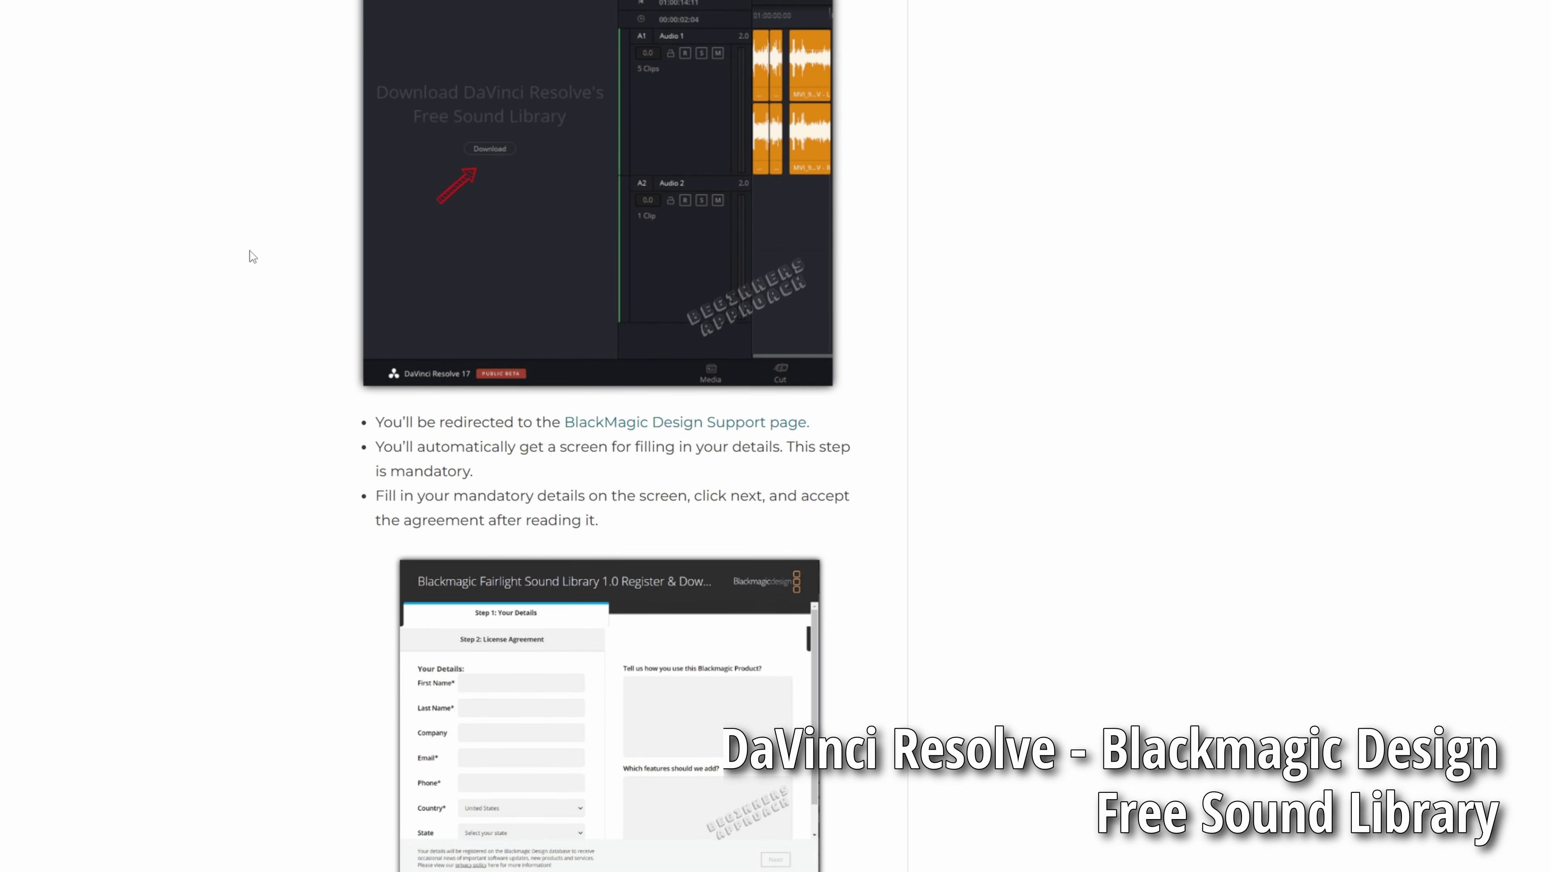
{"action": "scroll", "coordinate": [251, 253], "scroll_direction": "down", "scroll_amount": 9}
{"action": "scroll", "coordinate": [247, 248], "scroll_direction": "down", "scroll_amount": 12}
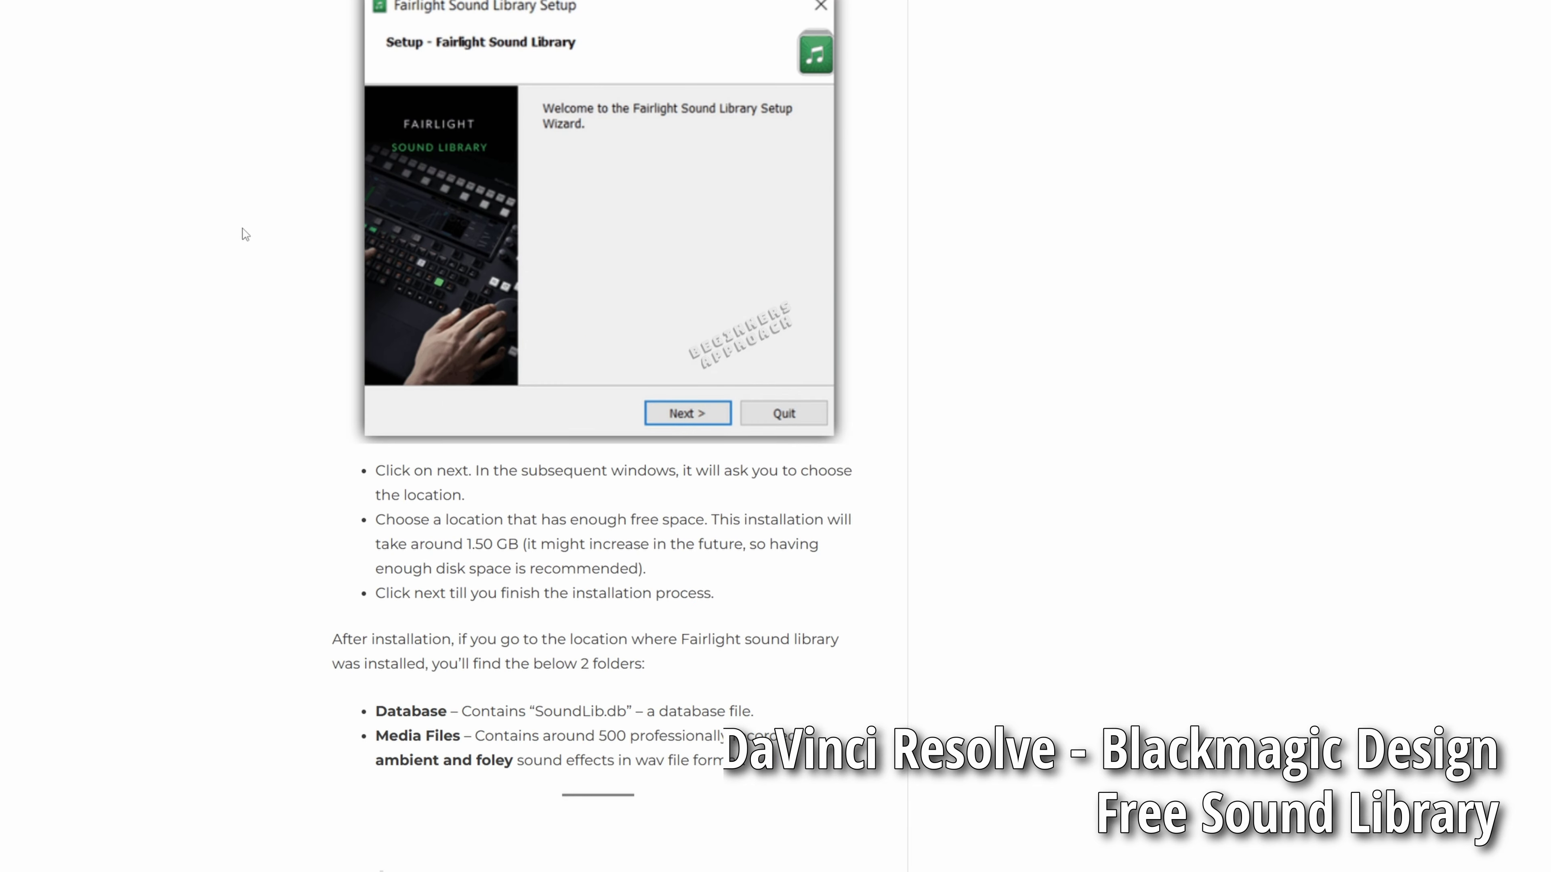
{"action": "scroll", "coordinate": [243, 238], "scroll_direction": "down", "scroll_amount": 14}
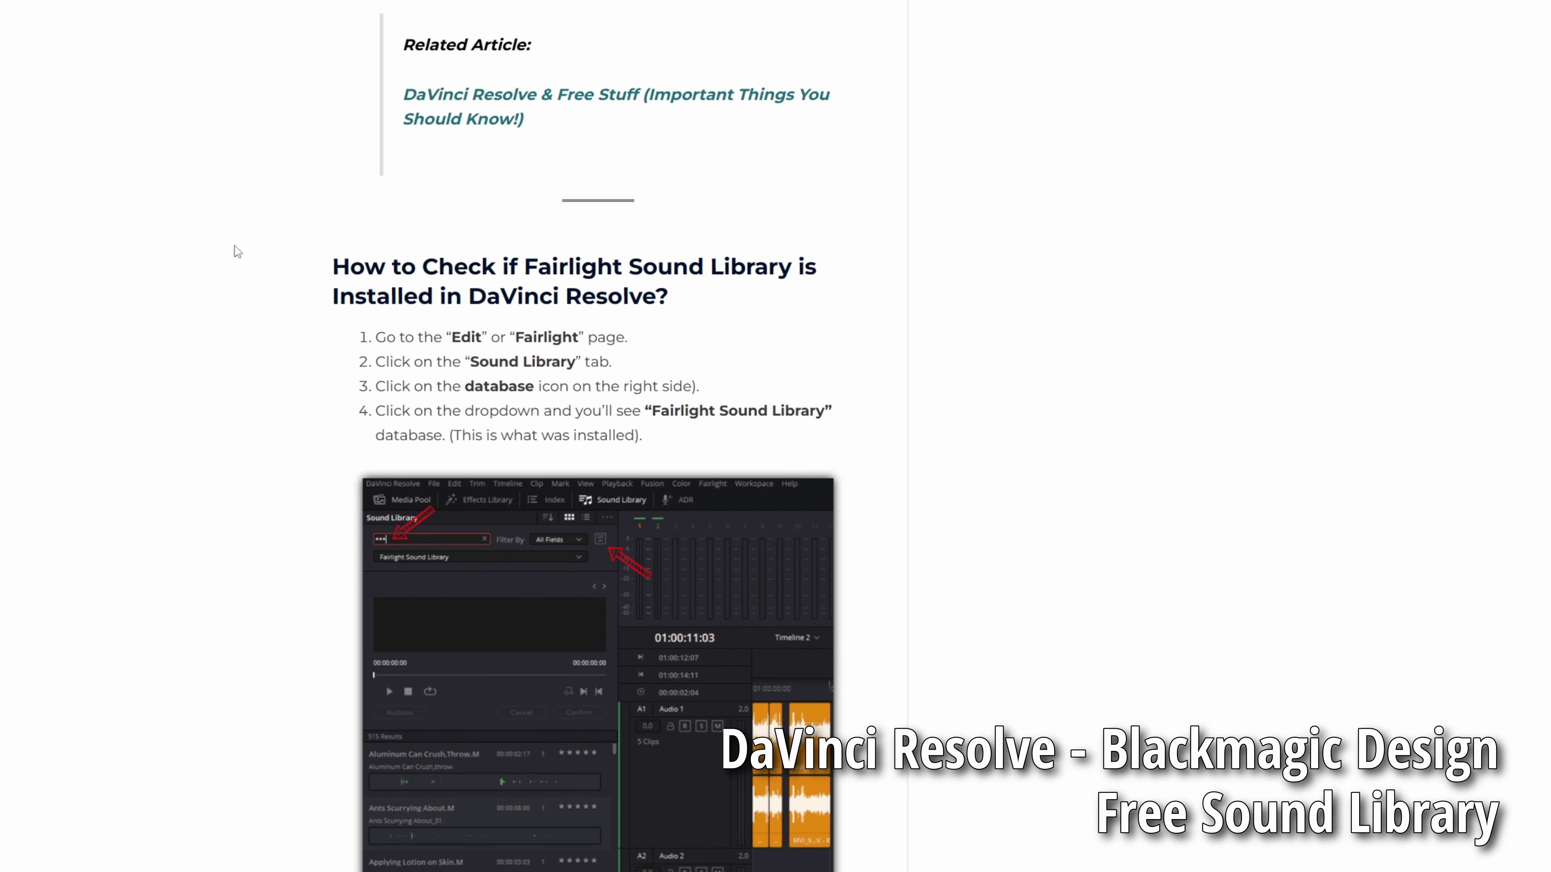
{"action": "scroll", "coordinate": [238, 252], "scroll_direction": "down", "scroll_amount": 7}
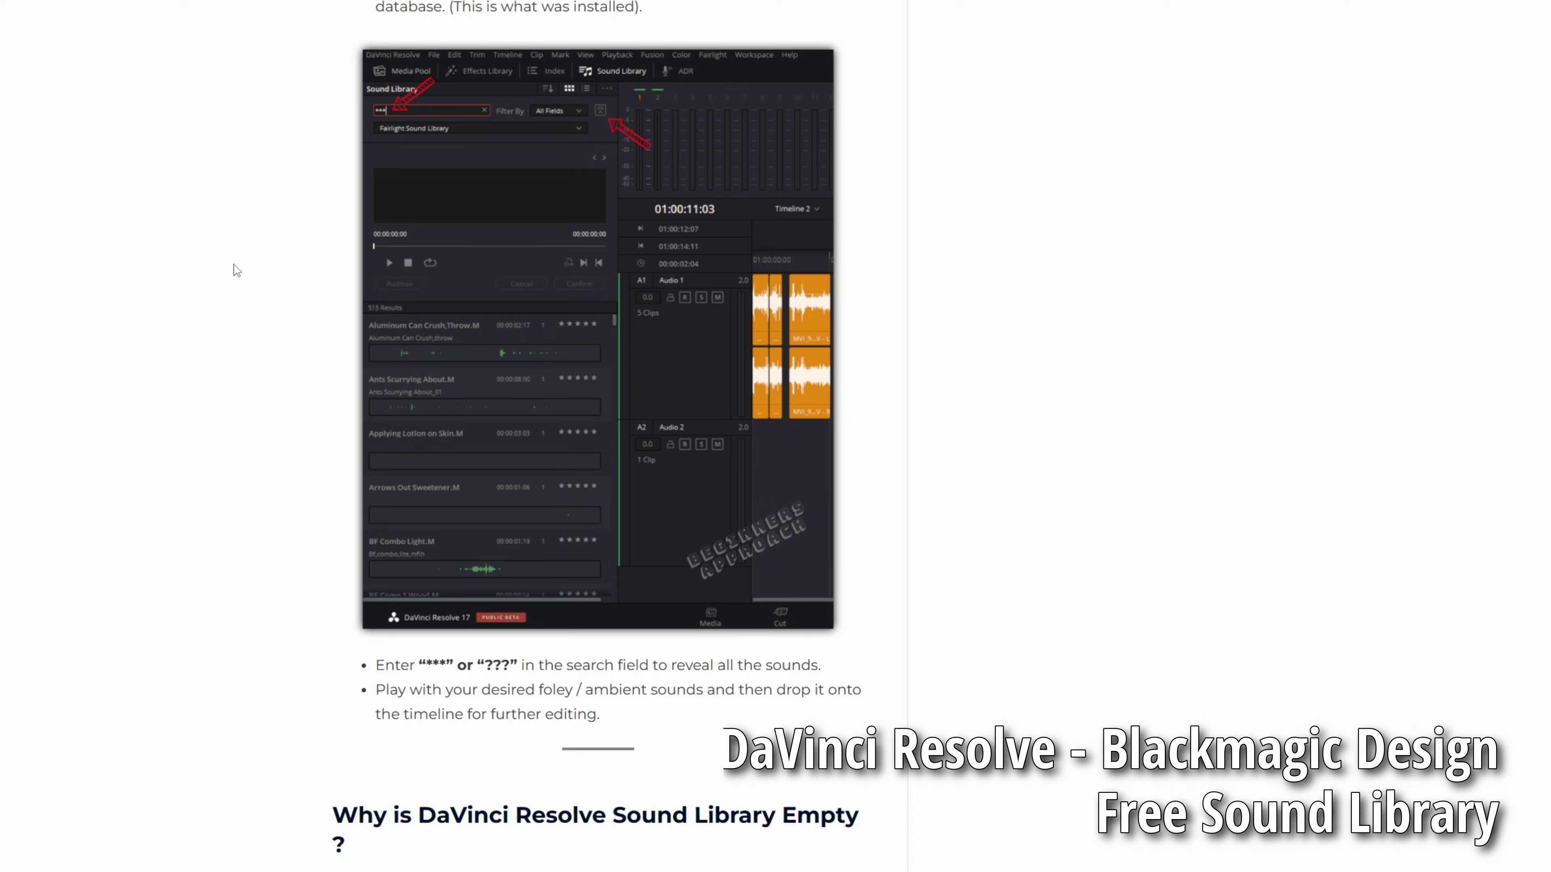
- Review the article again from its introduction down to the instructions for revealing all sounds in the Sound Library
{"action": "scroll", "coordinate": [239, 287], "scroll_direction": "up", "scroll_amount": 13}
{"action": "scroll", "coordinate": [238, 278], "scroll_direction": "down", "scroll_amount": 14}
{"action": "scroll", "coordinate": [242, 287], "scroll_direction": "up", "scroll_amount": 3}
{"action": "scroll", "coordinate": [243, 262], "scroll_direction": "up", "scroll_amount": 20}
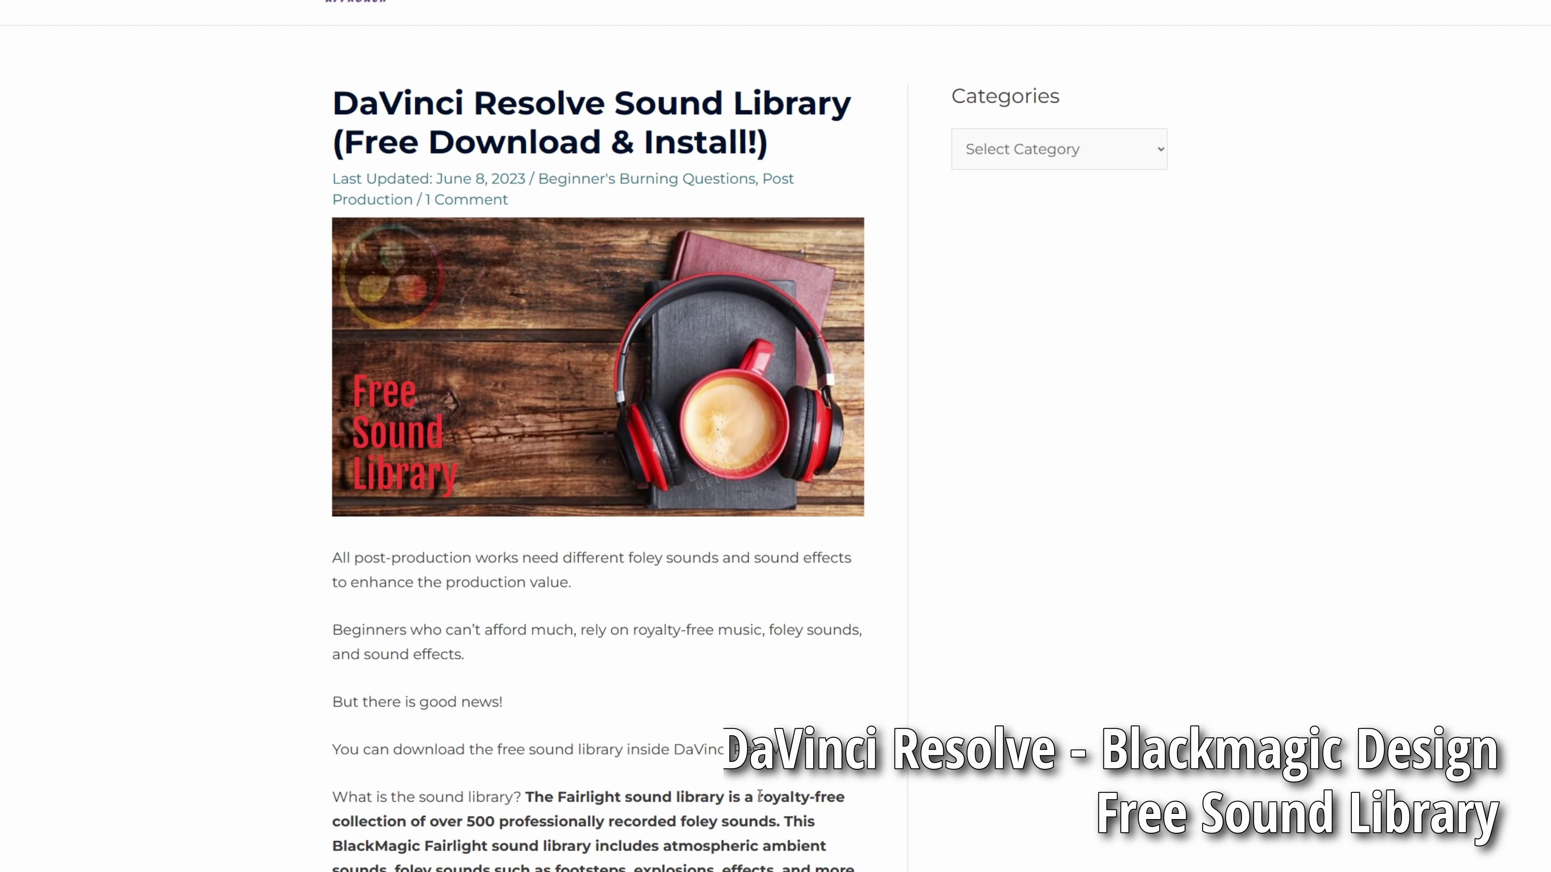
{"action": "scroll", "coordinate": [554, 672], "scroll_direction": "down", "scroll_amount": 20}
{"action": "scroll", "coordinate": [531, 678], "scroll_direction": "up", "scroll_amount": 8}
{"action": "scroll", "coordinate": [534, 660], "scroll_direction": "down", "scroll_amount": 10}
{"action": "scroll", "coordinate": [535, 654], "scroll_direction": "down", "scroll_amount": 20}
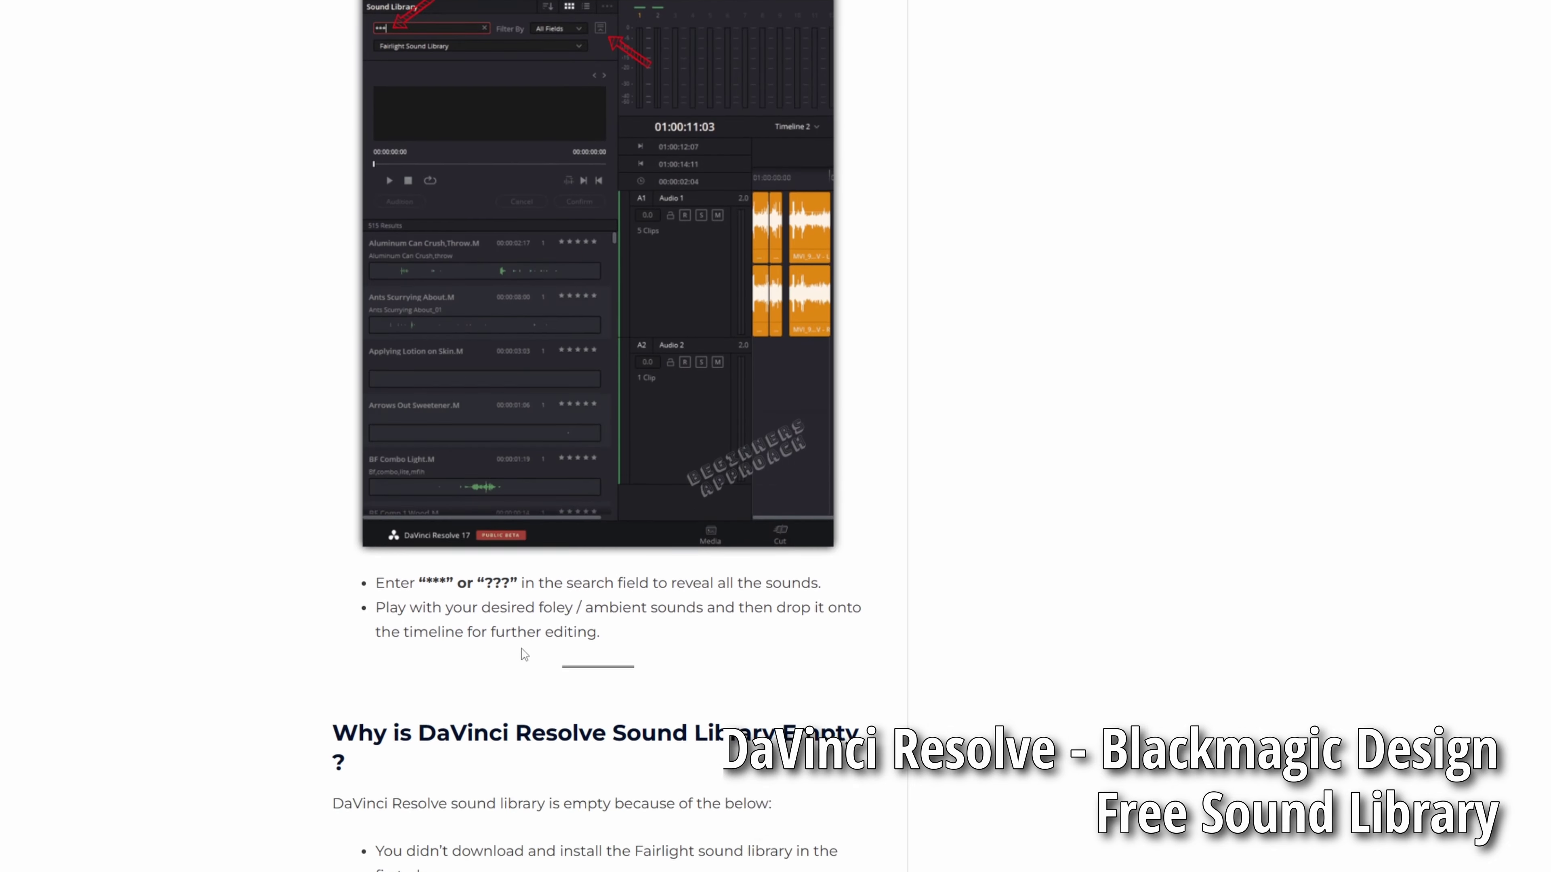
{"action": "scroll", "coordinate": [485, 448], "scroll_direction": "up", "scroll_amount": 2}
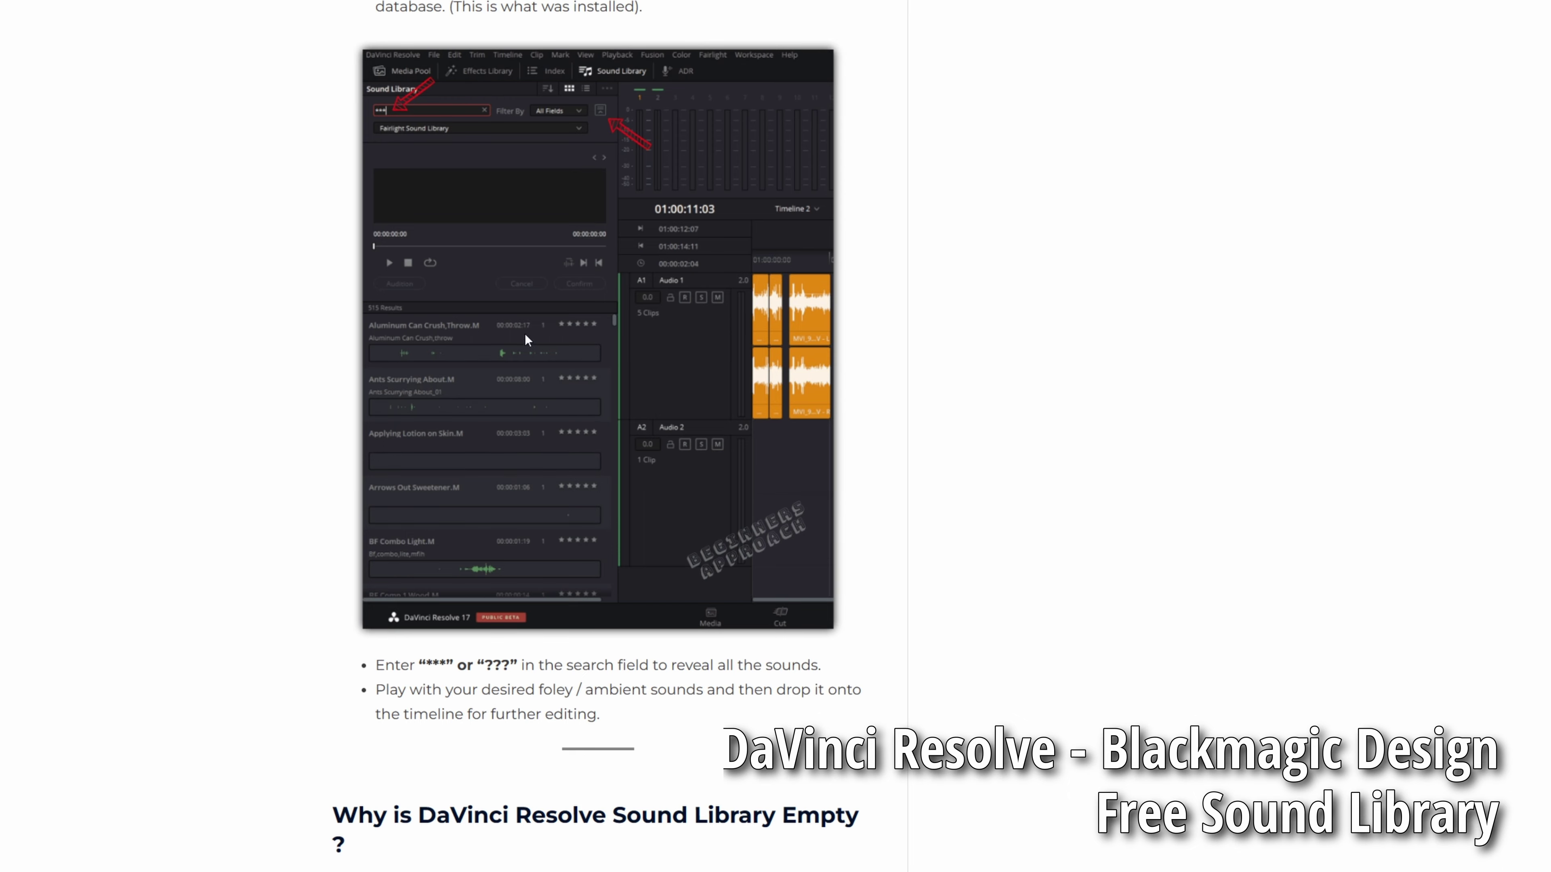
- Read the article's troubleshooting, Adobe sound effects and royalty-free music sections, and return to the "Fairlight Sound Library Not Working?" section
{"action": "scroll", "coordinate": [335, 325], "scroll_direction": "down", "scroll_amount": 15}
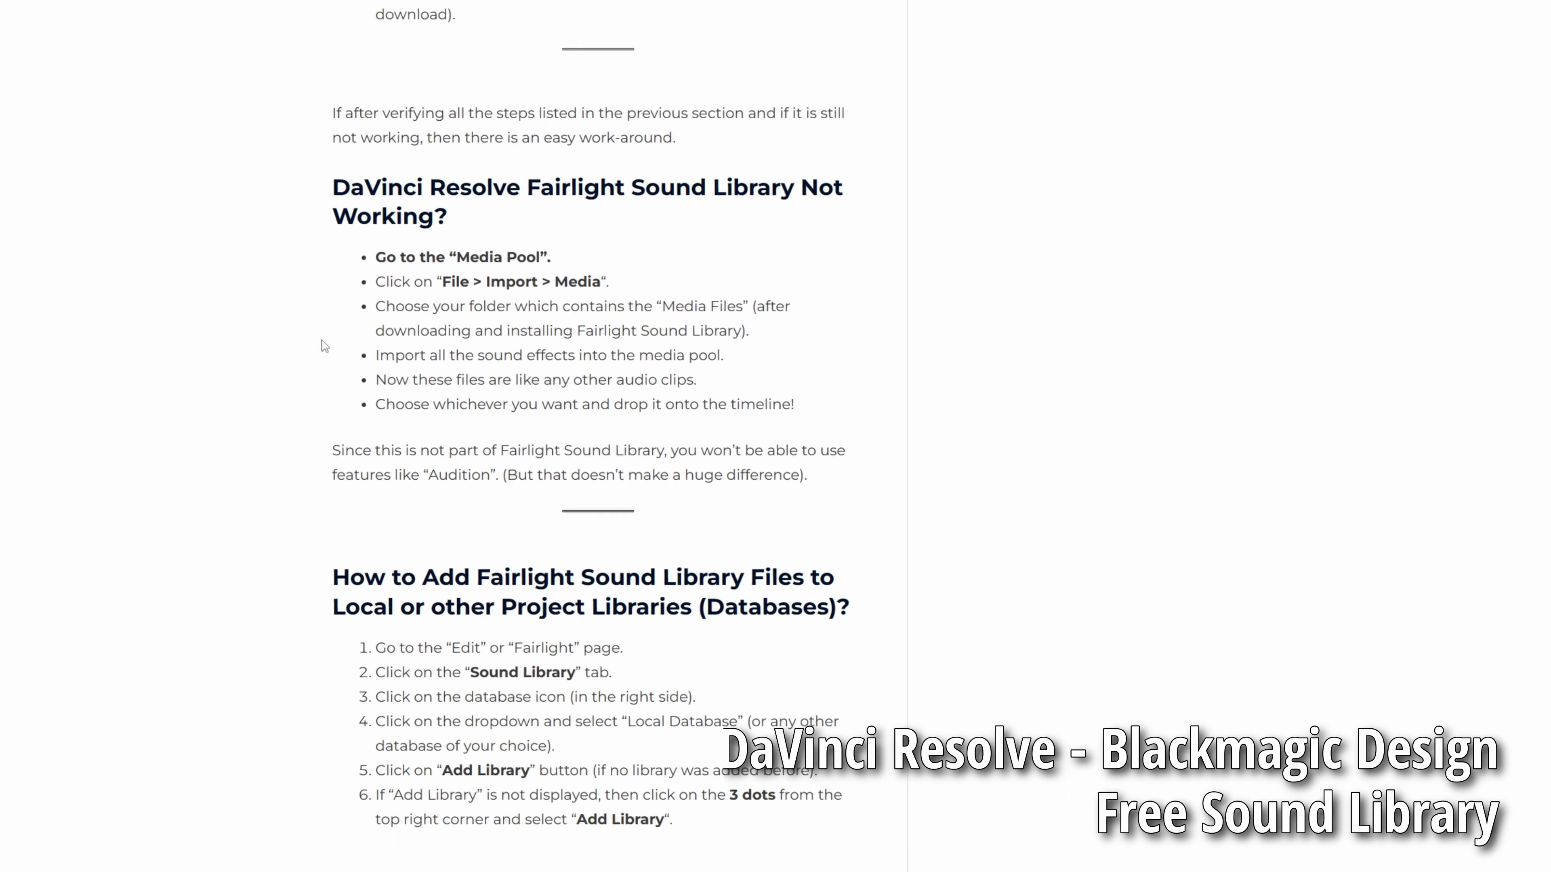
{"action": "scroll", "coordinate": [323, 347], "scroll_direction": "down", "scroll_amount": 10}
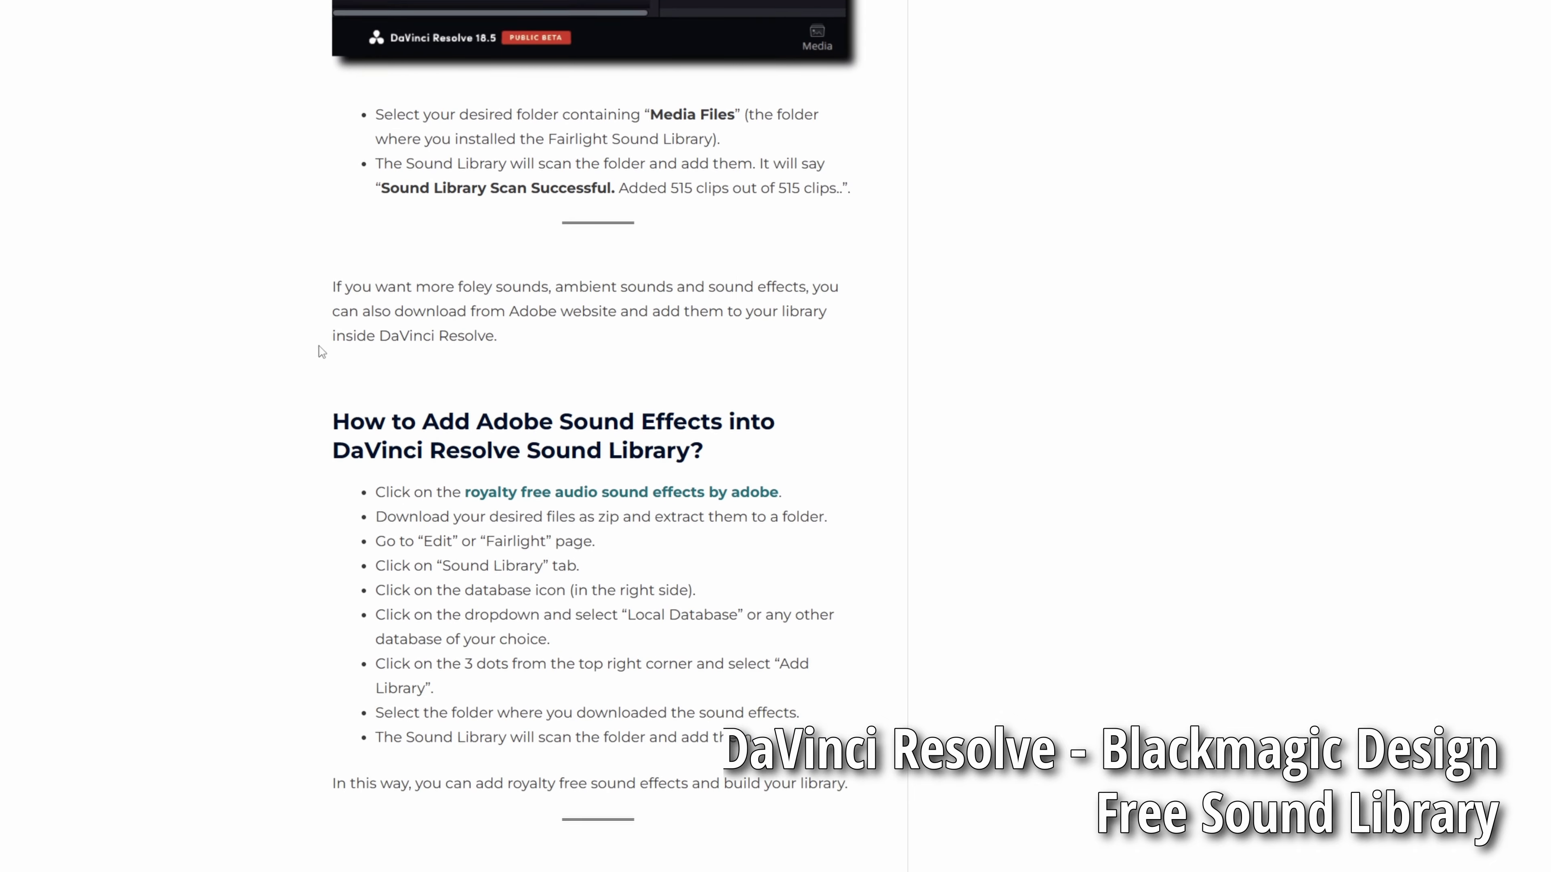
{"action": "scroll", "coordinate": [267, 445], "scroll_direction": "down", "scroll_amount": 10}
{"action": "scroll", "coordinate": [262, 463], "scroll_direction": "up", "scroll_amount": 2}
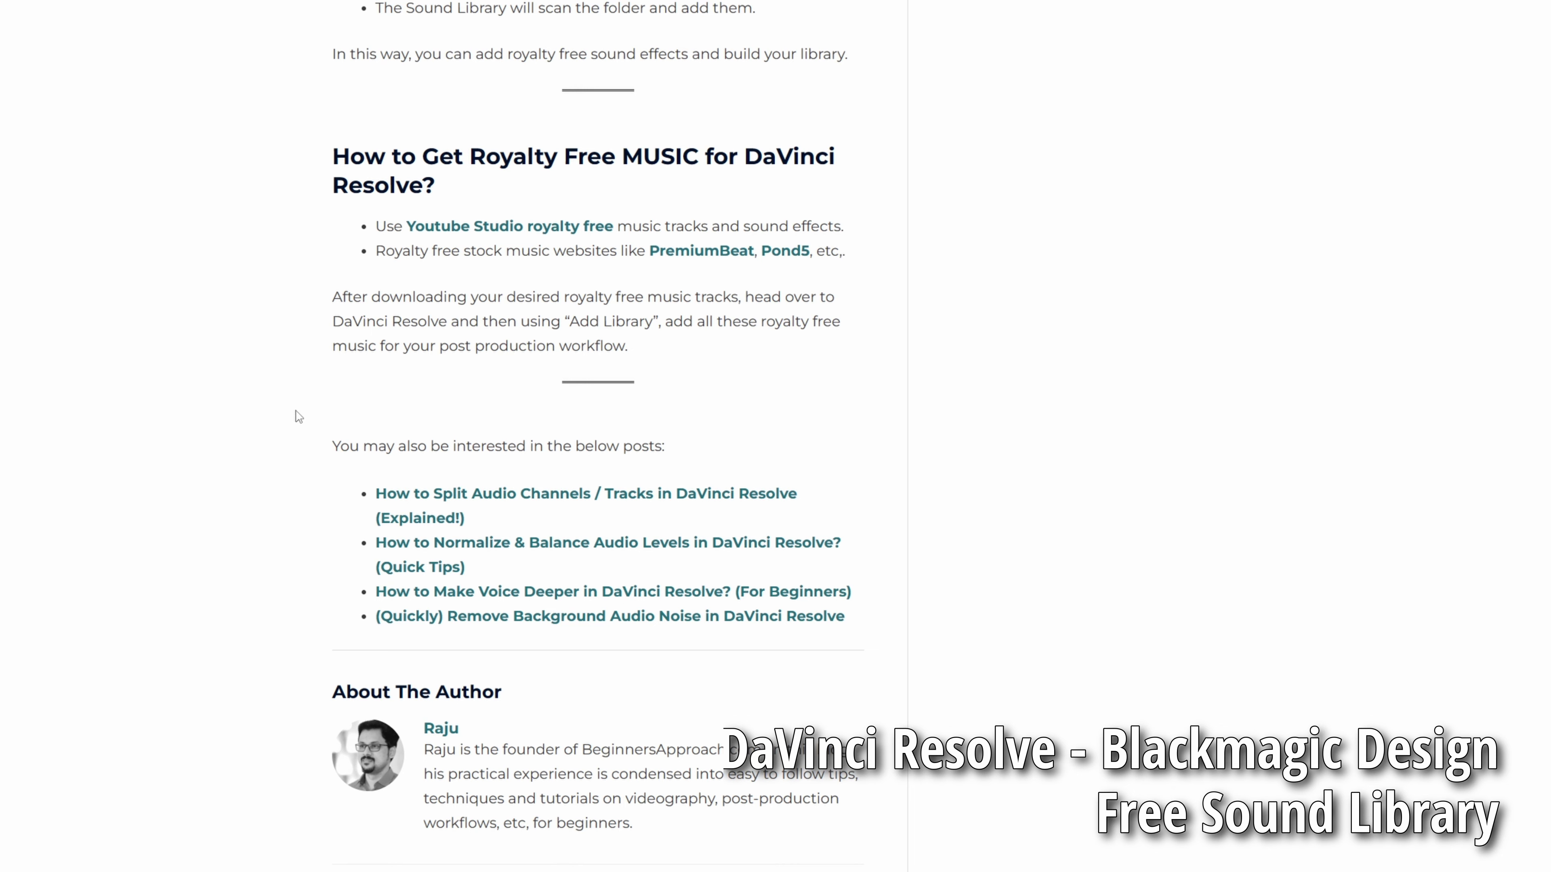
{"action": "scroll", "coordinate": [329, 483], "scroll_direction": "up", "scroll_amount": 15}
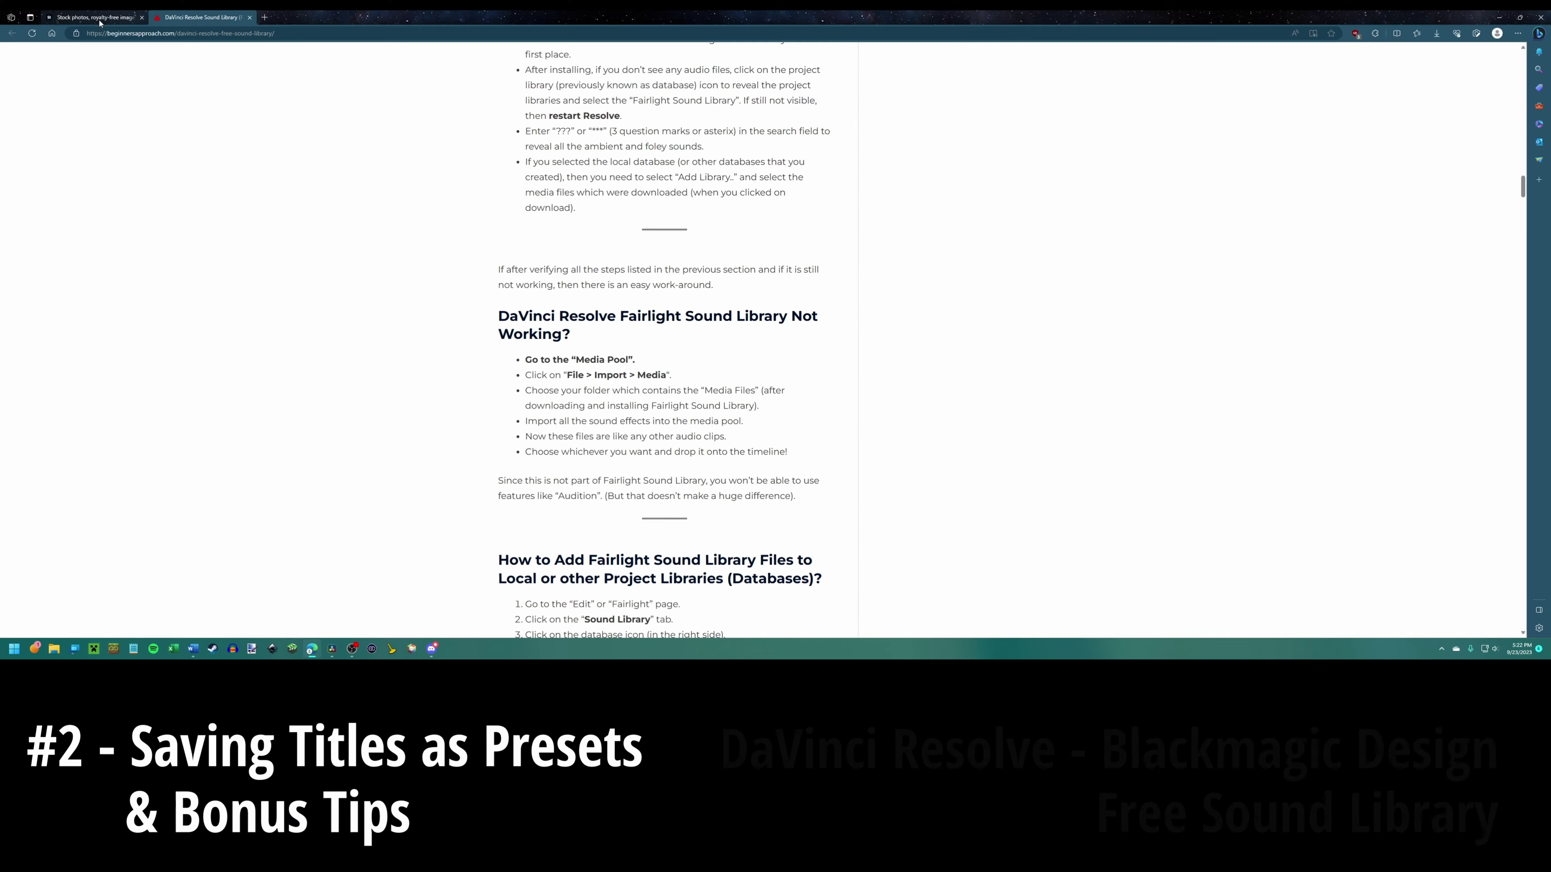
- Search Adobe Stock's Free collection for "forest water", filtered to 4K videos, and browse the results
{"action": "mouse_move", "coordinate": [100, 23]}
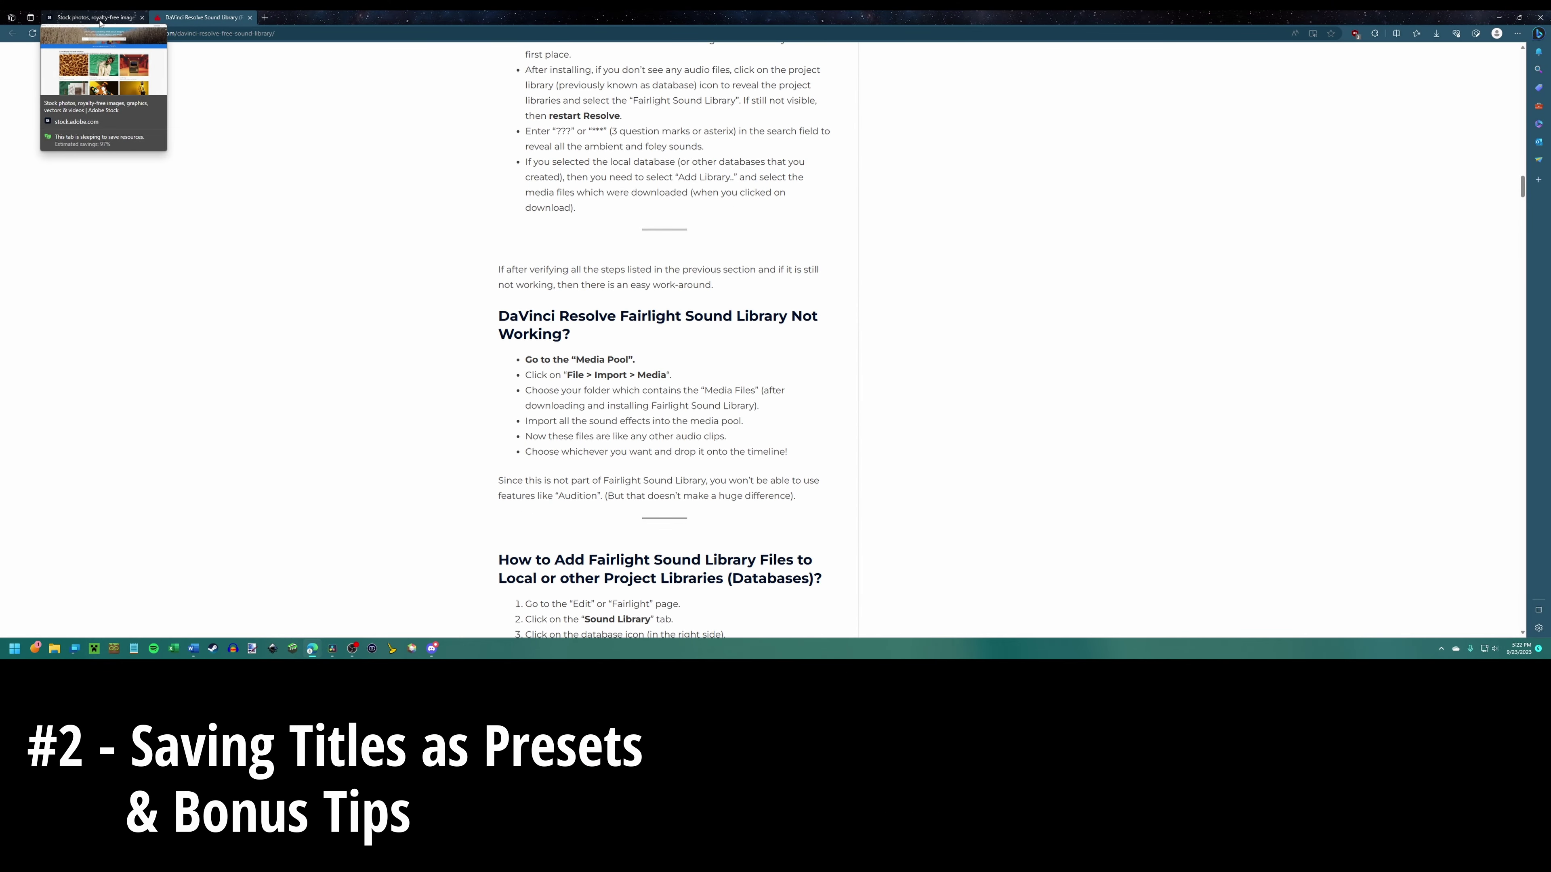
{"action": "left_click", "coordinate": [100, 23]}
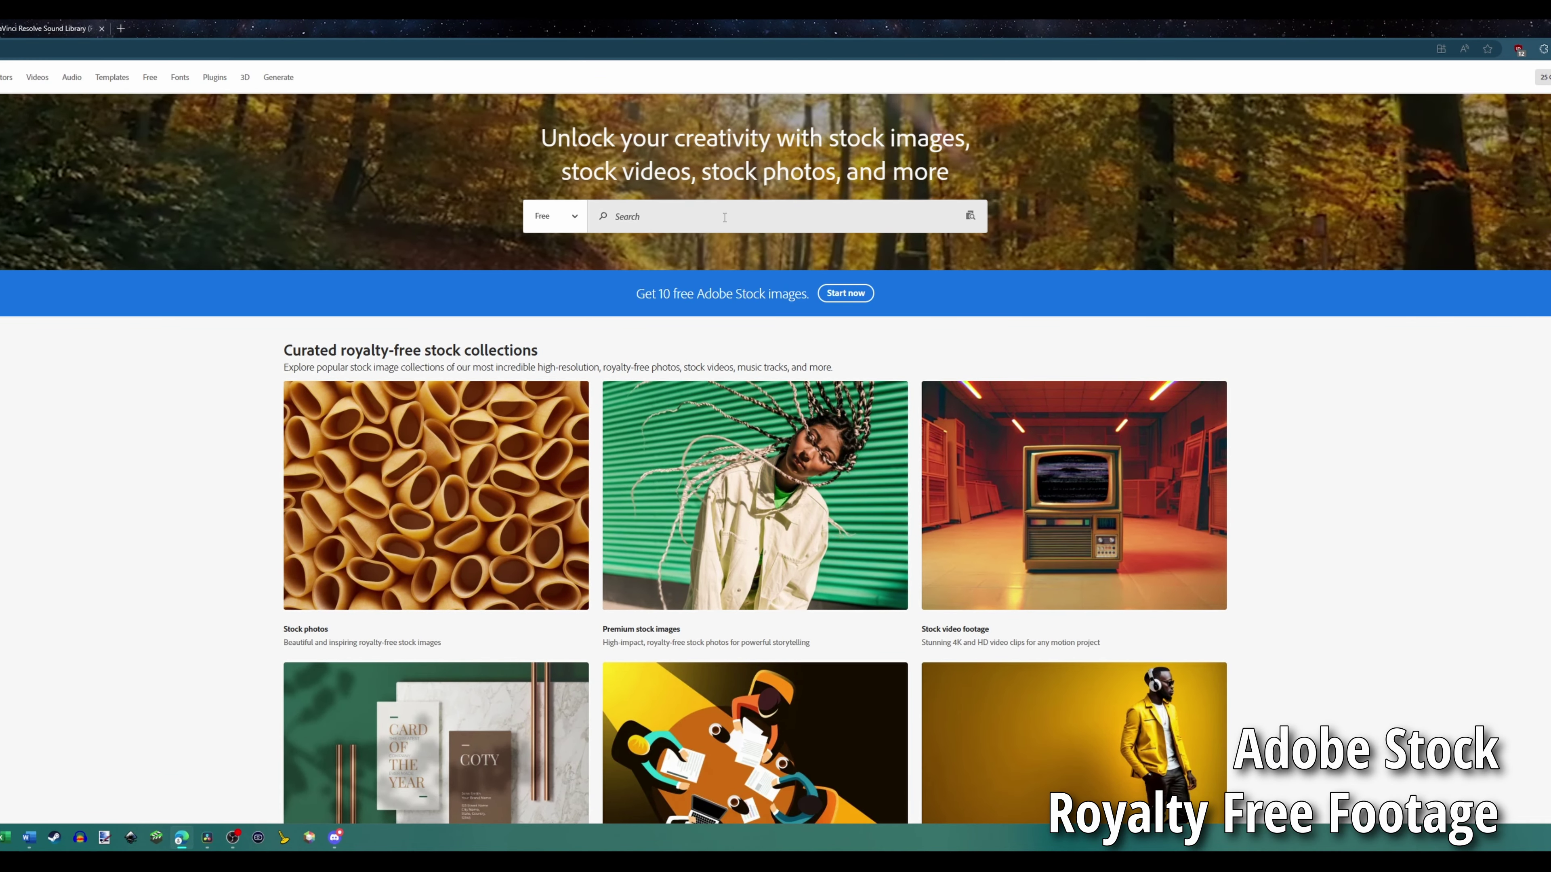
{"action": "left_click", "coordinate": [671, 217]}
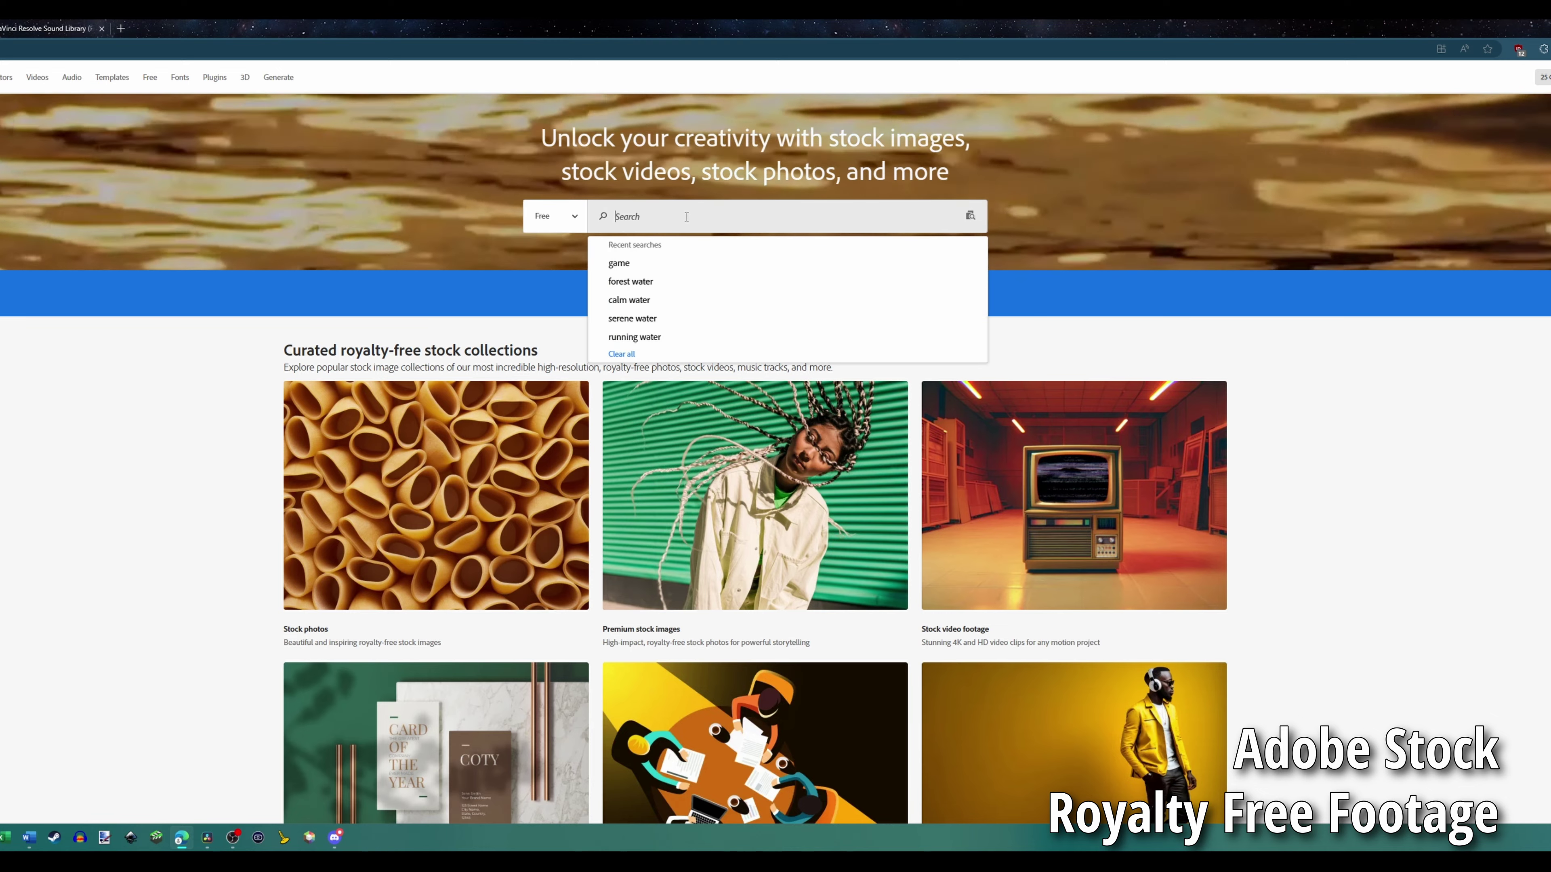
{"action": "left_click", "coordinate": [630, 281]}
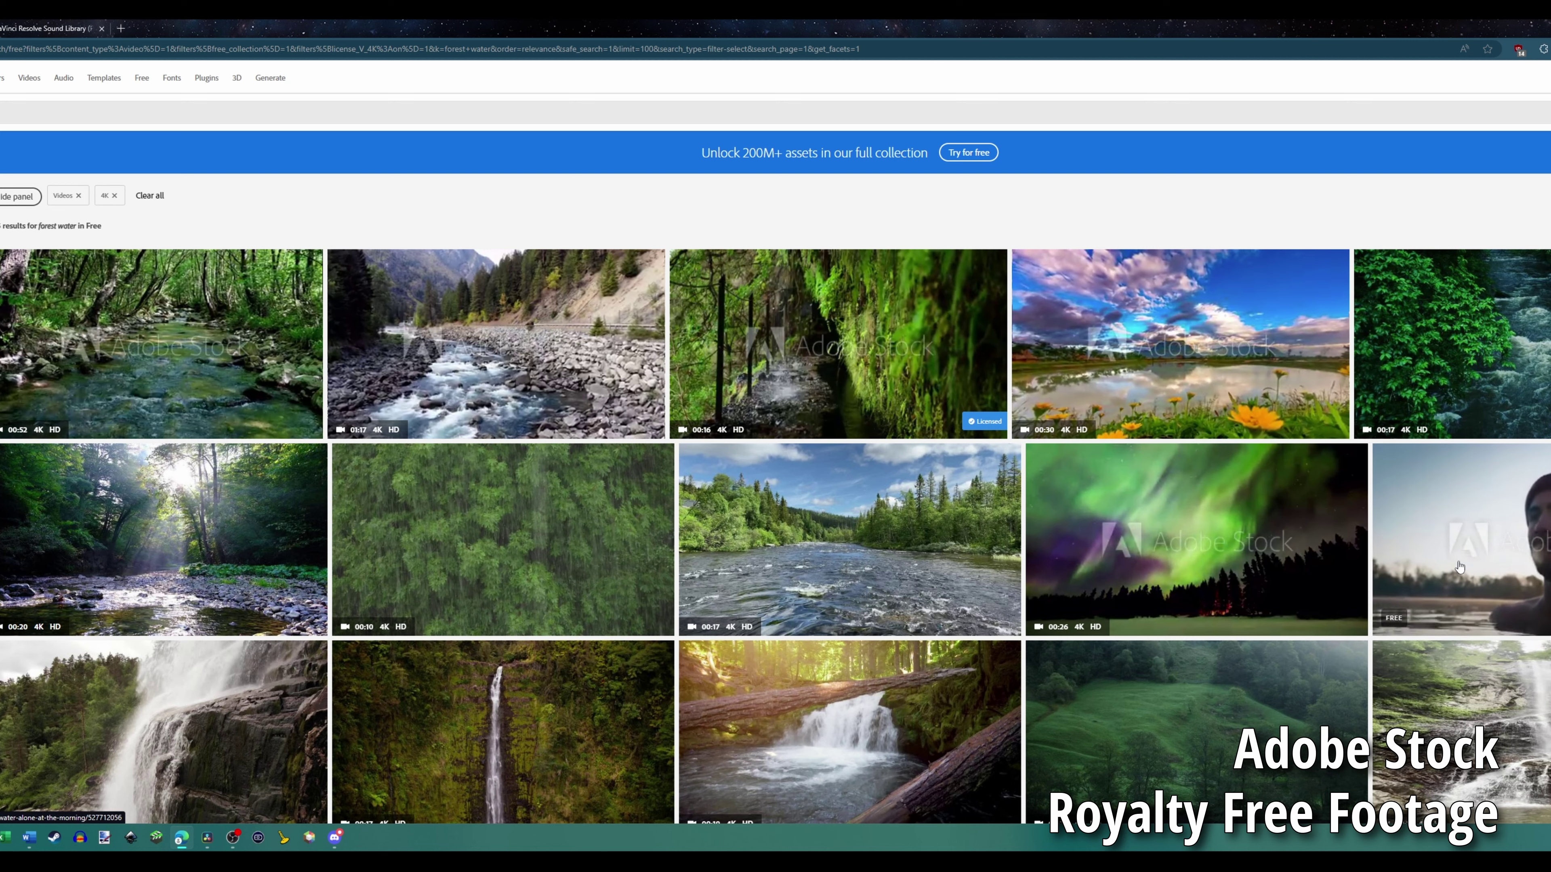
{"action": "scroll", "coordinate": [1459, 567], "scroll_direction": "down", "scroll_amount": 11}
{"action": "scroll", "coordinate": [544, 360], "scroll_direction": "up", "scroll_amount": 11}
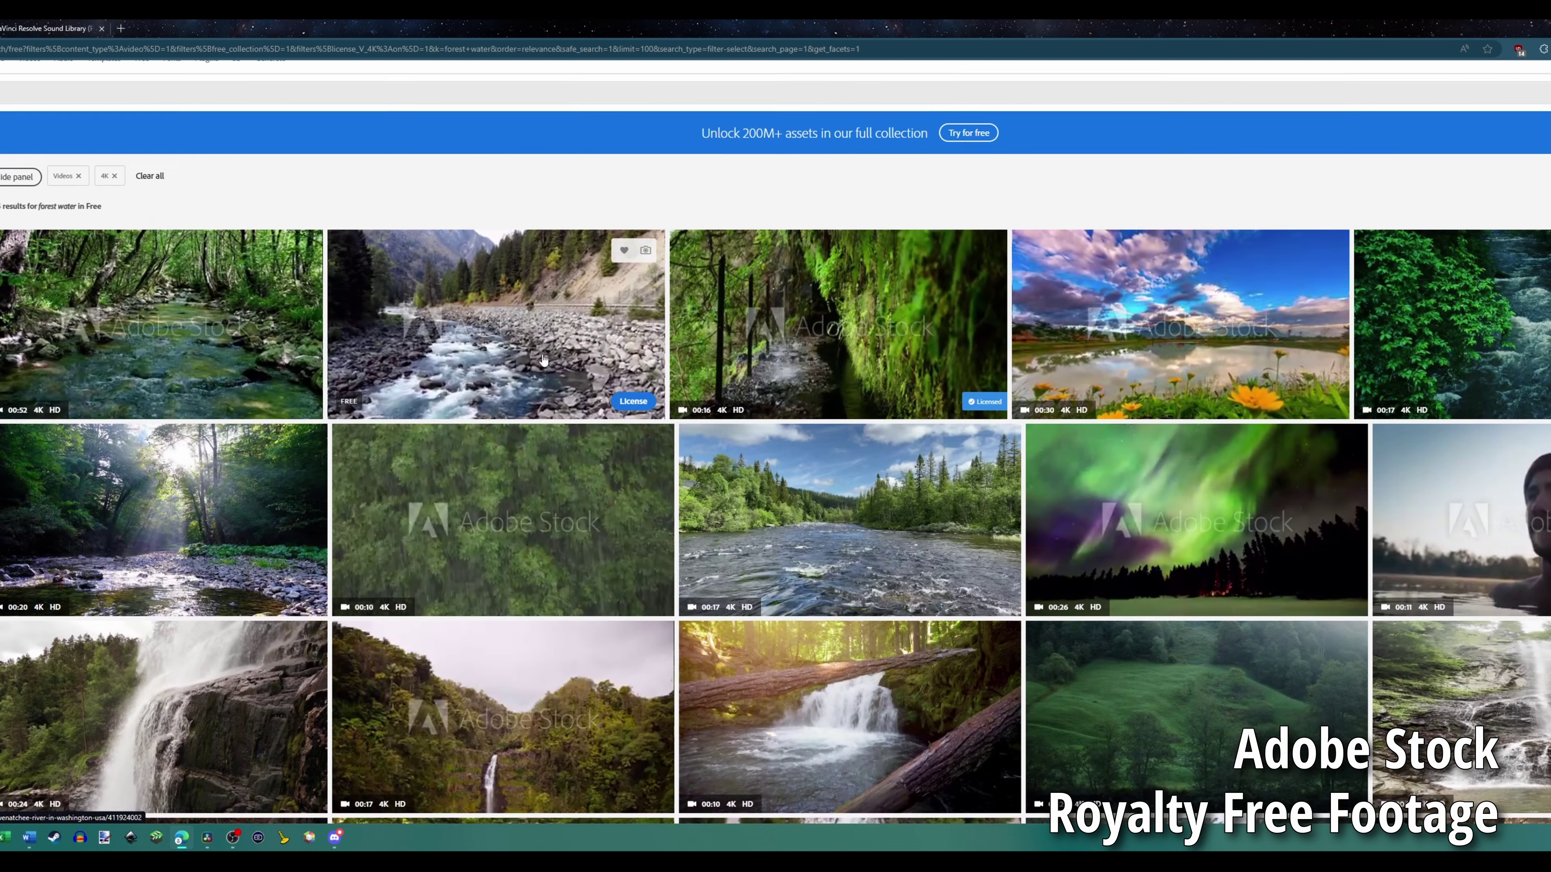
- Search the free 4K videos for "dice", previewing several result clips, and return to the sound library article
{"action": "scroll", "coordinate": [544, 360], "scroll_direction": "up", "scroll_amount": 1}
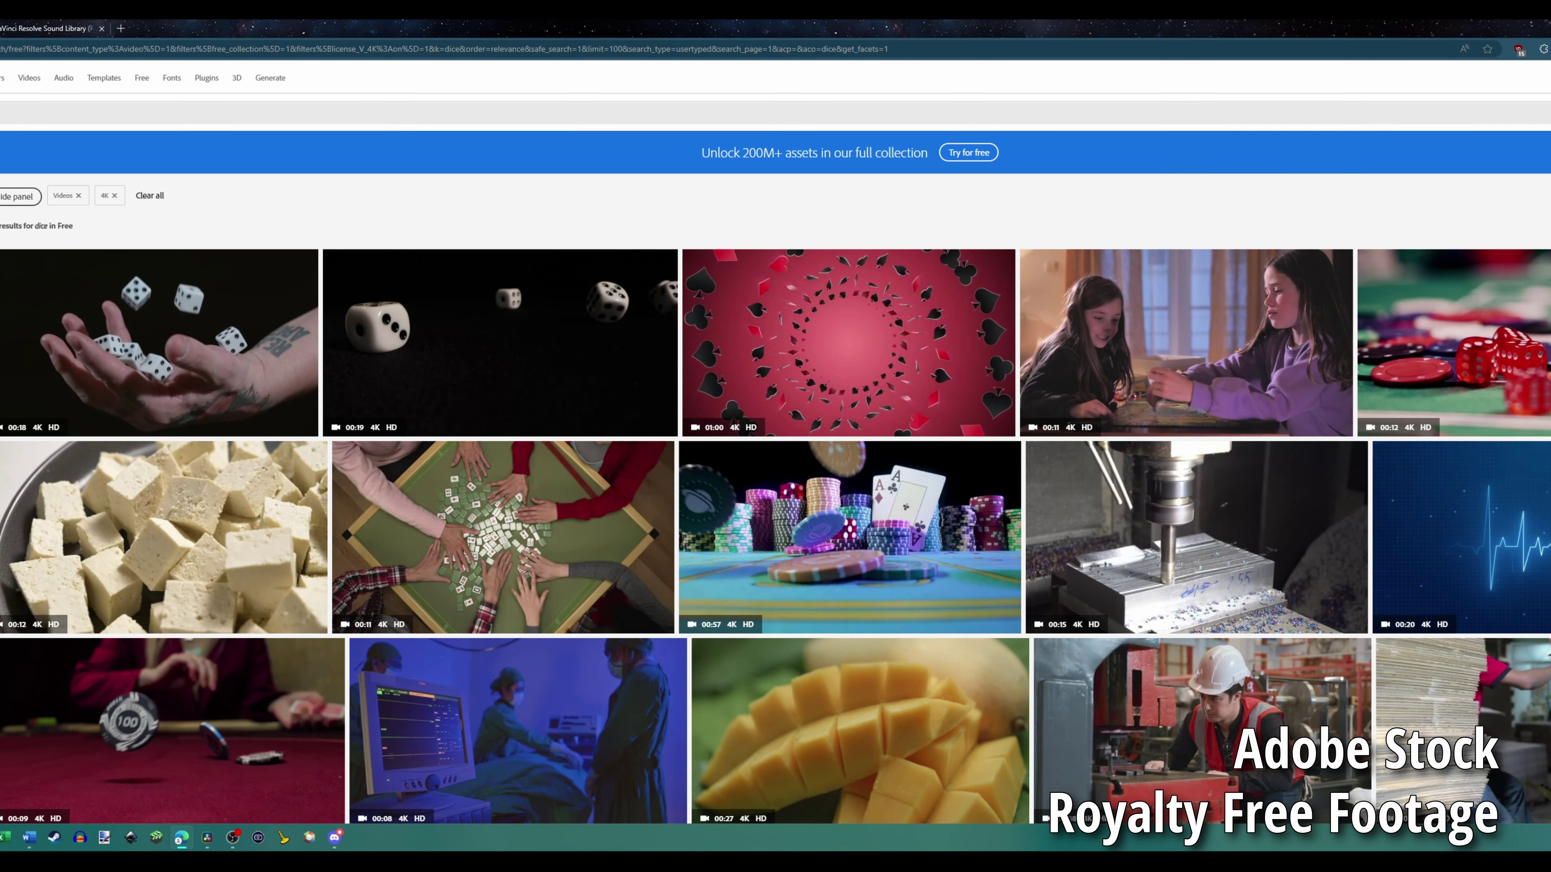
{"action": "mouse_move", "coordinate": [131, 324]}
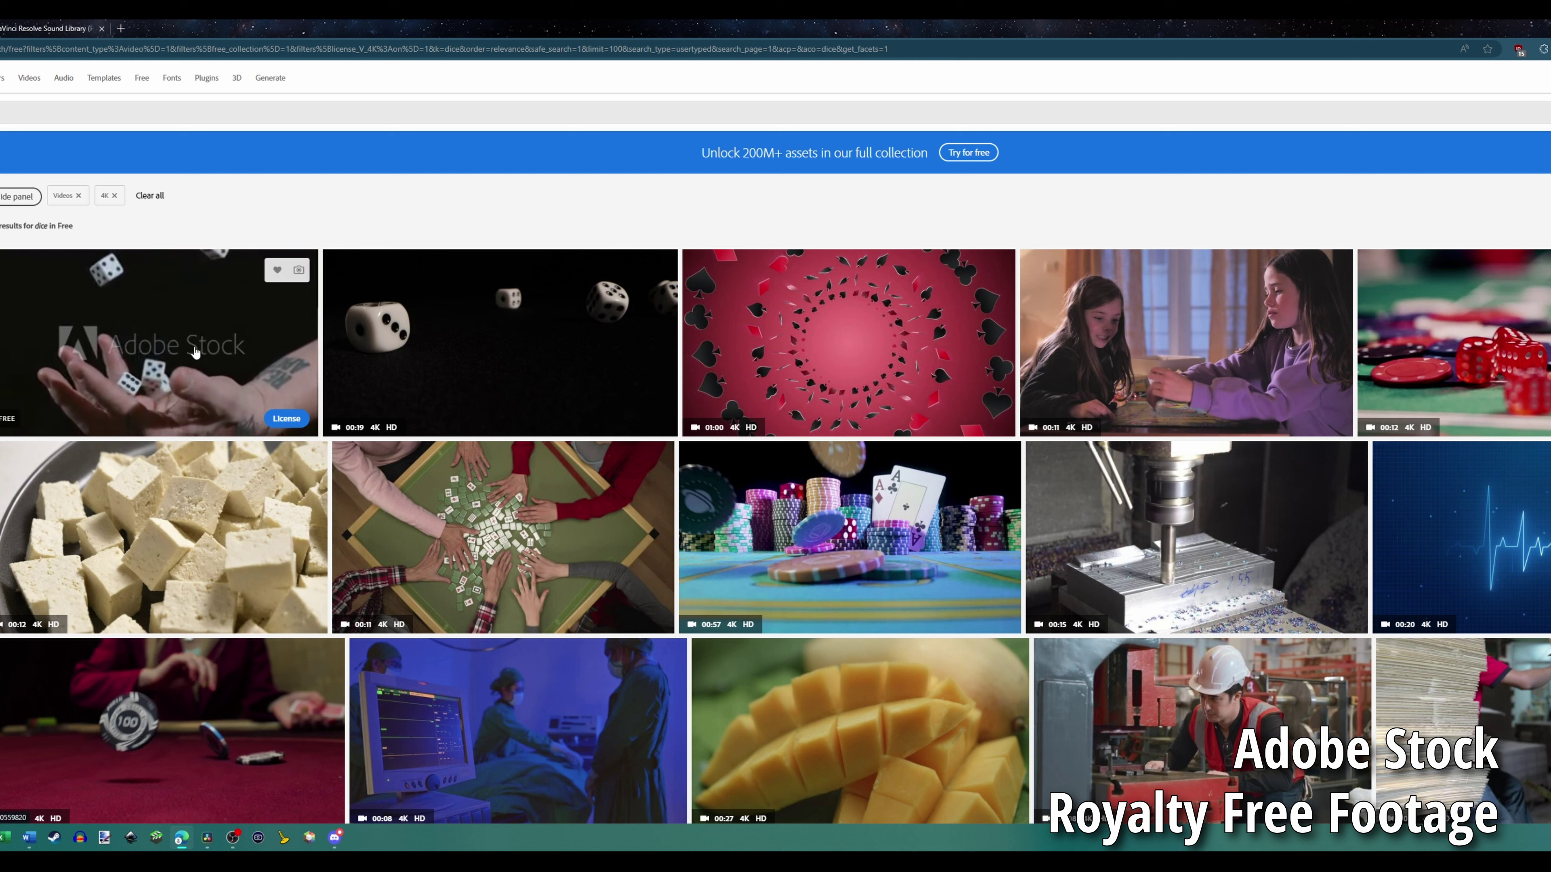
{"action": "mouse_move", "coordinate": [495, 359]}
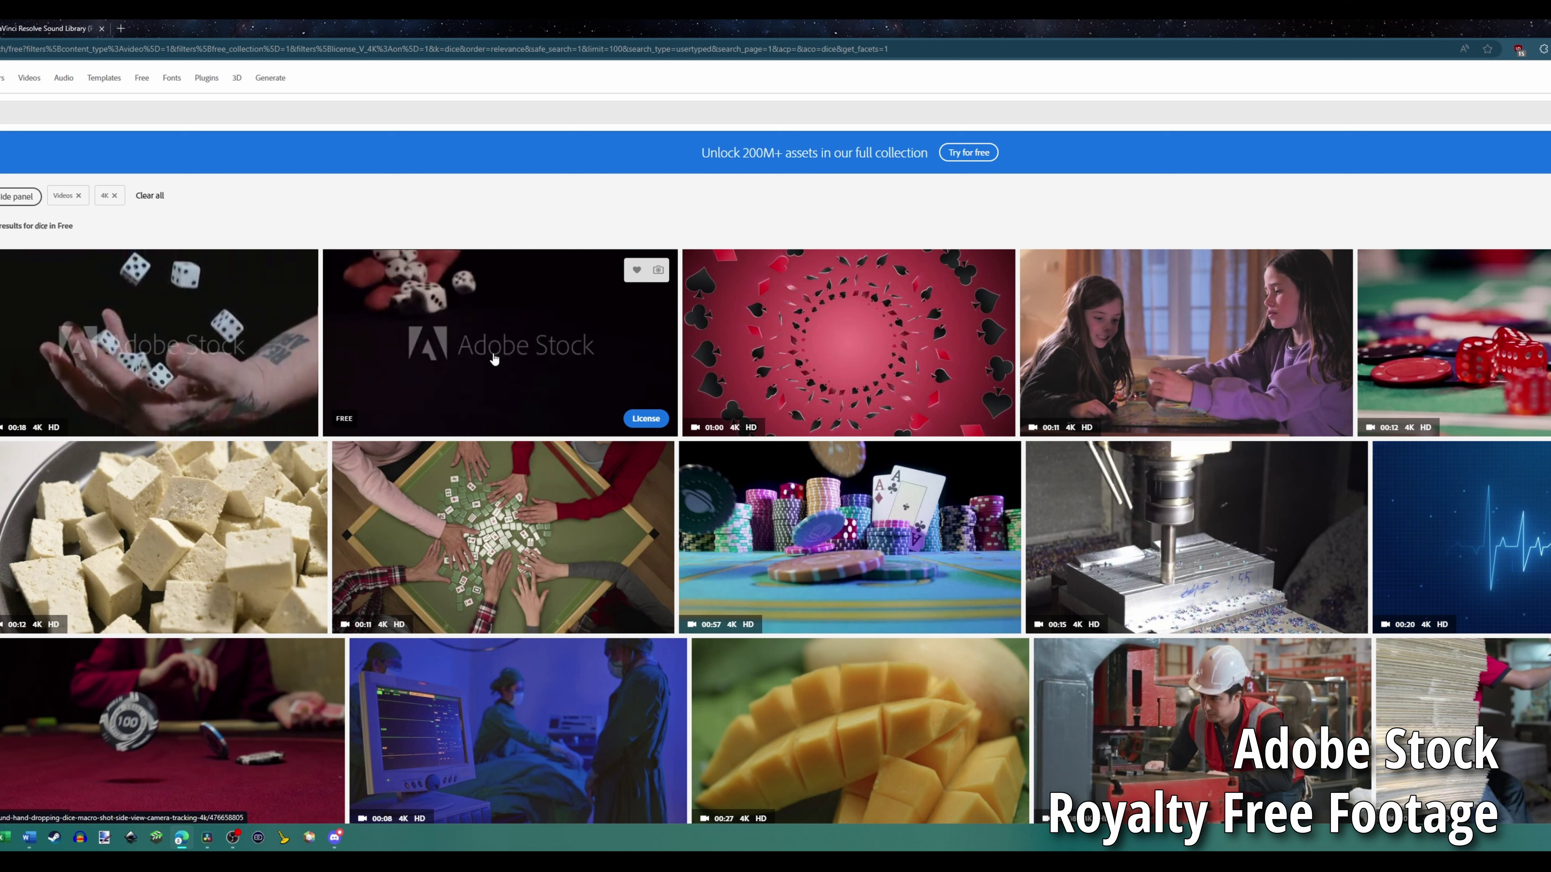
{"action": "mouse_move", "coordinate": [257, 549]}
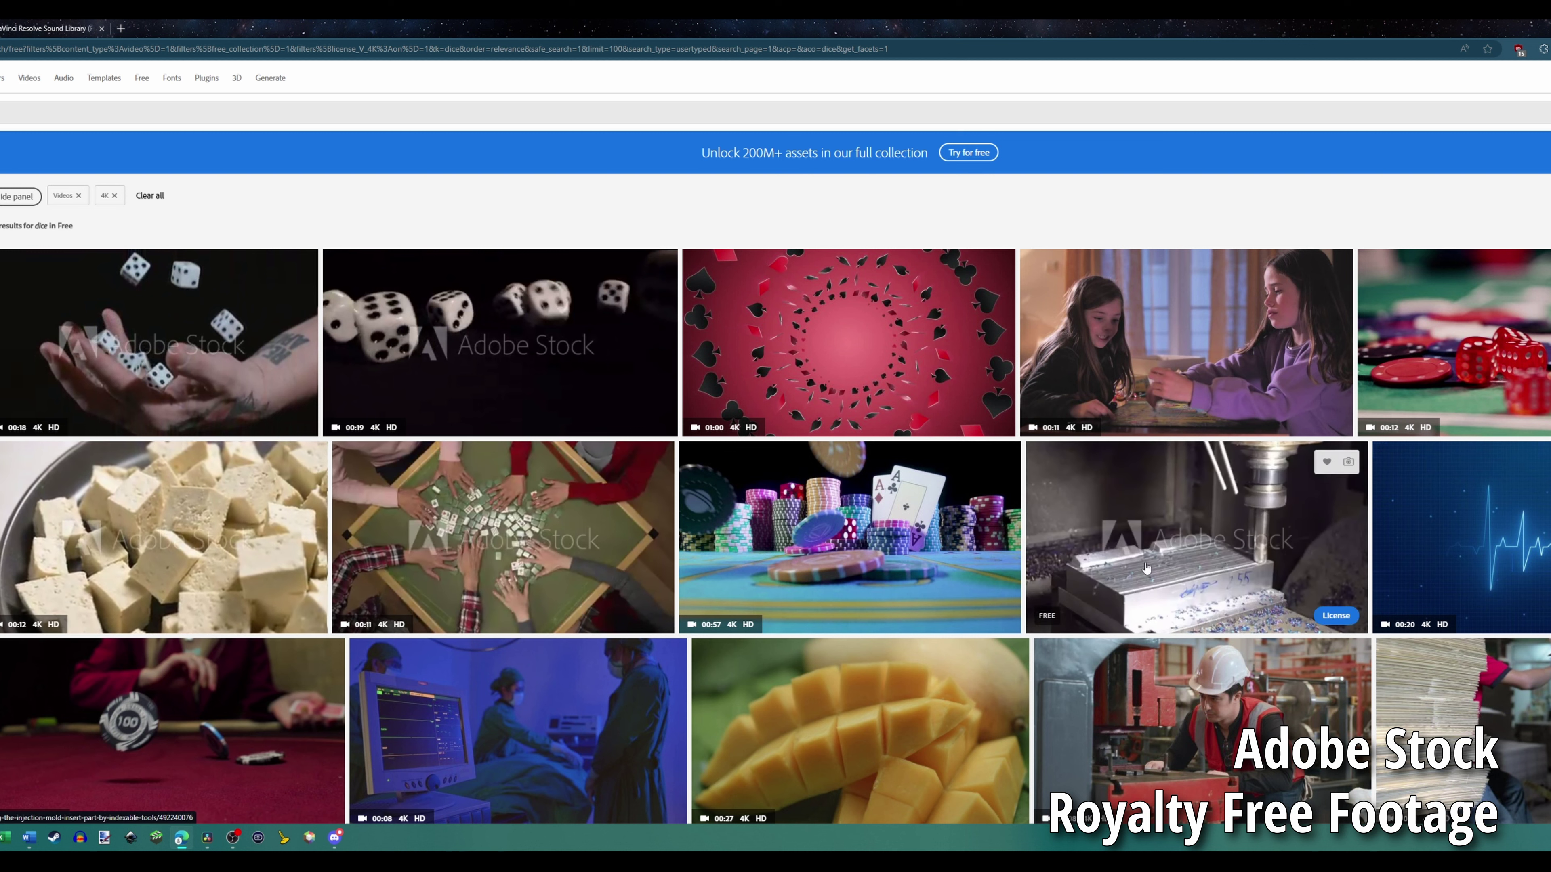
{"action": "mouse_move", "coordinate": [910, 527]}
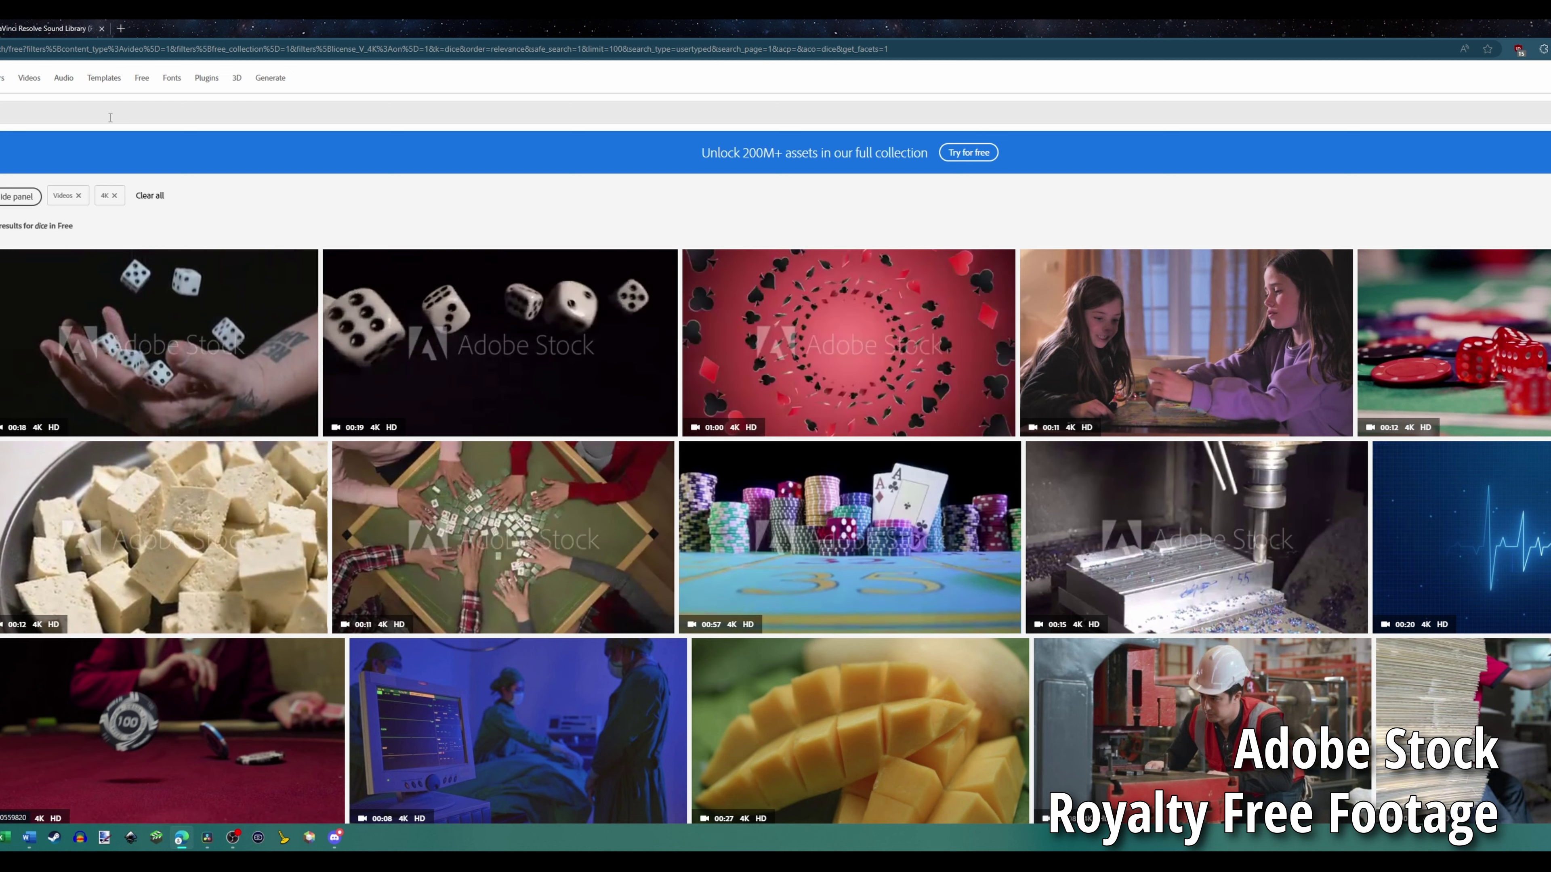
{"action": "left_click", "coordinate": [58, 30]}
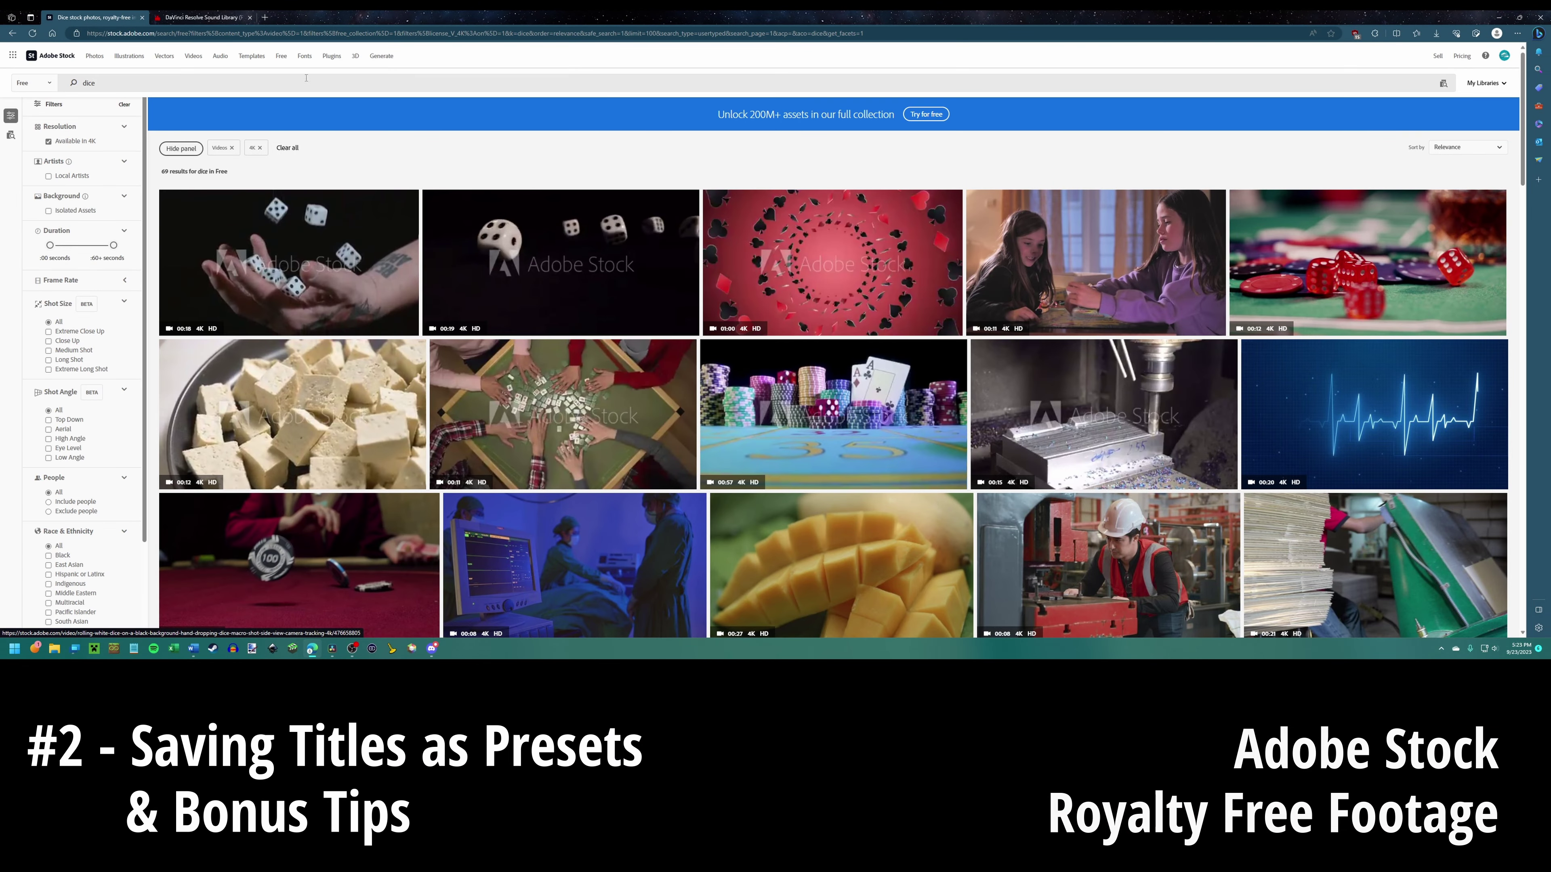
{"action": "left_click", "coordinate": [43, 28]}
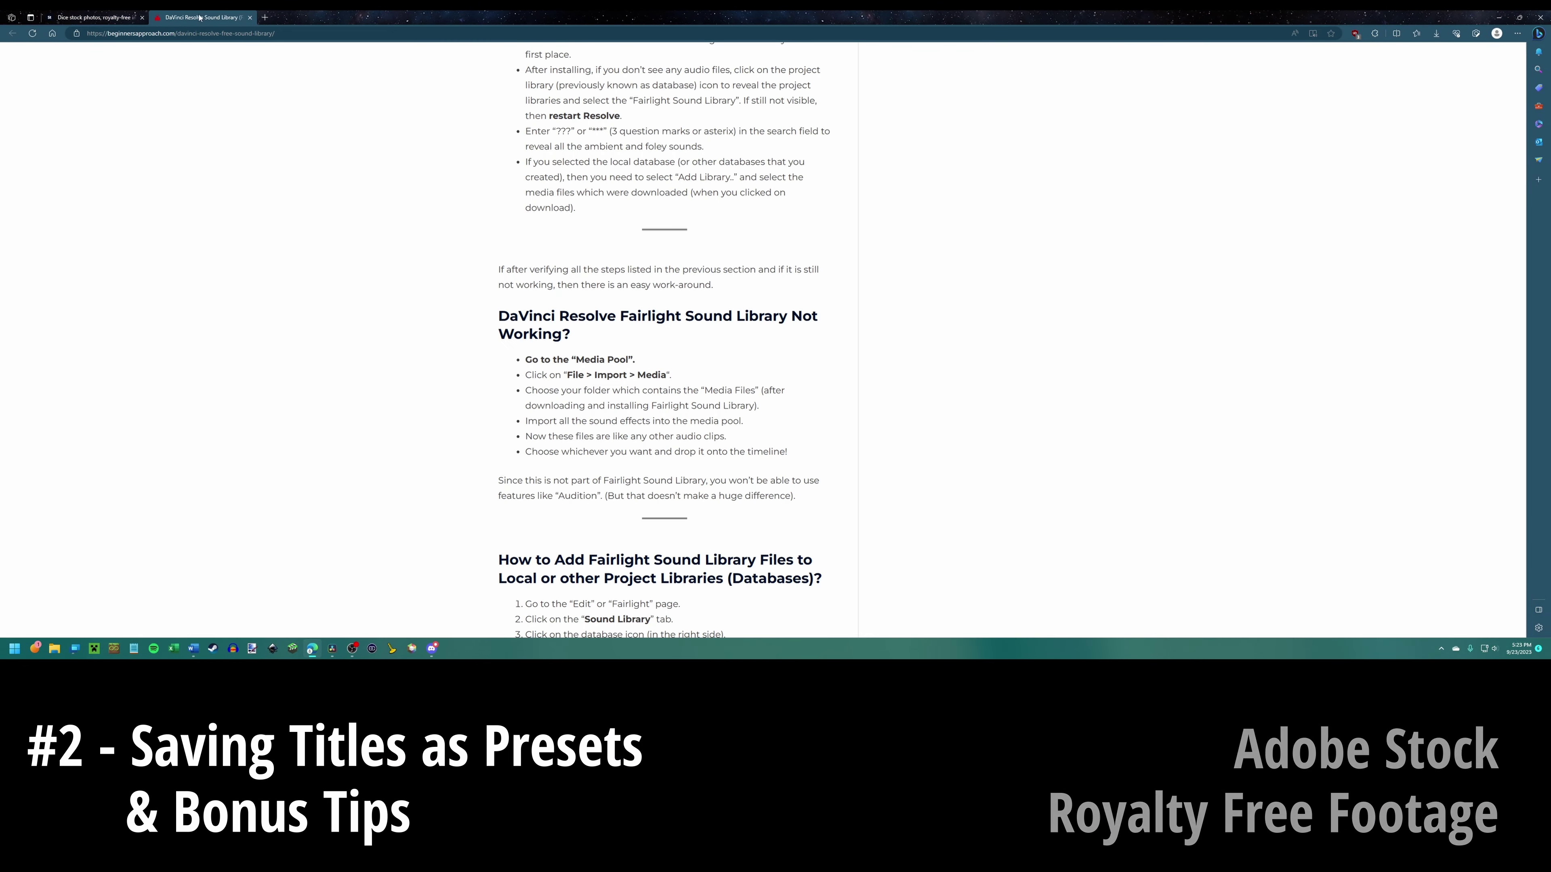